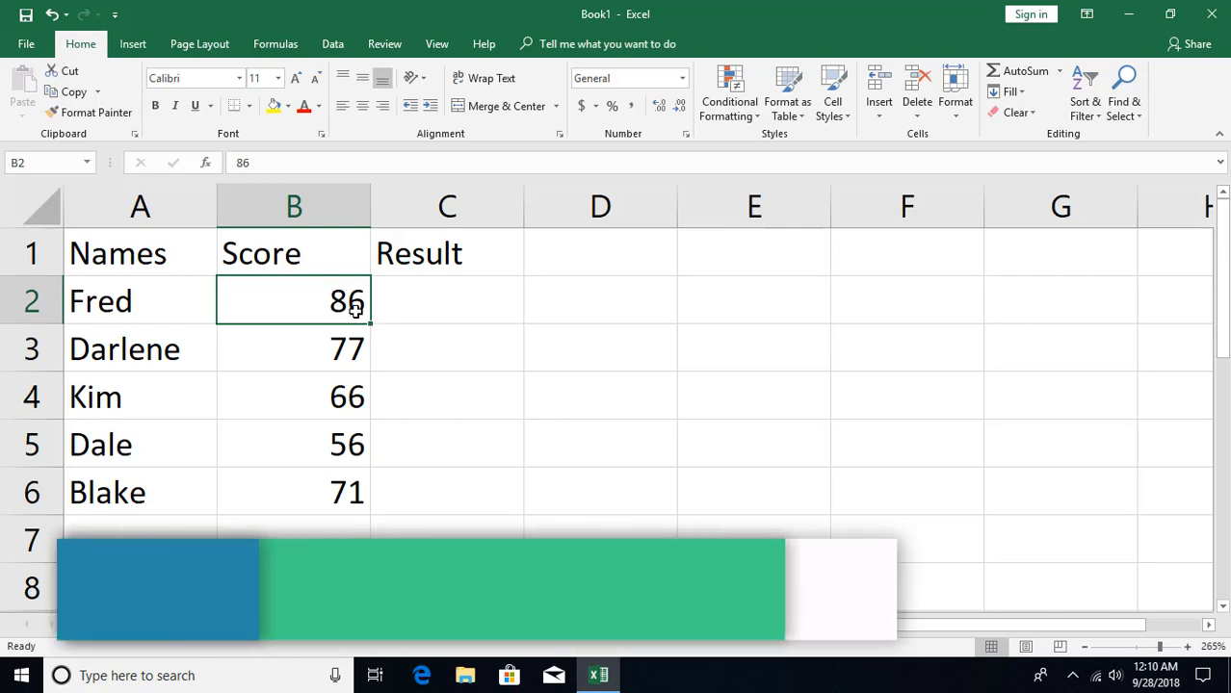
click(403, 307)
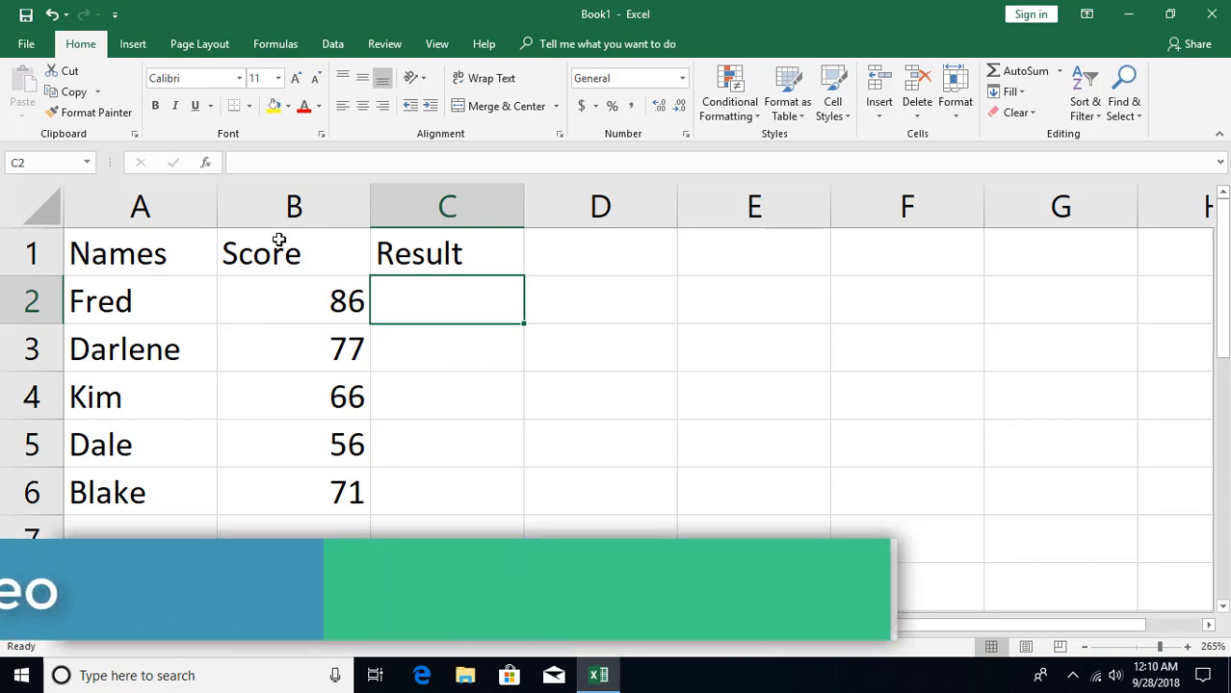
click(205, 164)
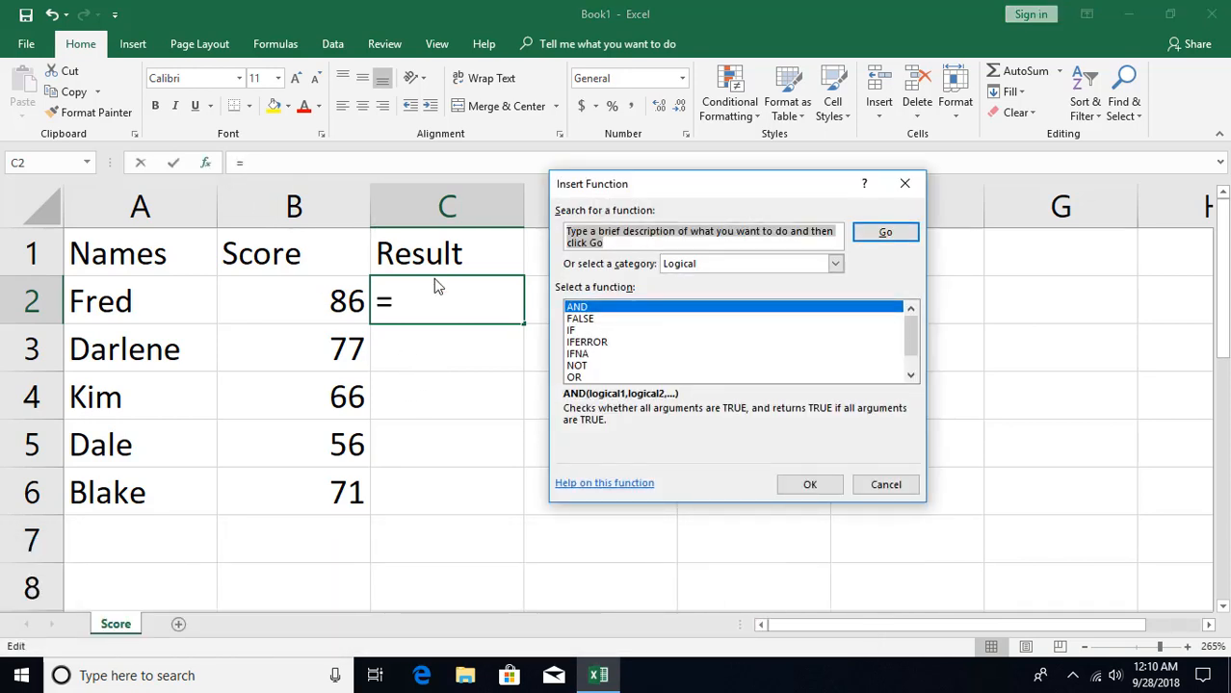
click(578, 330)
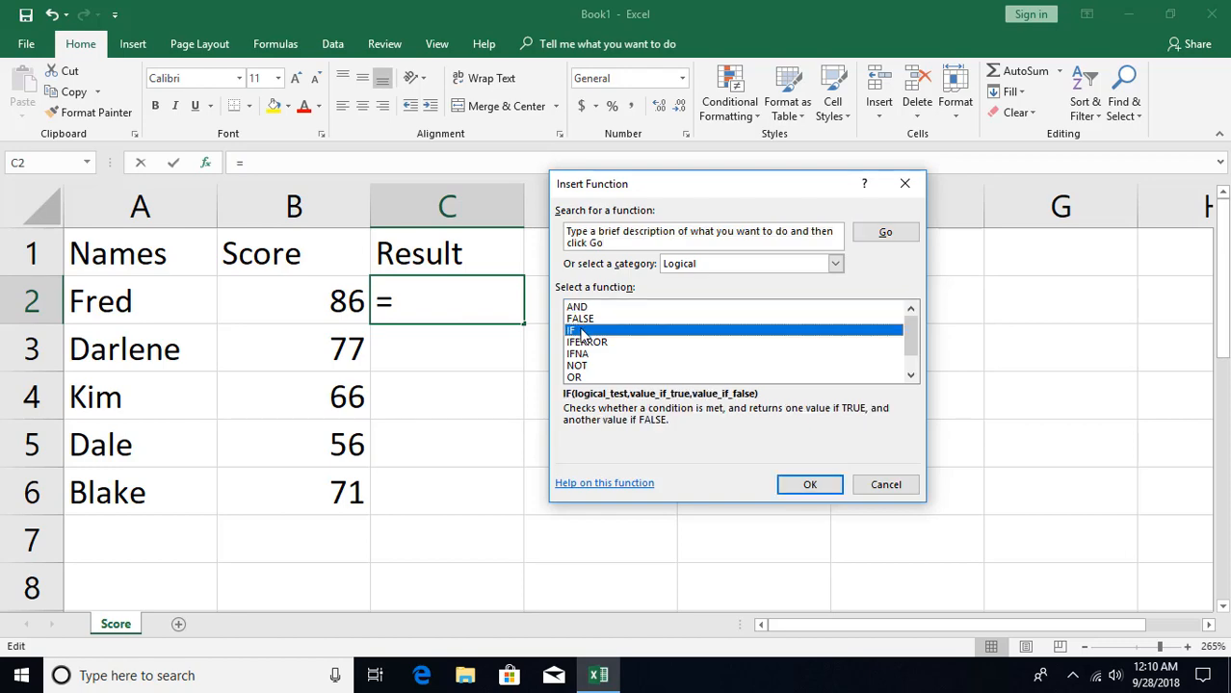
click(874, 484)
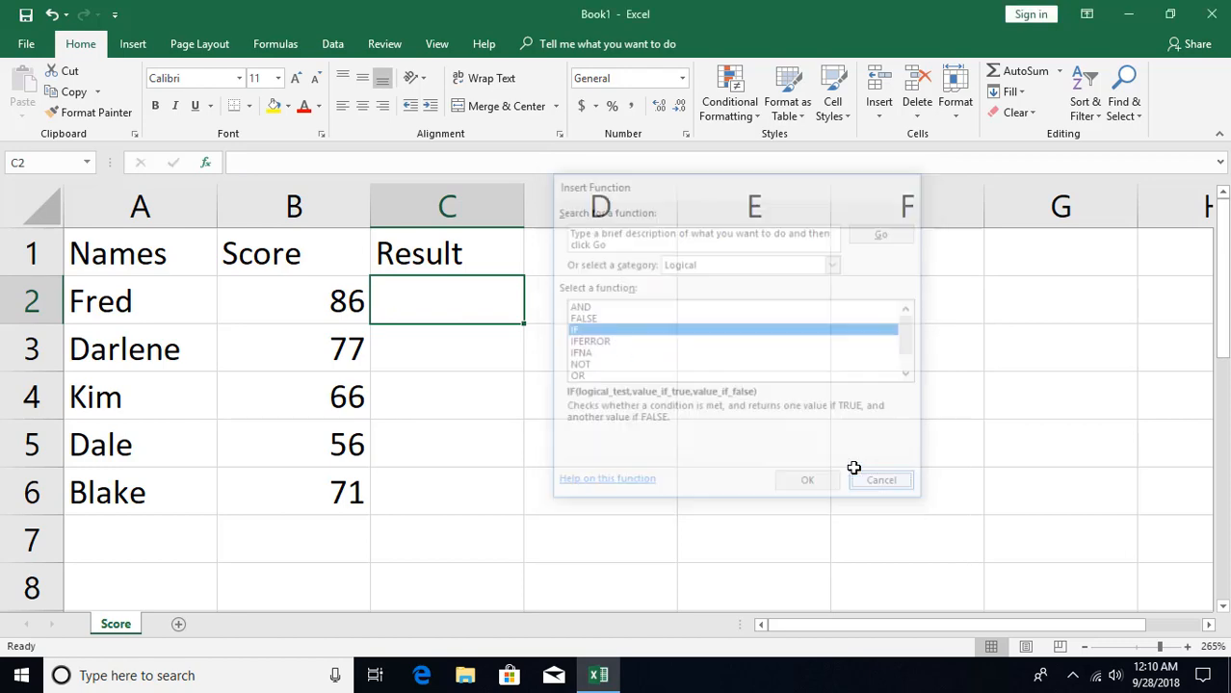
- Start a logical IF function in cell C2 and look through its three argument fields, ending on the logical test
click(274, 45)
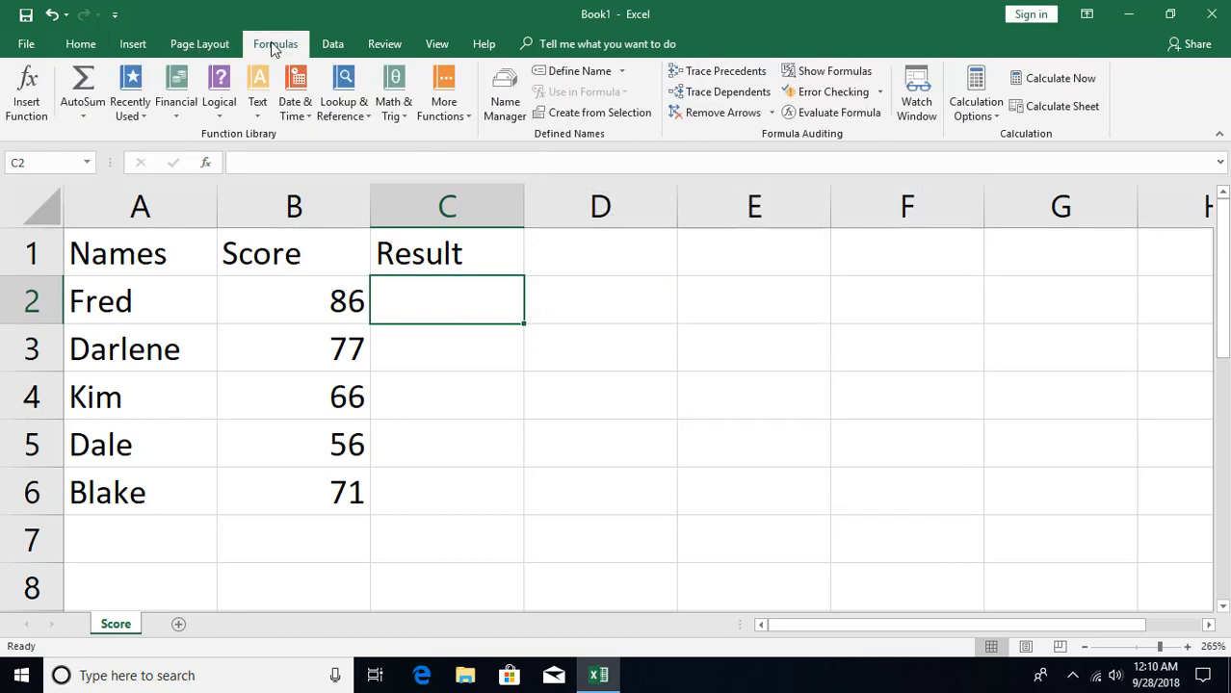
click(218, 108)
click(237, 179)
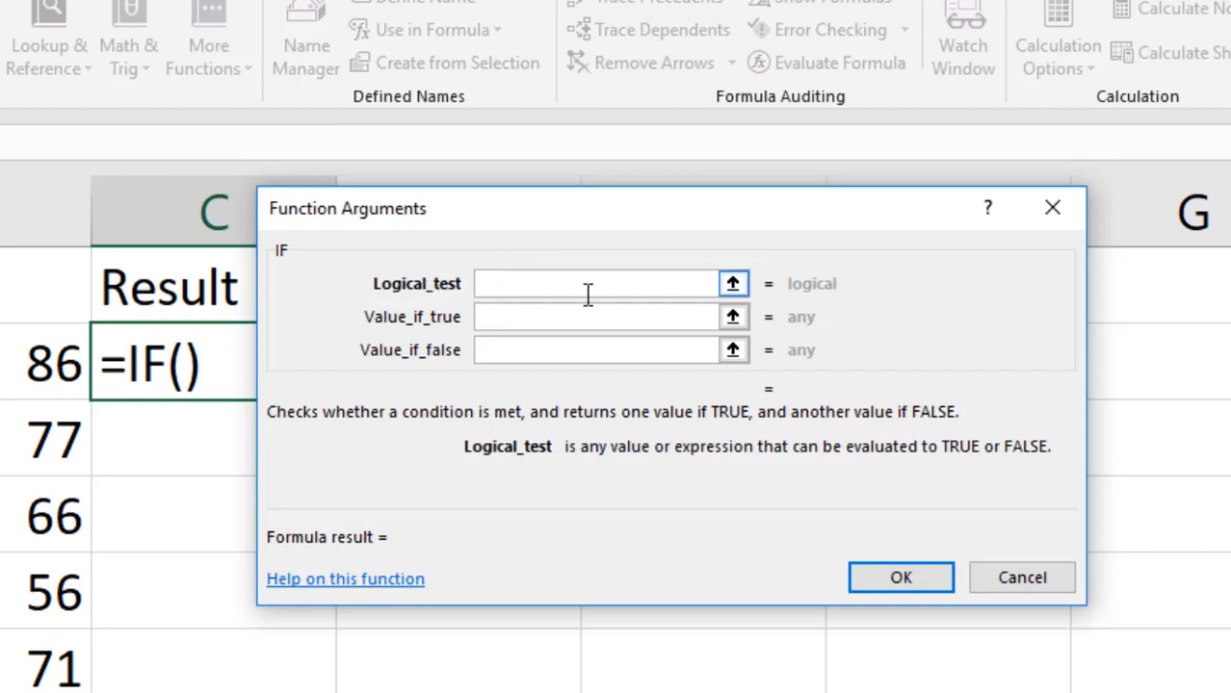
click(544, 321)
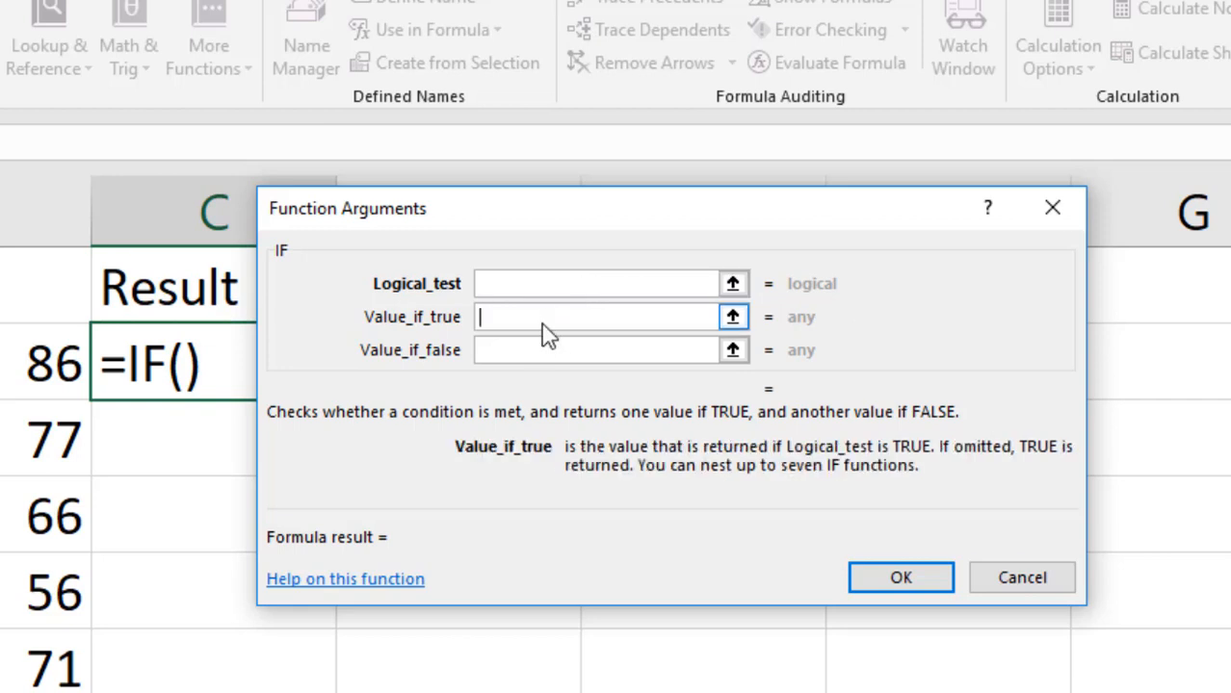
click(523, 353)
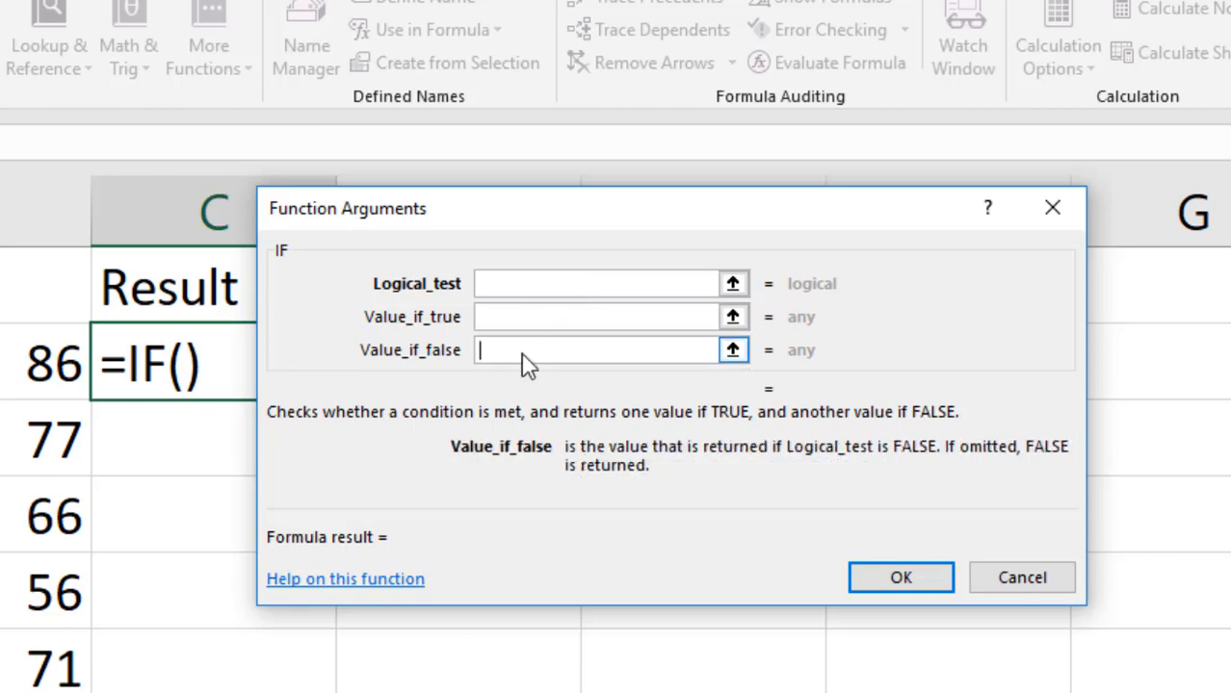
click(516, 286)
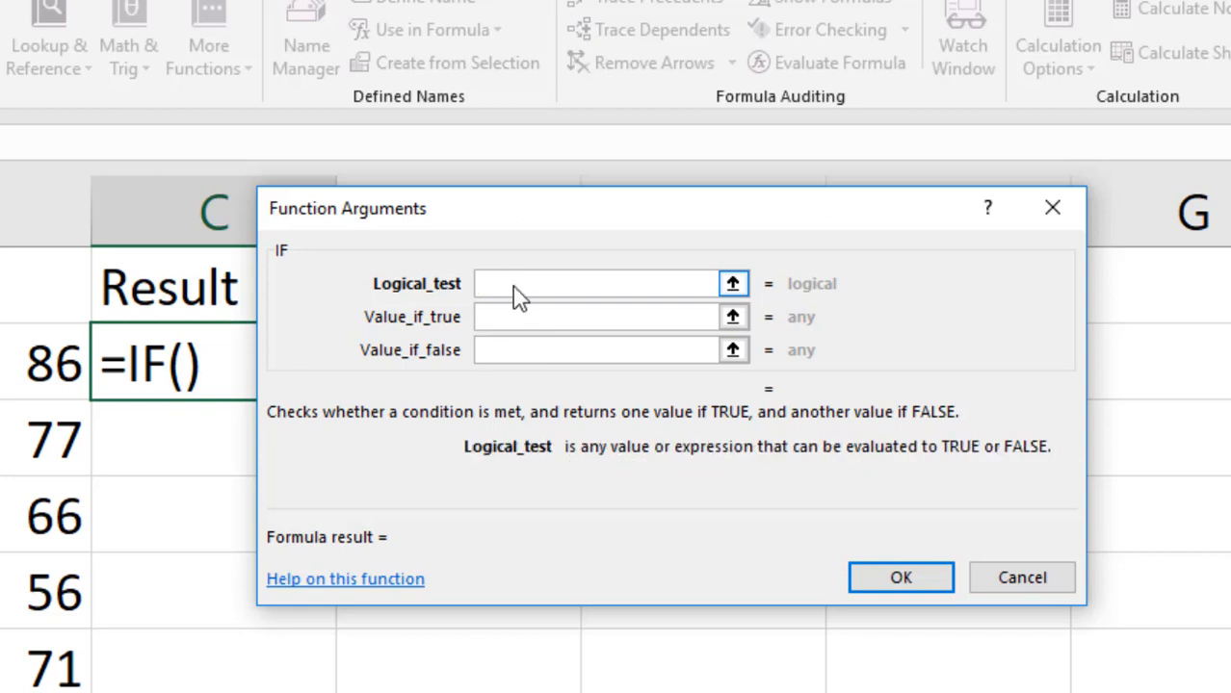
- Set the IF function's logical test to B2<70, referencing the first score
click(20, 365)
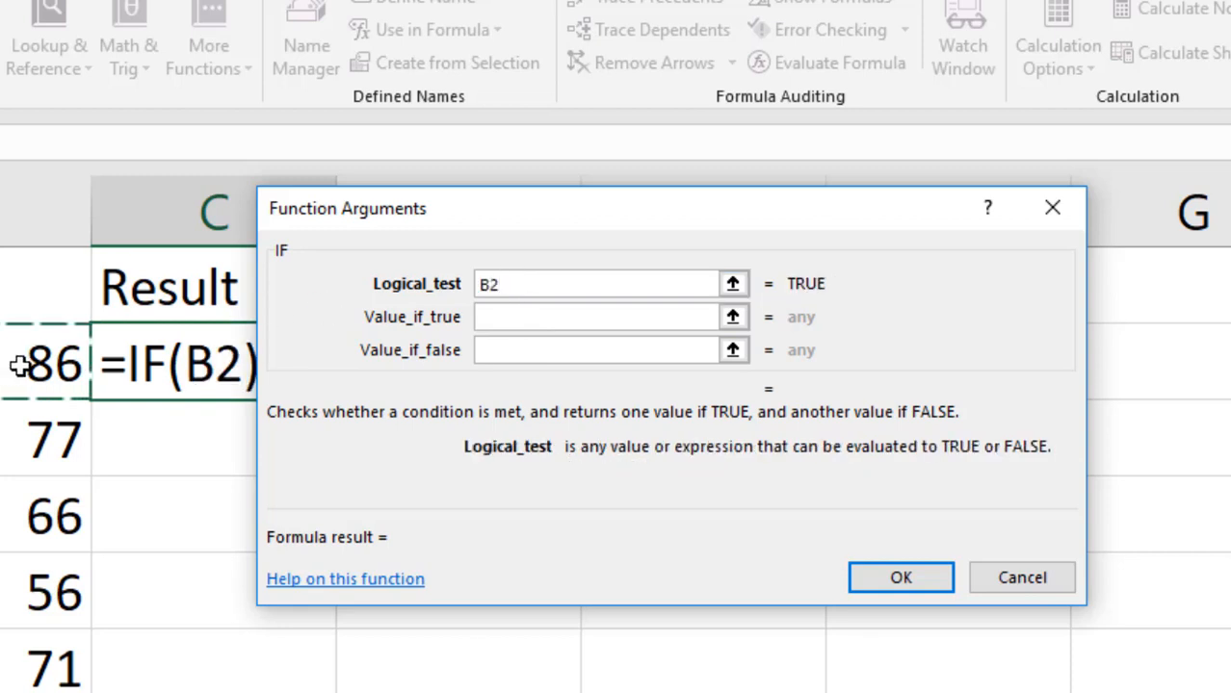
text(<)
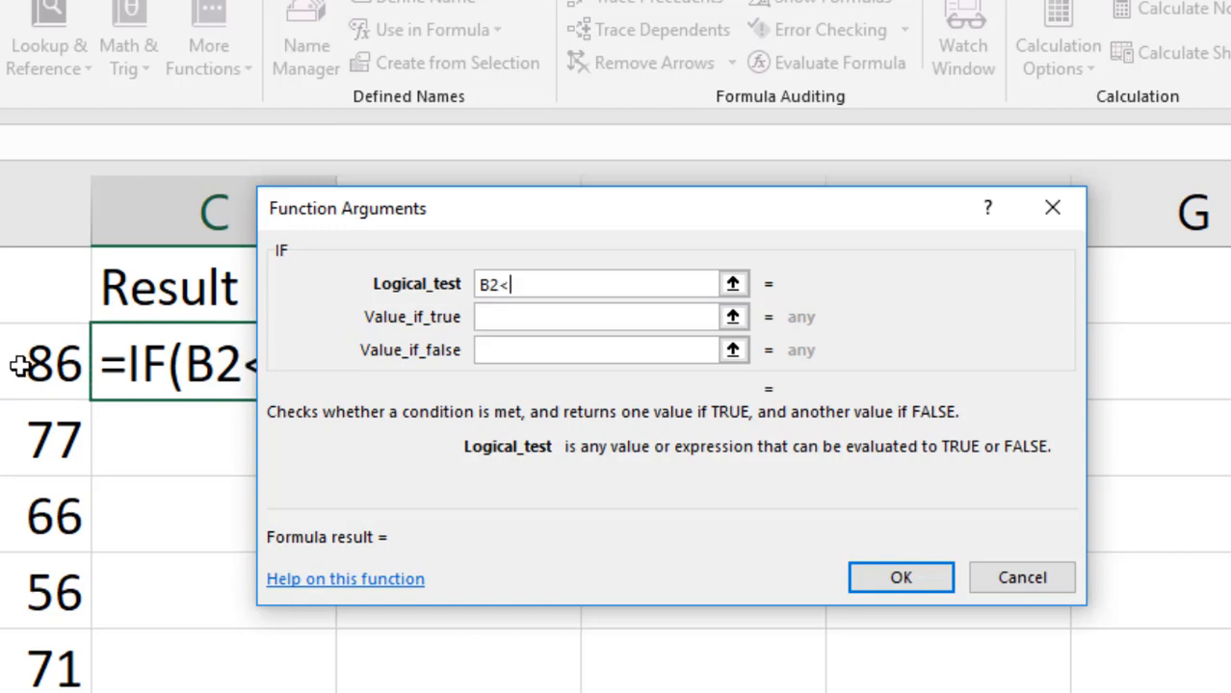
text(40)
key(BackSpace)
key(BackSpace)
text(70)
key(Tab)
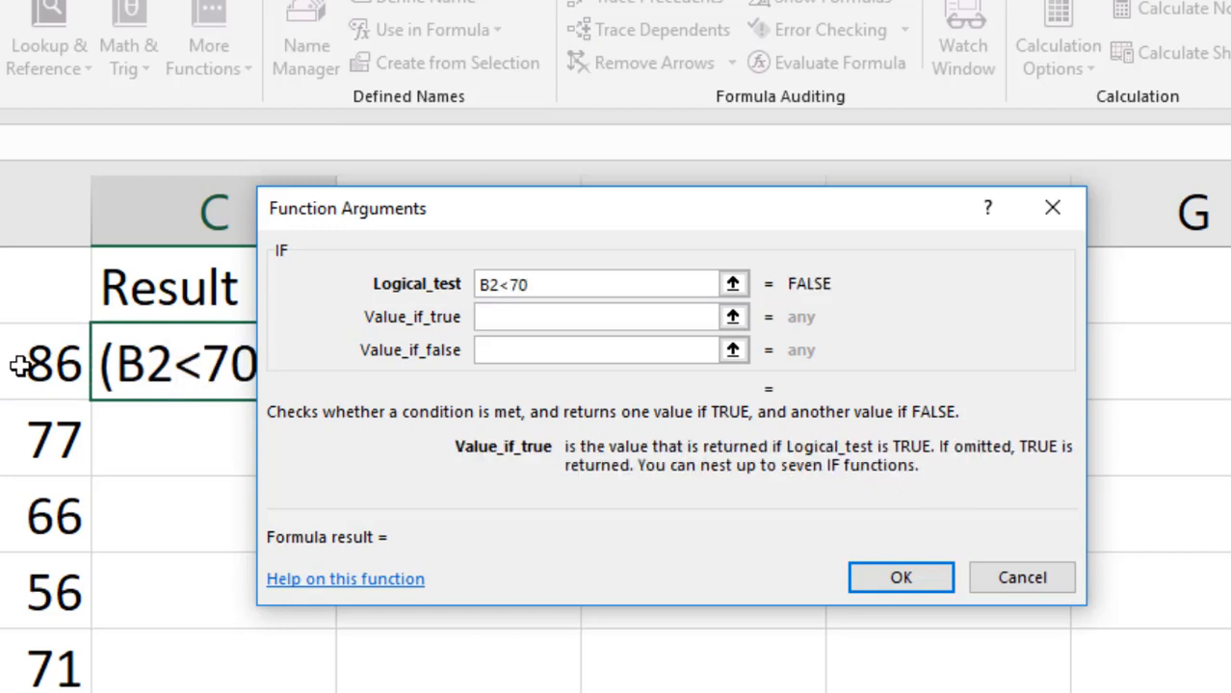
- Set the value if true to Fail and the value if false to Pass
text(Fail)
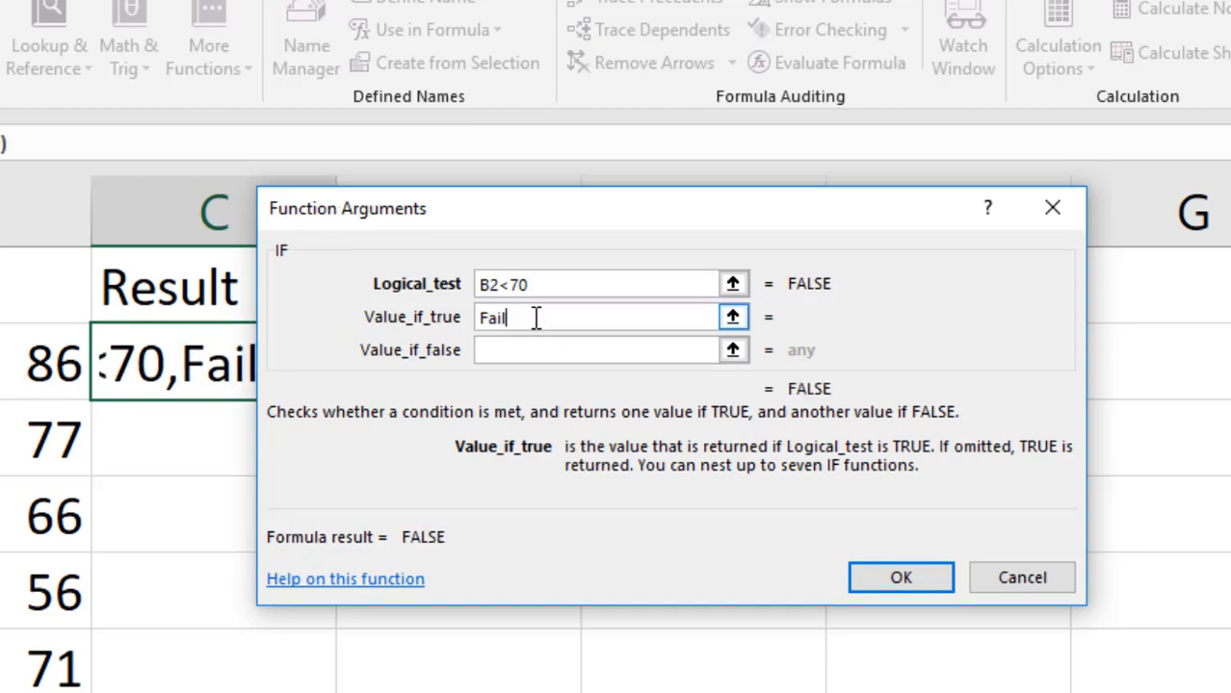
key(Tab)
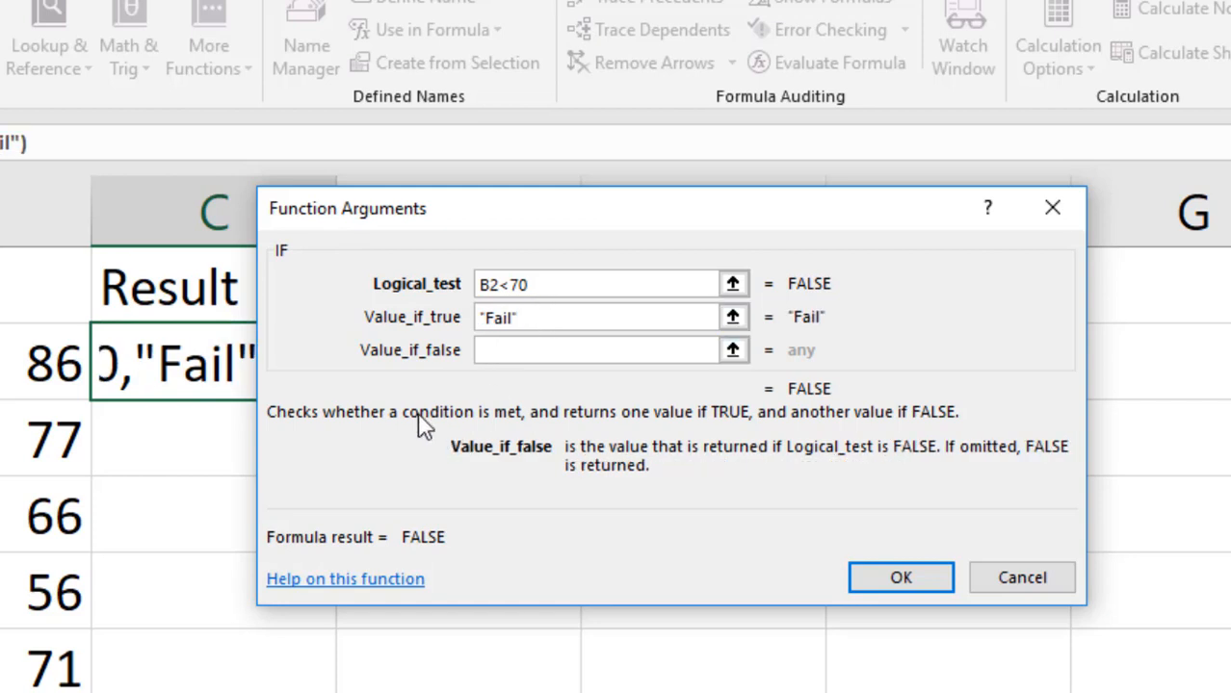
text(Pass)
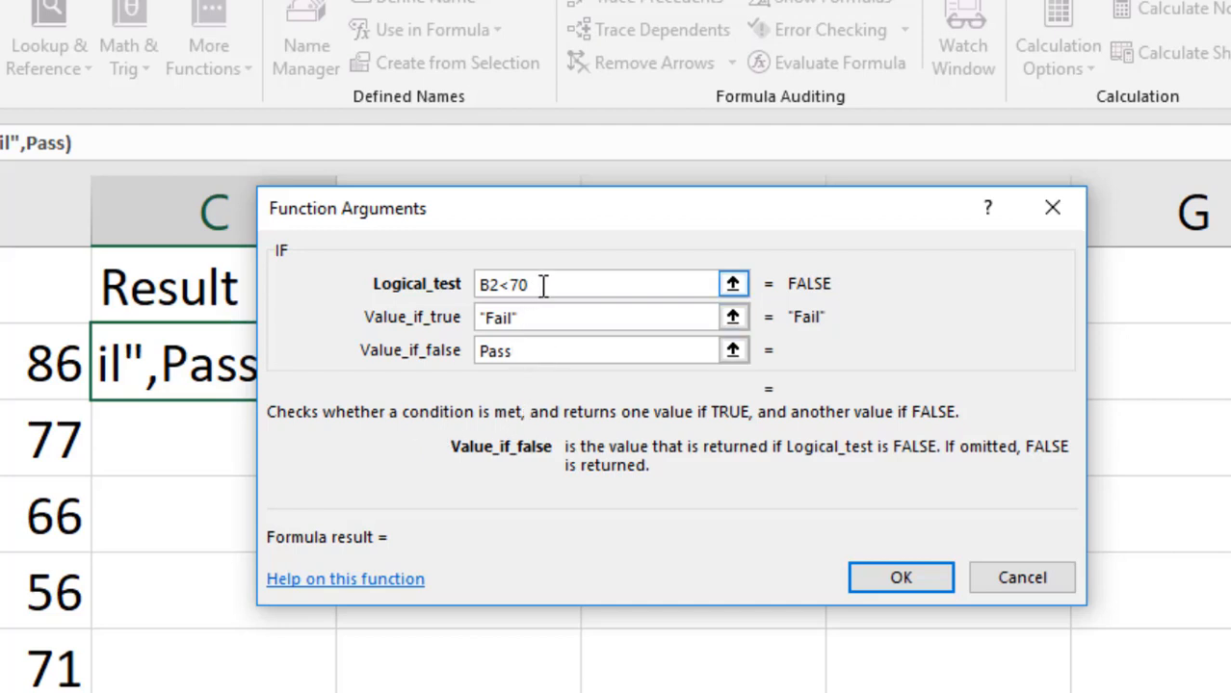
- Change the comparison in the logical test so that it is B2>=70
drag(543, 286, 497, 286)
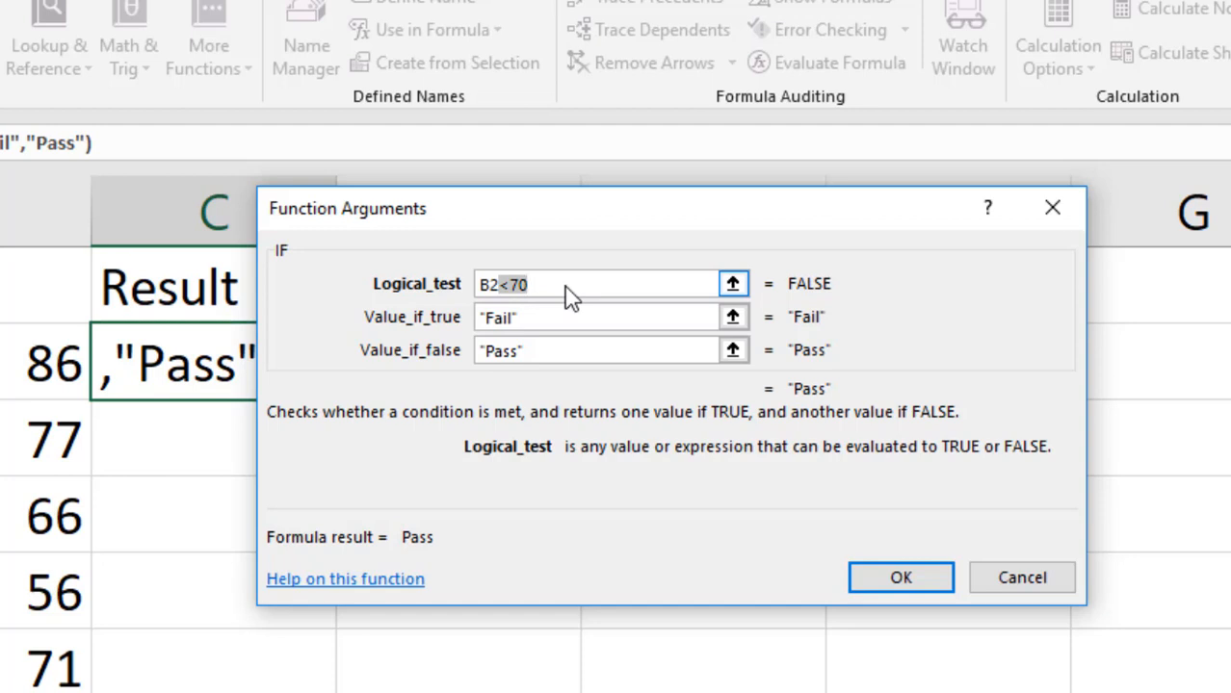
text(>)
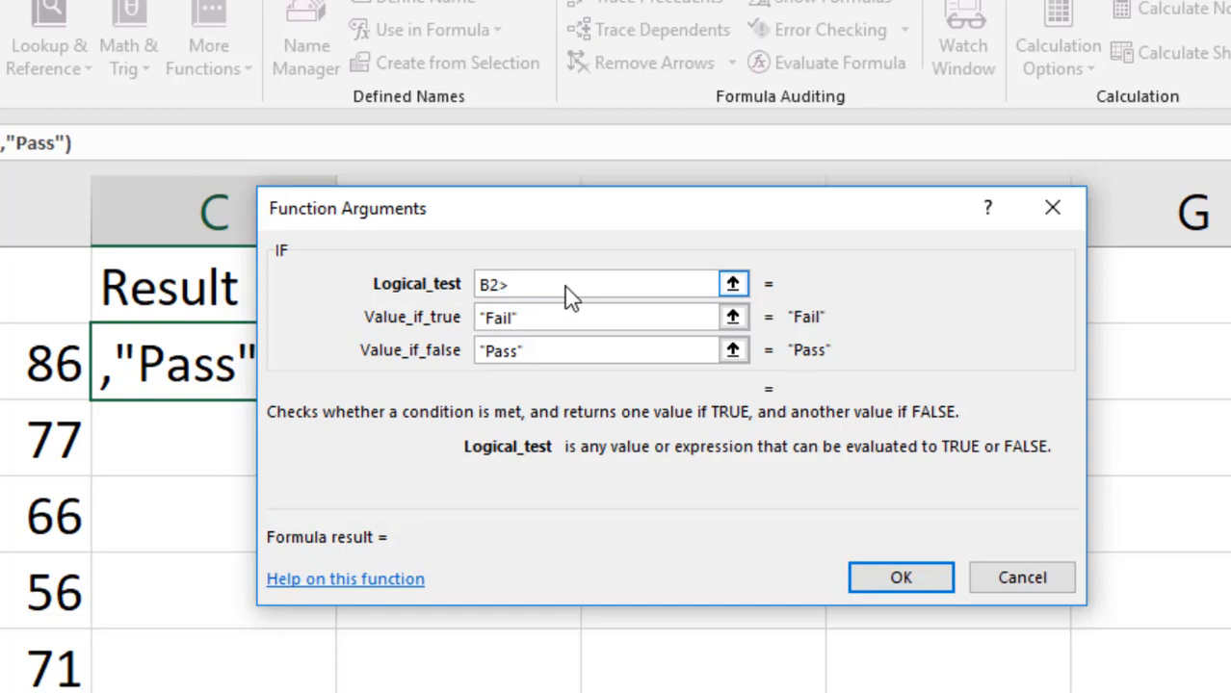
text(=70)
key(Tab)
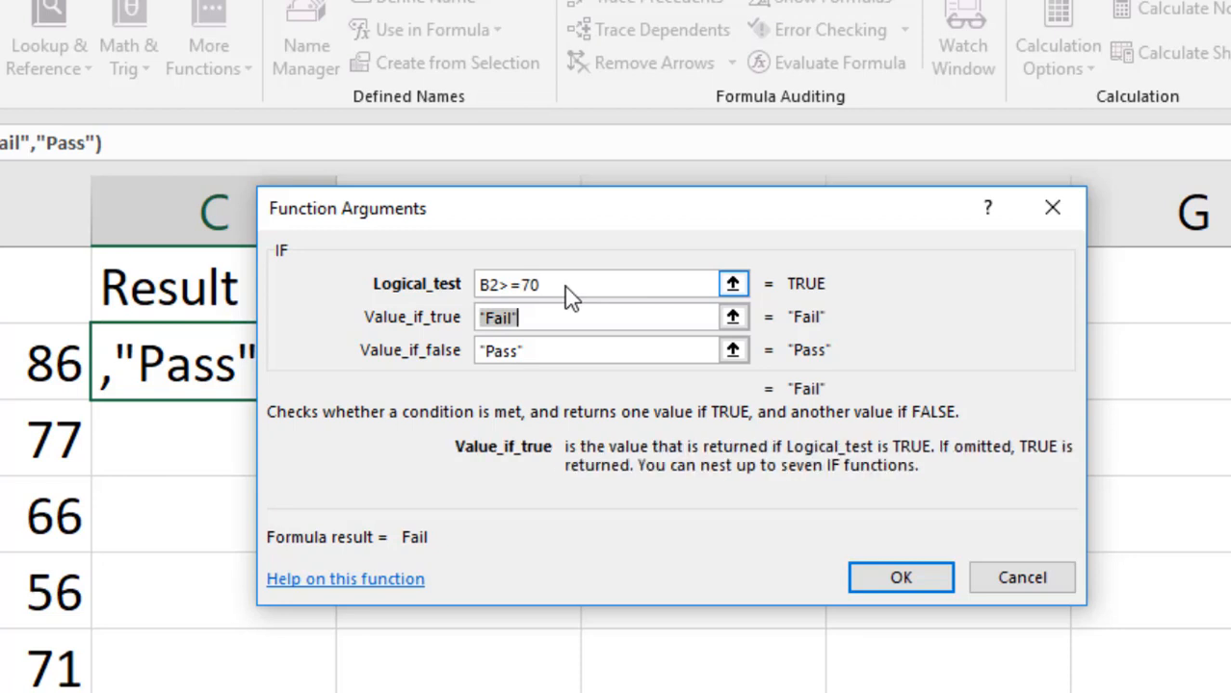
- Set the value if true to Pass and the value if false to Fail, and complete the function
text(Pass)
key(Tab)
text(Fa)
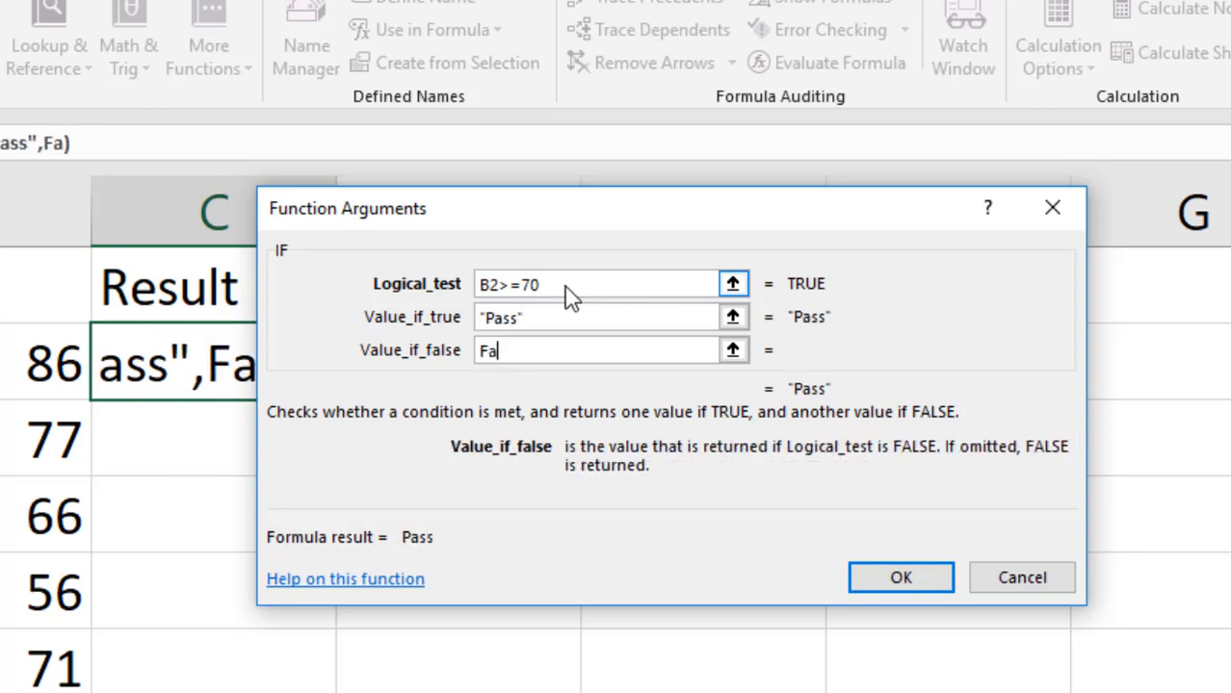
text(il)
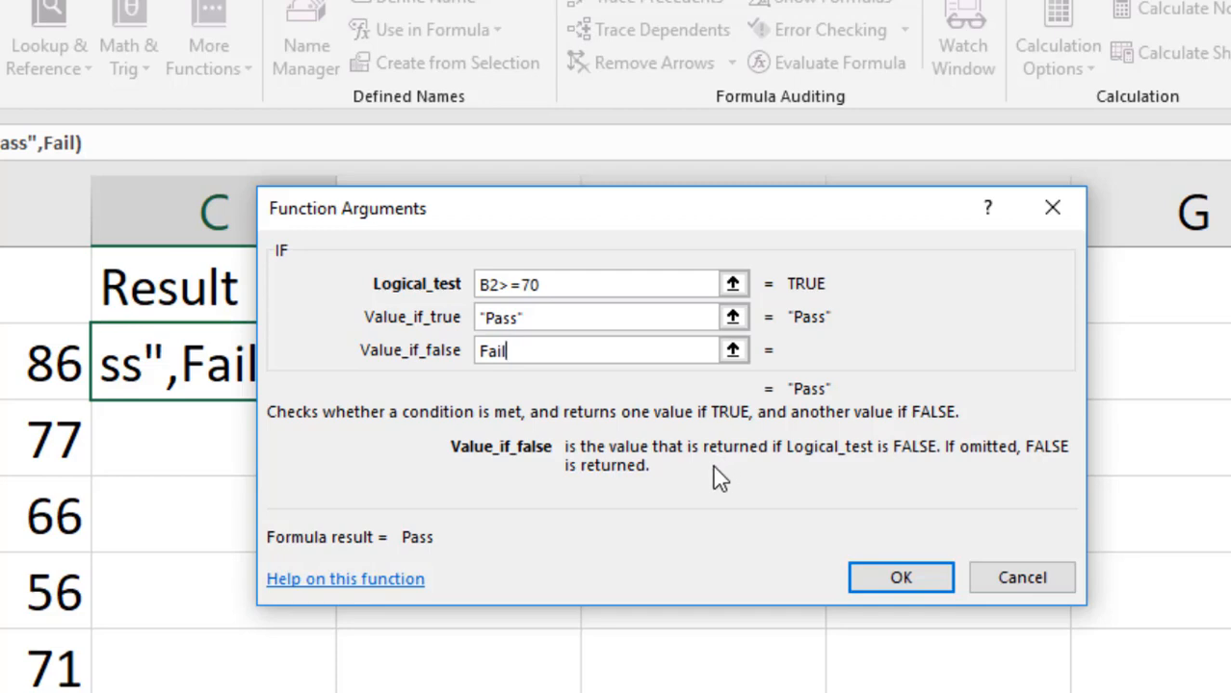
click(878, 583)
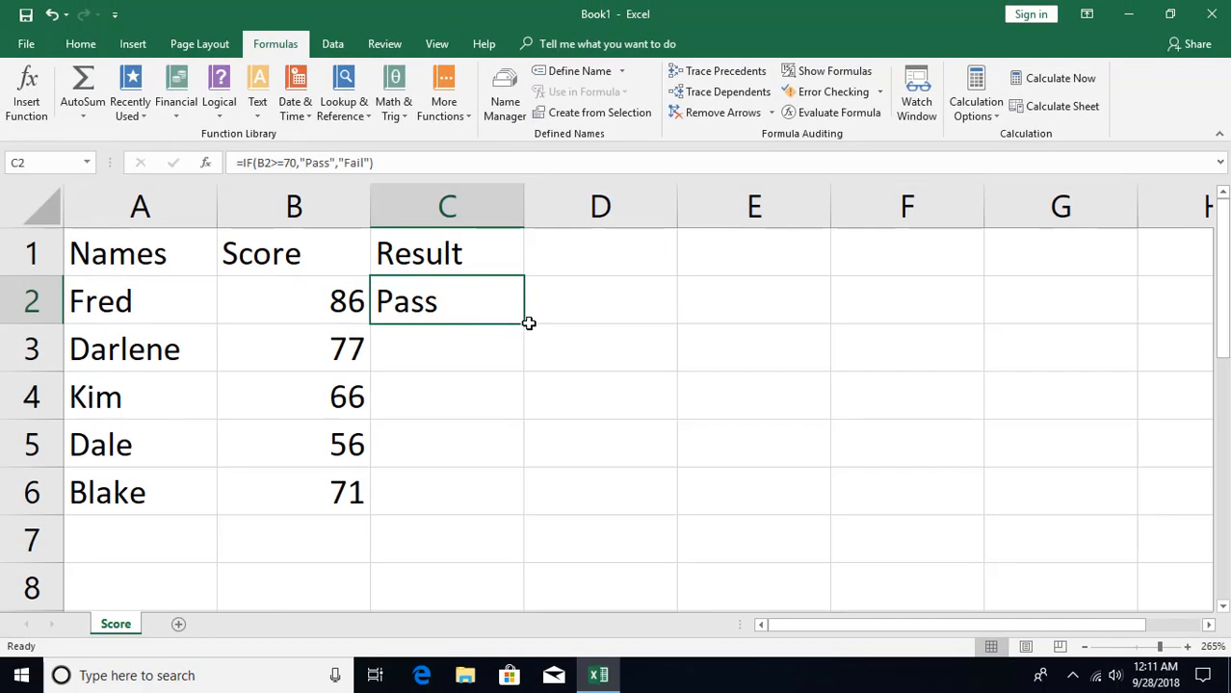
- Fill the IF formula from C2 down the Result column through C6, then reselect C2
double_click(525, 322)
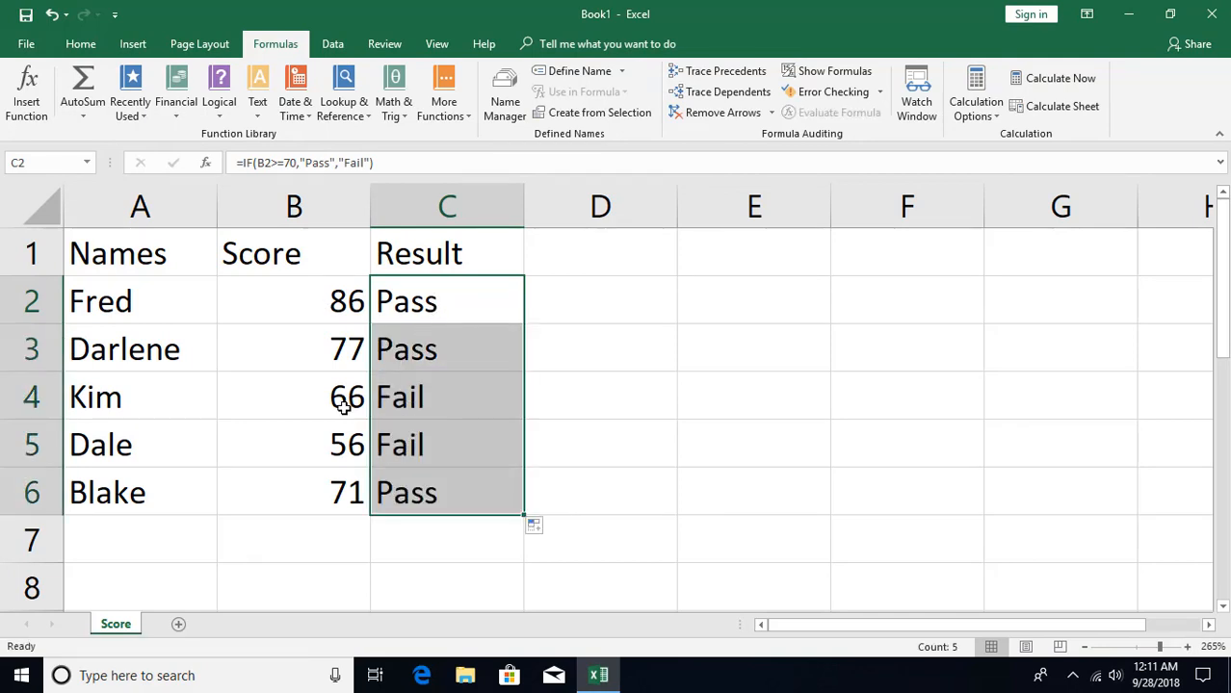
click(342, 438)
click(443, 308)
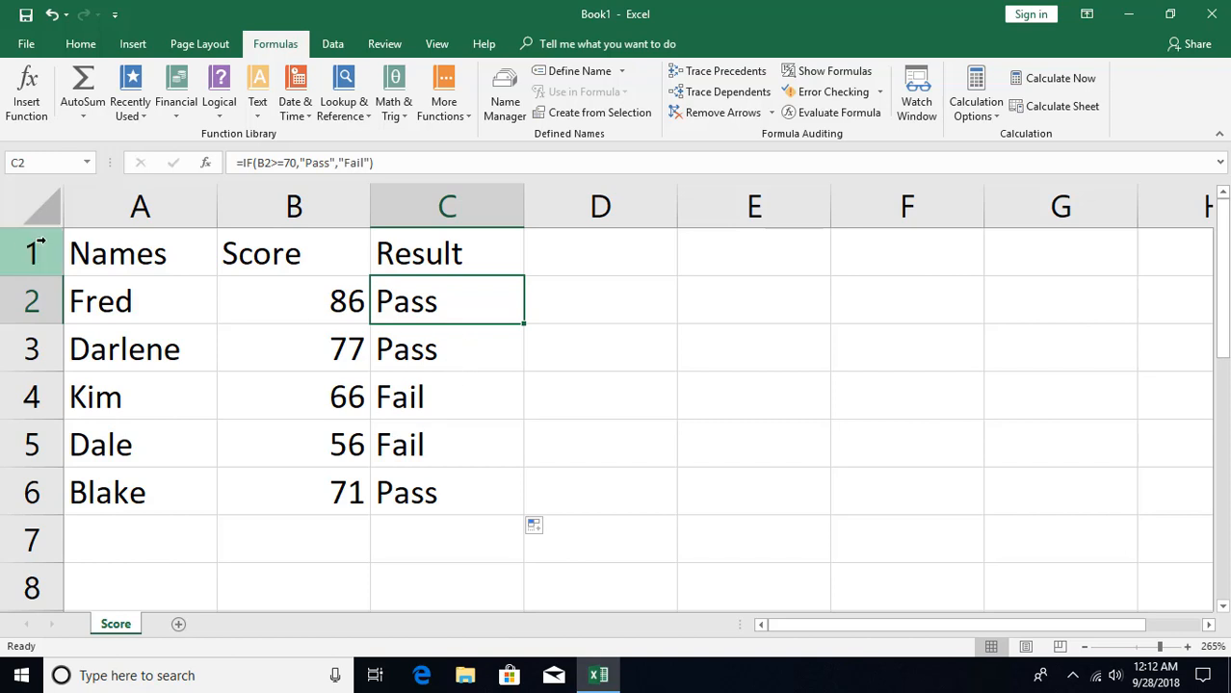
- Insert two blank rows above the header row of the score table
drag(32, 252, 31, 300)
right_click(32, 301)
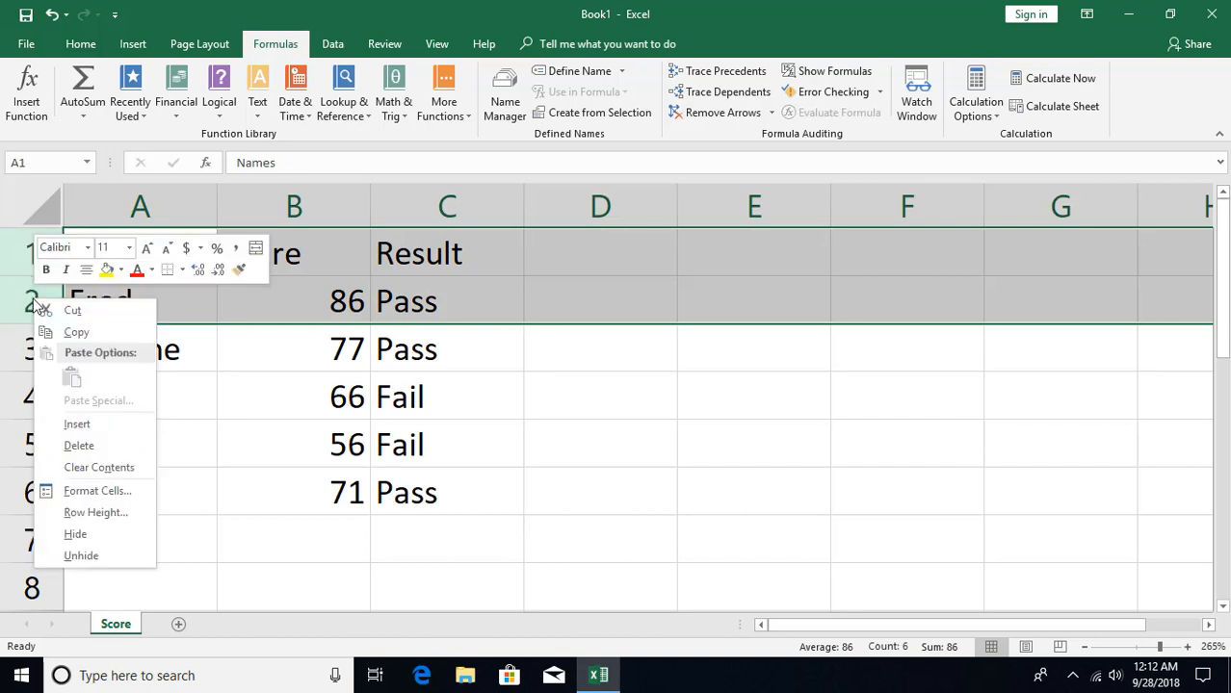
click(68, 420)
- Enter the label "Passing Score" in cell B1
click(321, 268)
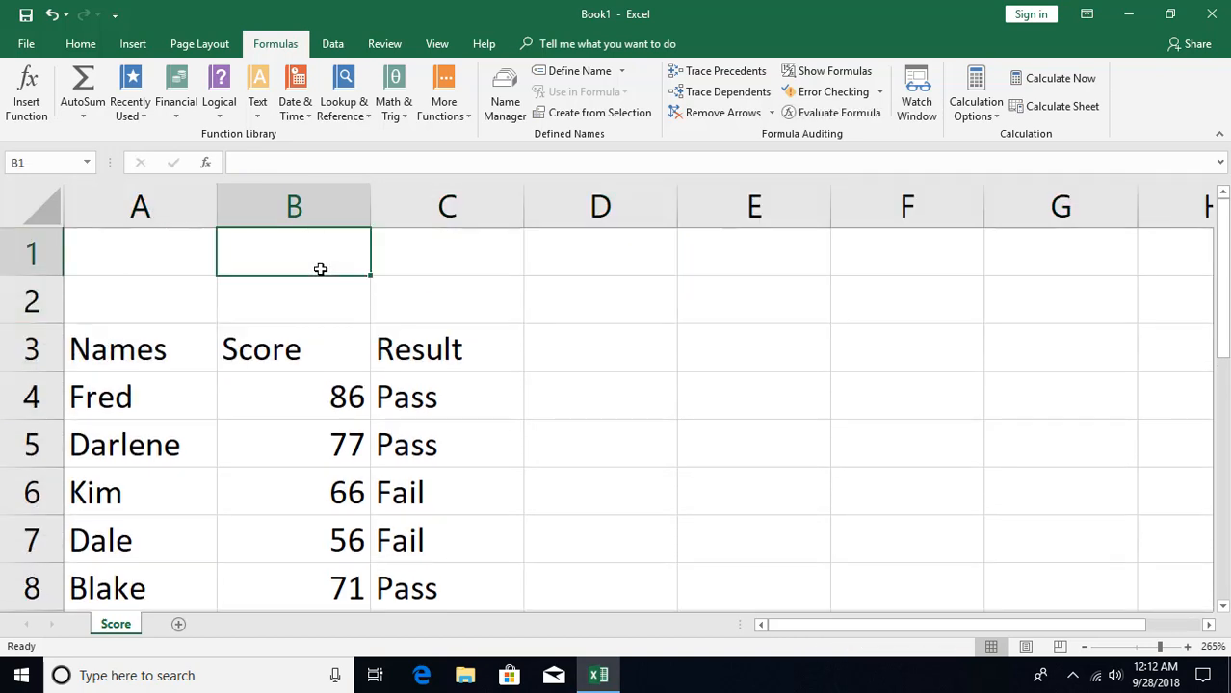
text(Pass)
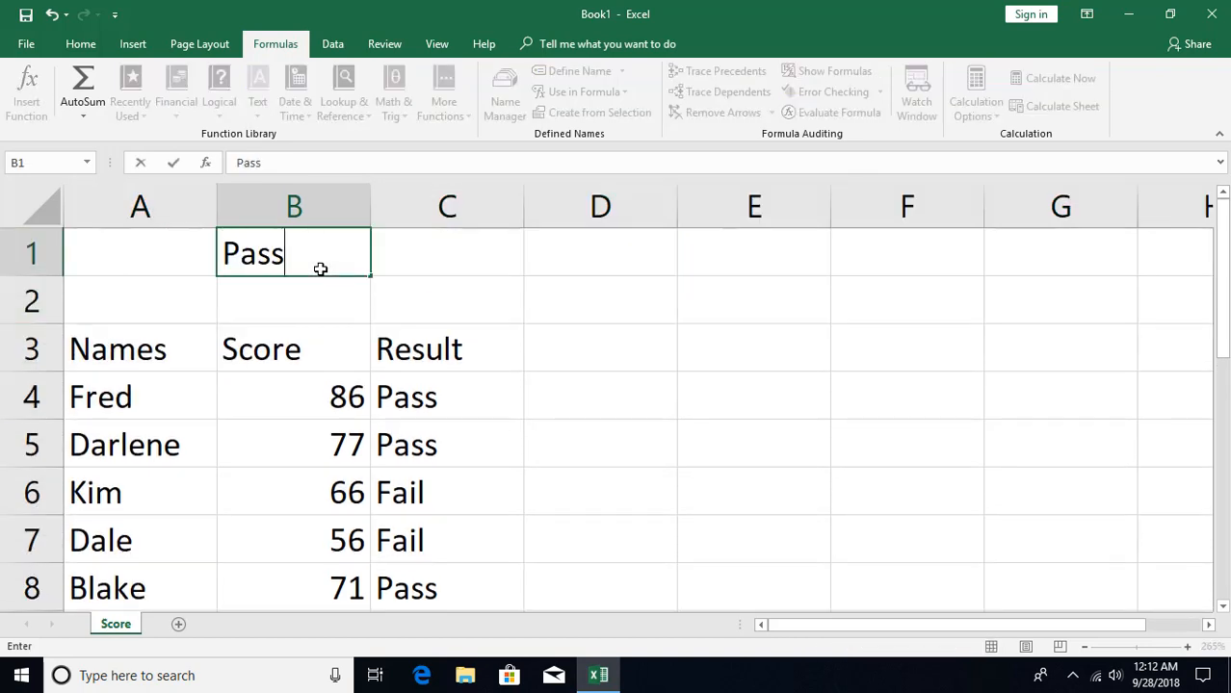
text(ing Score)
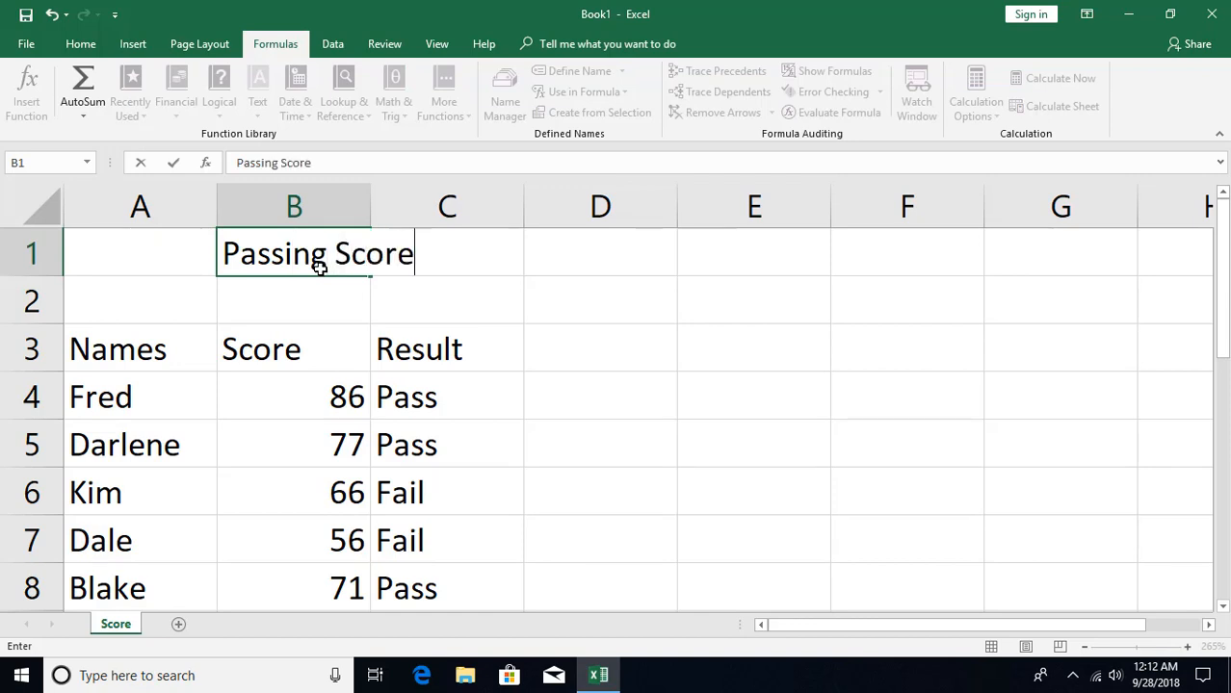
key(Return)
- Enter 70 in cell C1 beside the label and autofit column B to its contents
key(Up)
key(Right)
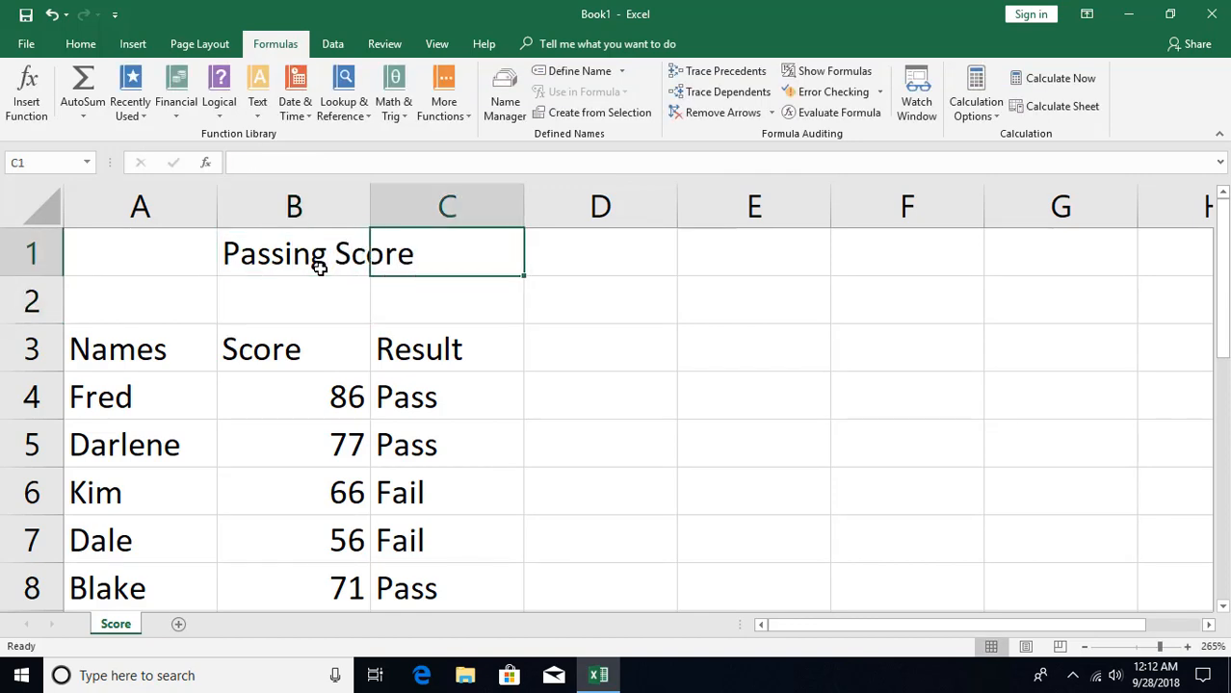
text(70)
key(Right)
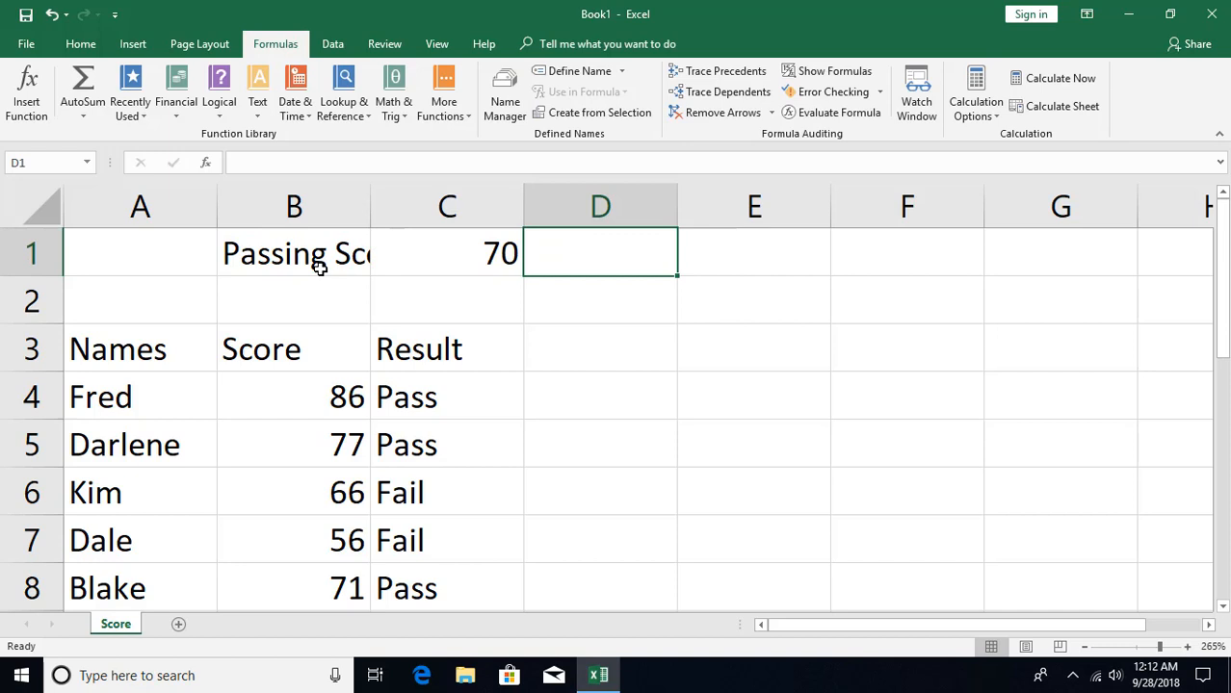
double_click(367, 205)
- Clear the IF formula from cell C4, the first entry in the Result column
click(499, 398)
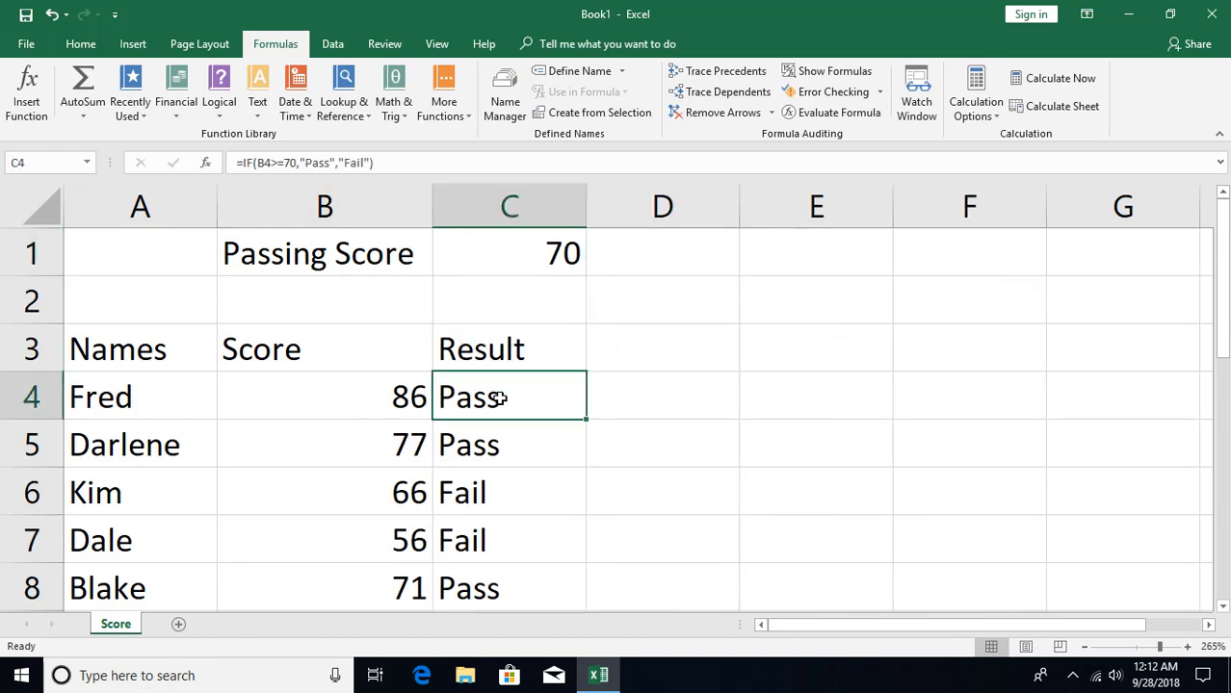
scroll(498, 397, down, 1)
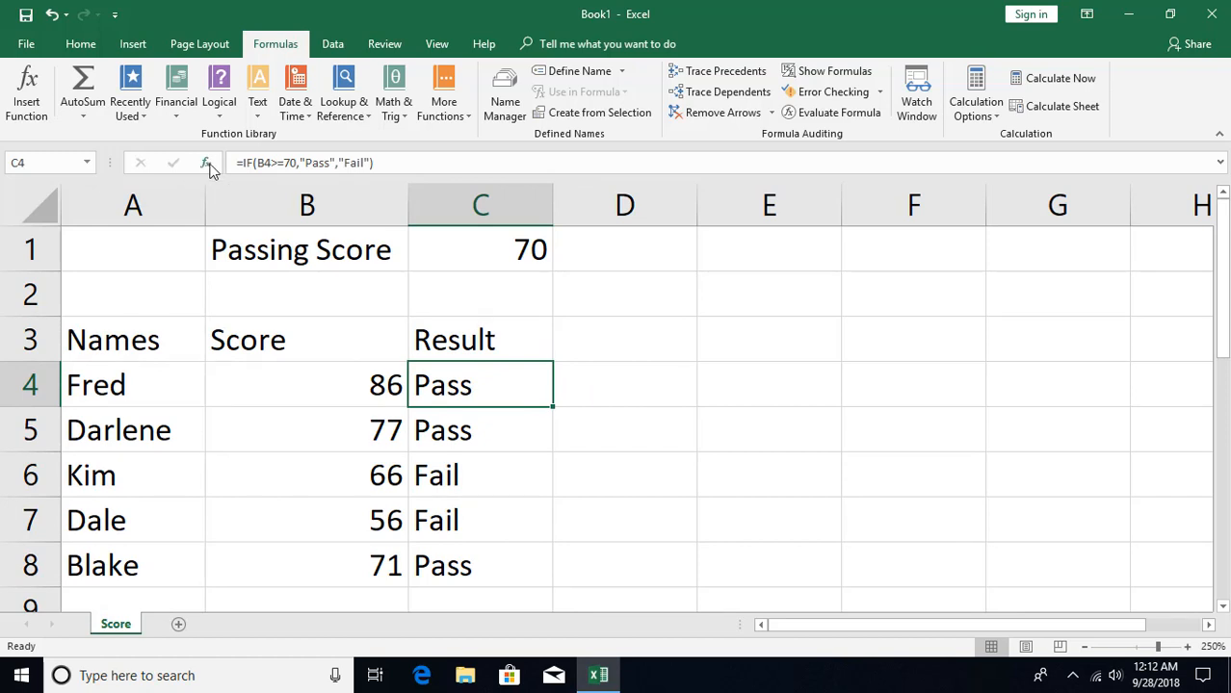
key(Delete)
key(Down)
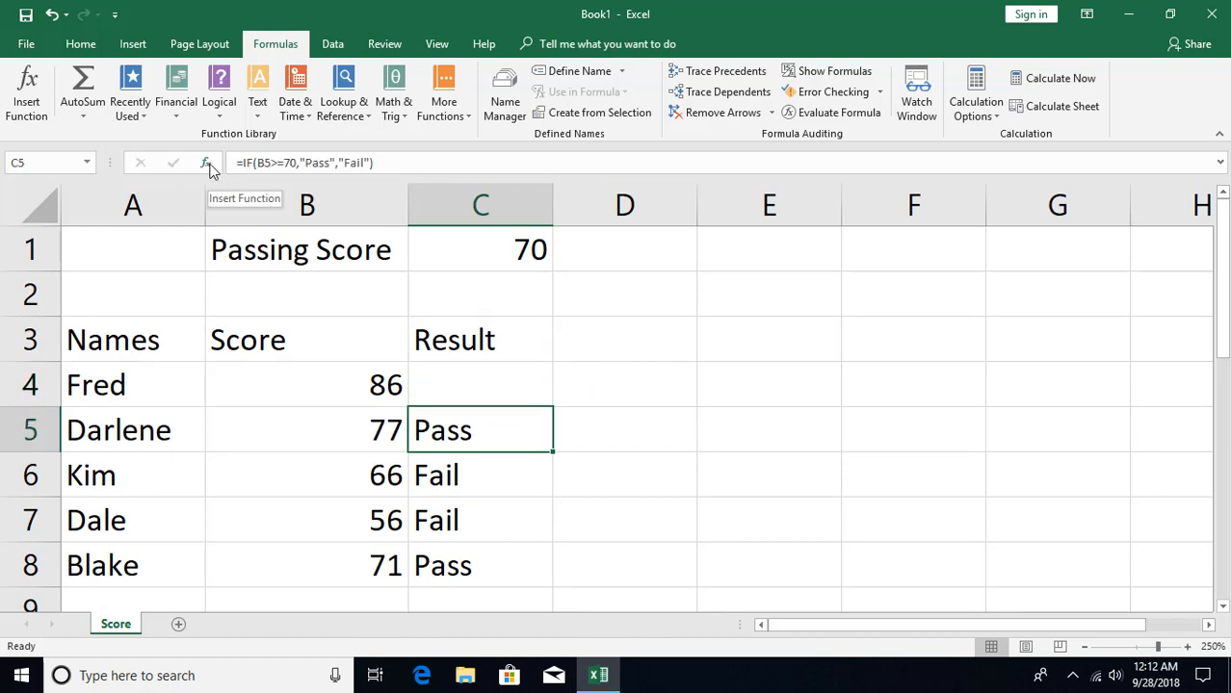
- Insert an IF function in cell C4 with the logical test B4>=C1
key(Up)
click(205, 163)
click(579, 318)
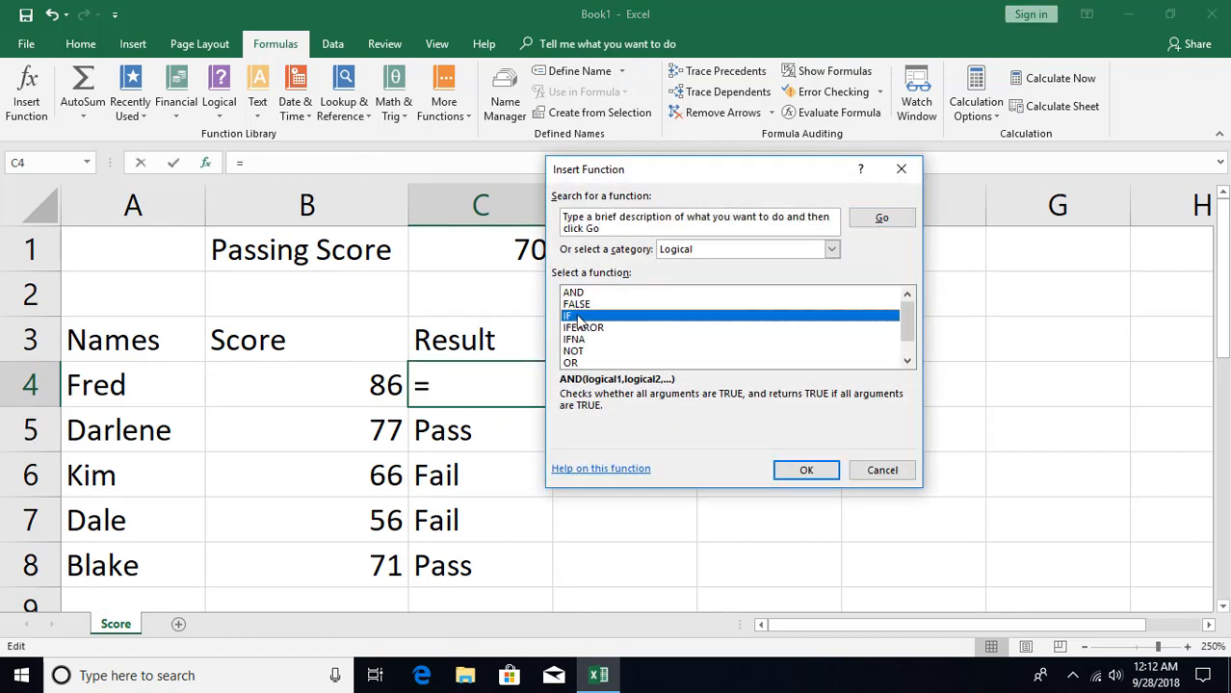
click(804, 469)
drag(620, 210, 729, 225)
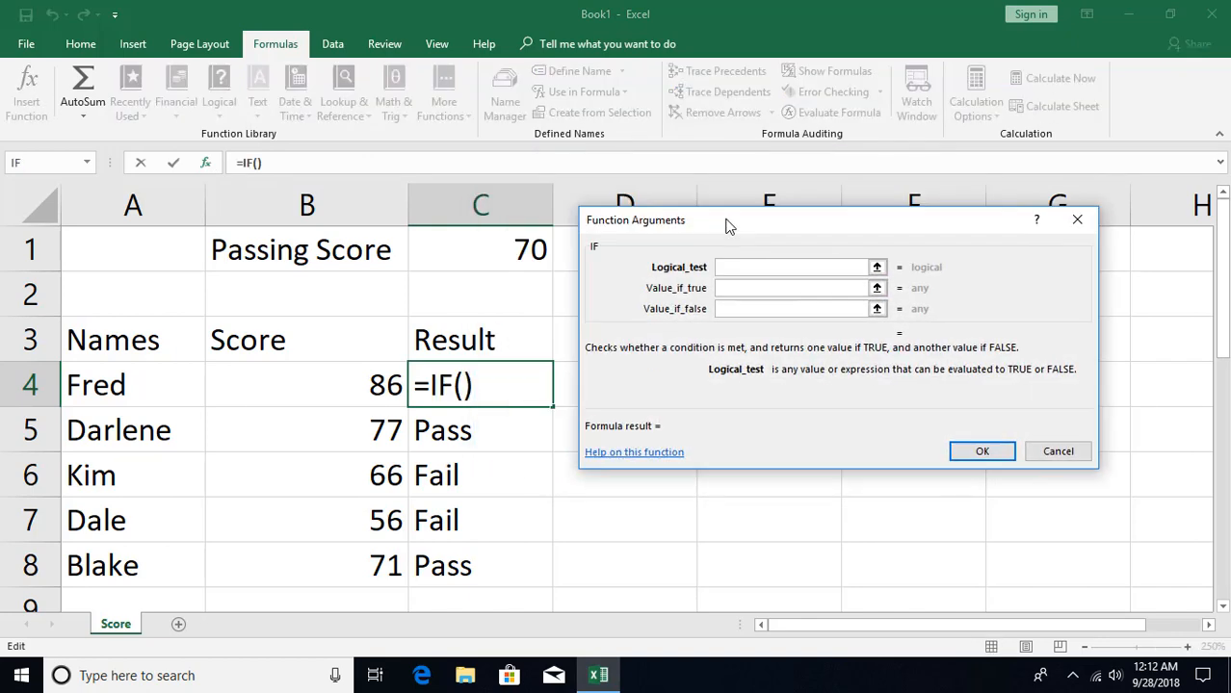
click(367, 389)
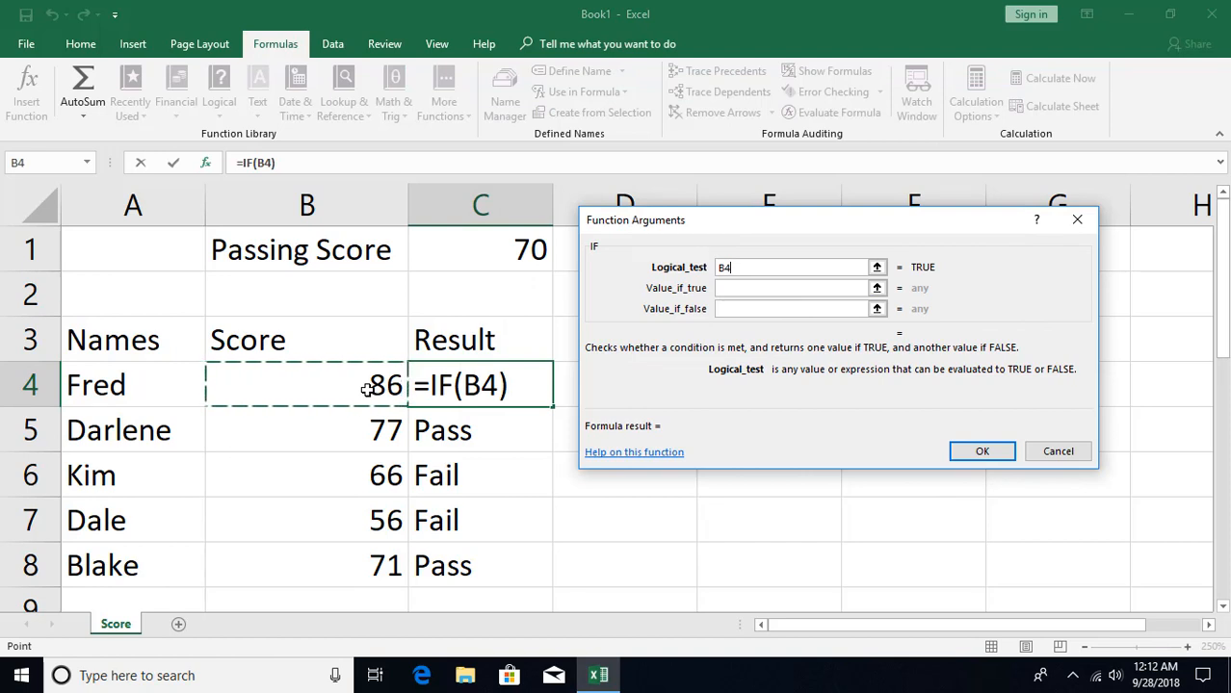
text(>)
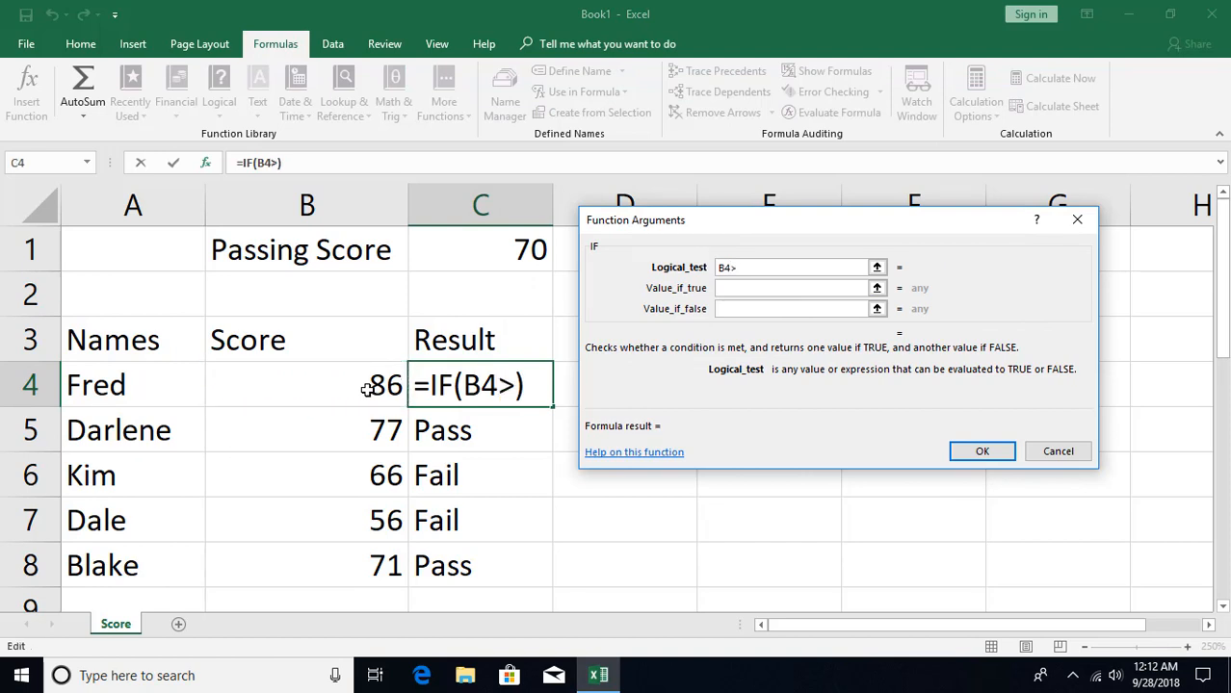
text(=)
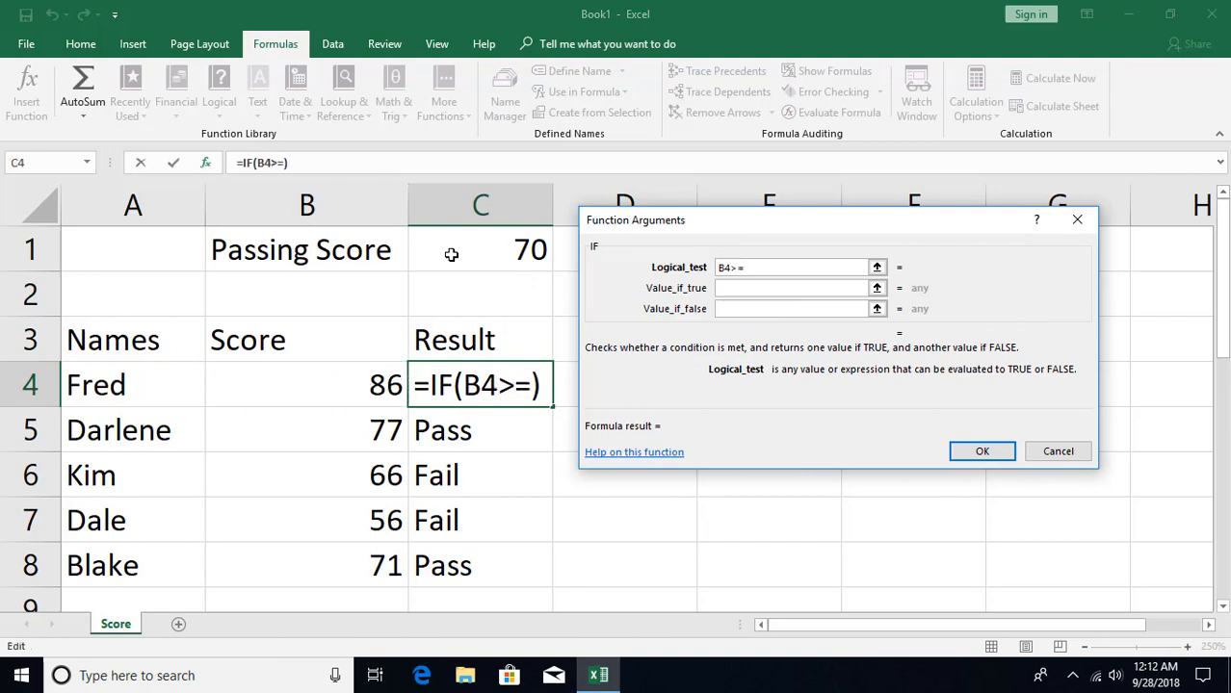
click(454, 254)
- Set the IF function to return "Pass" if true and "Fail" if false, and fill the formula down to C8
click(795, 288)
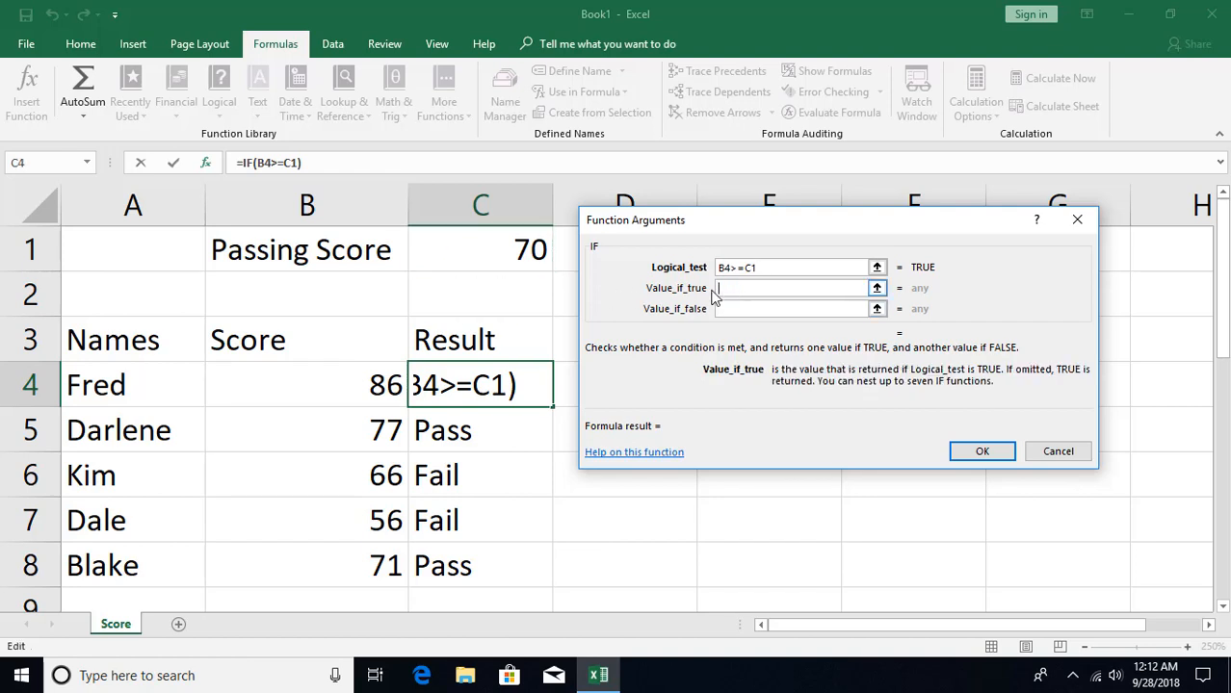
text(Pass)
key(Tab)
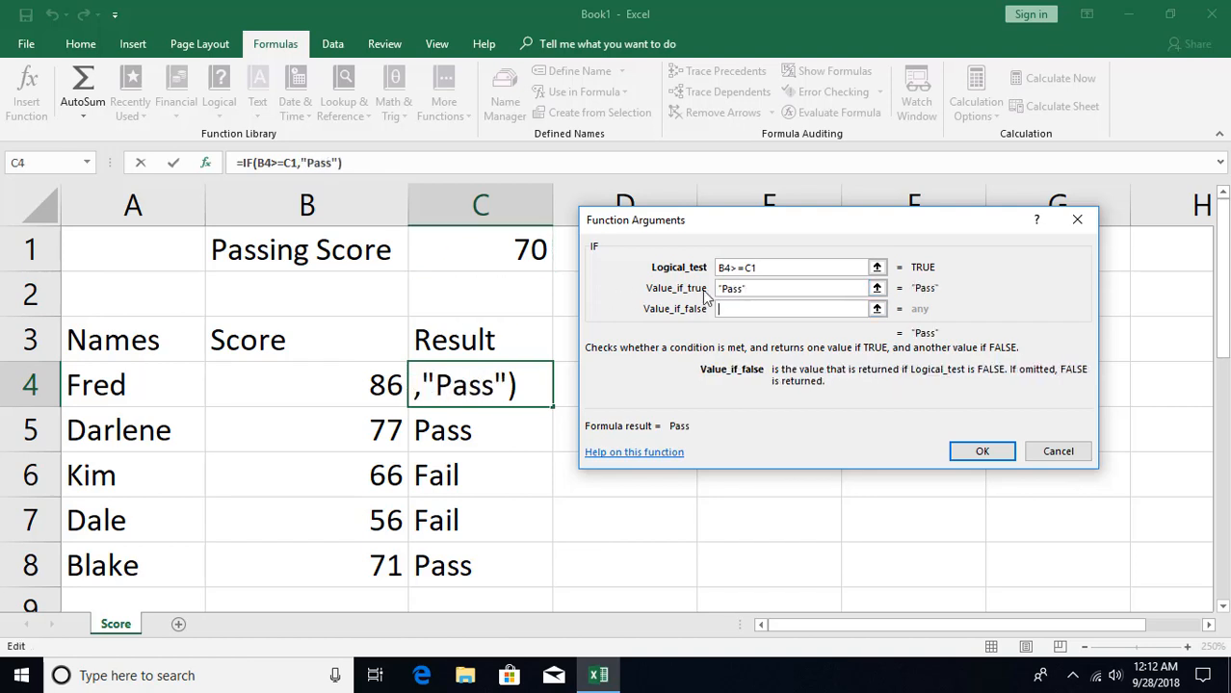
text(Fail)
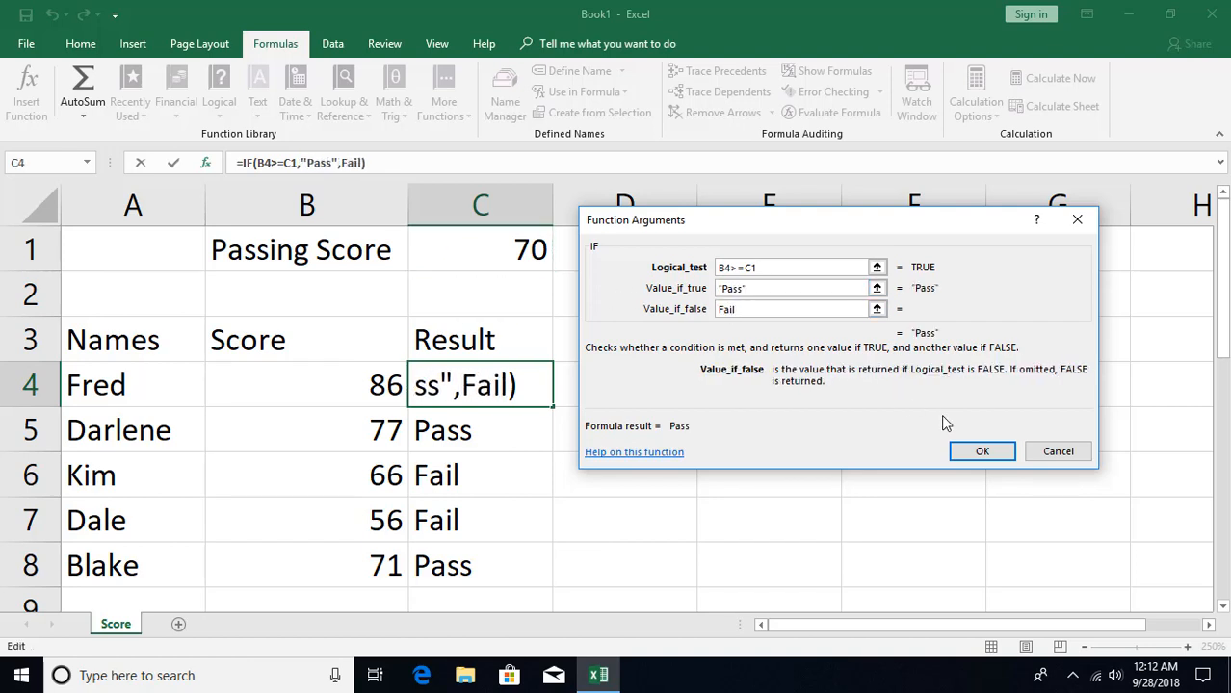
click(996, 454)
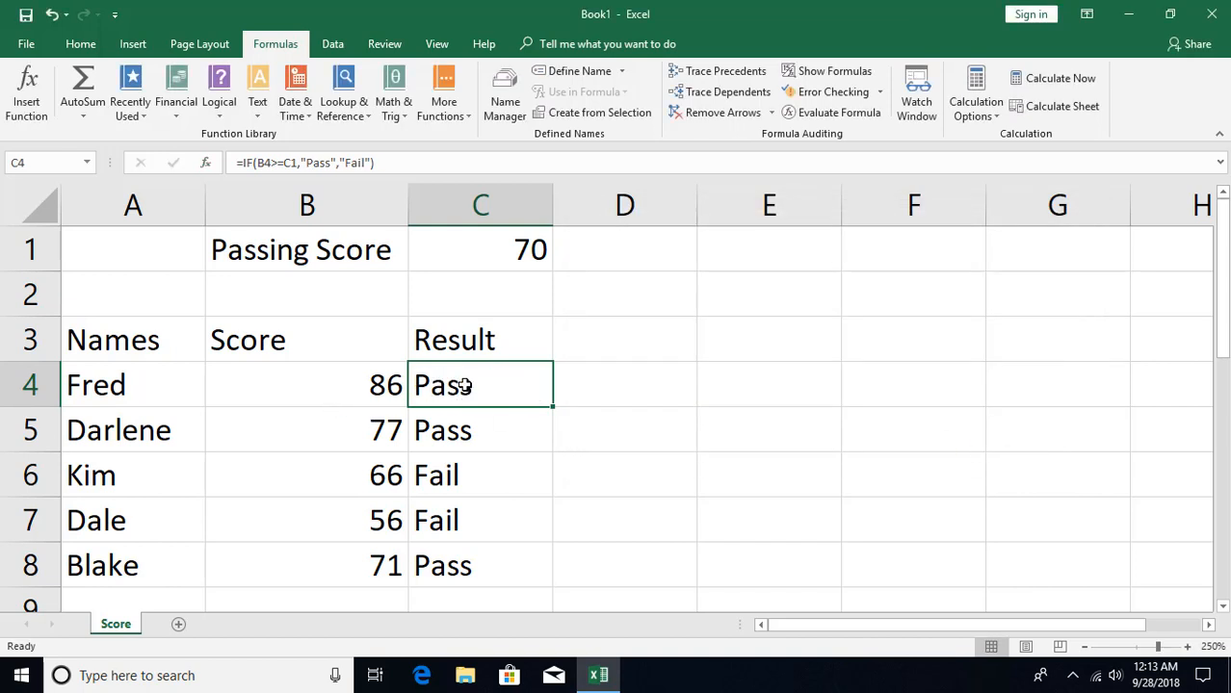
double_click(550, 406)
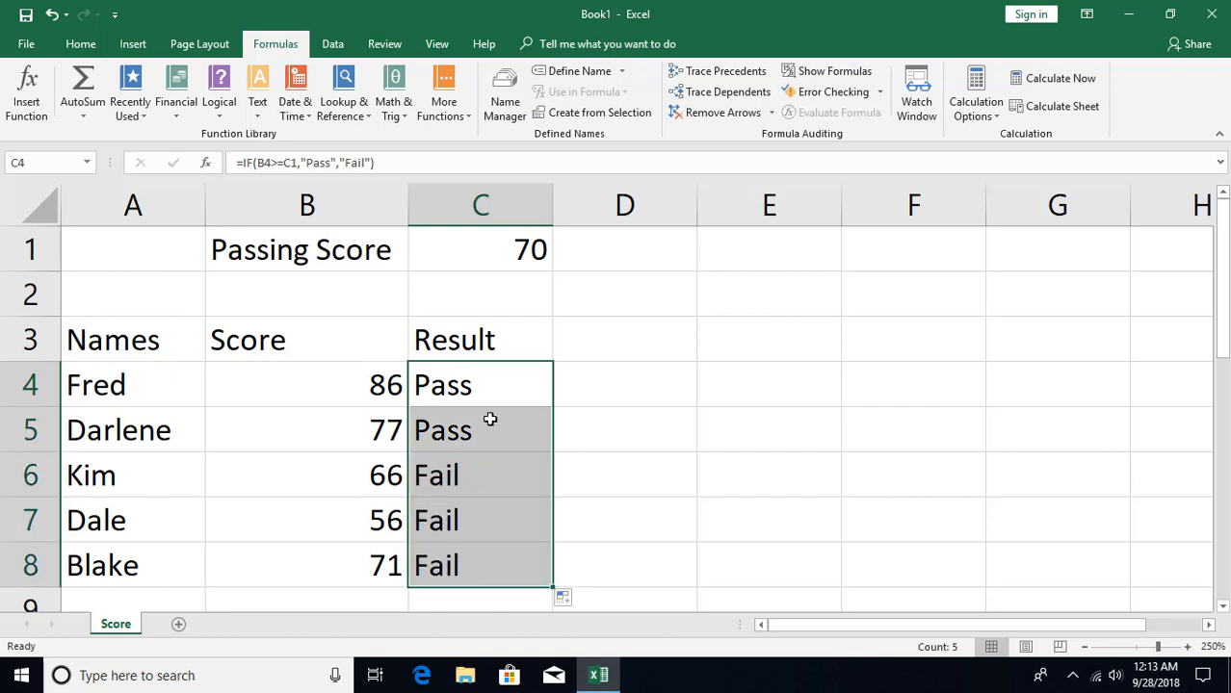
- Check the scores in B6:B8 against their results and compare the passing score reference in C8's formula with the one in C4
click(375, 486)
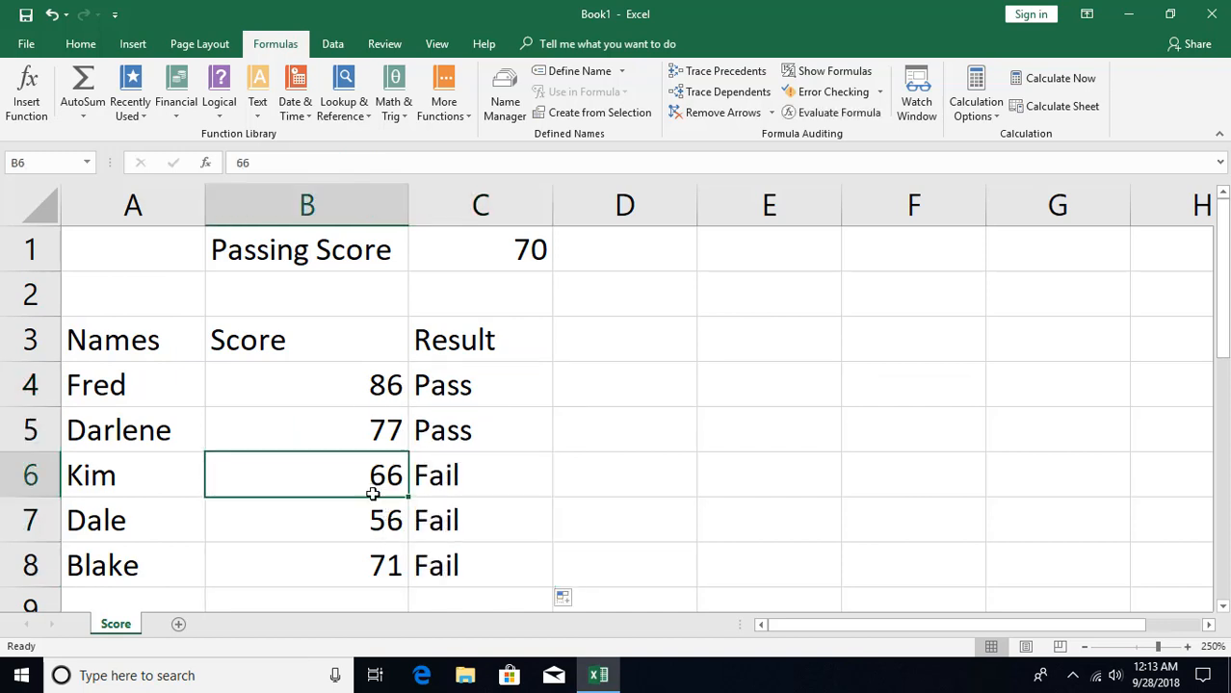
click(371, 518)
click(372, 563)
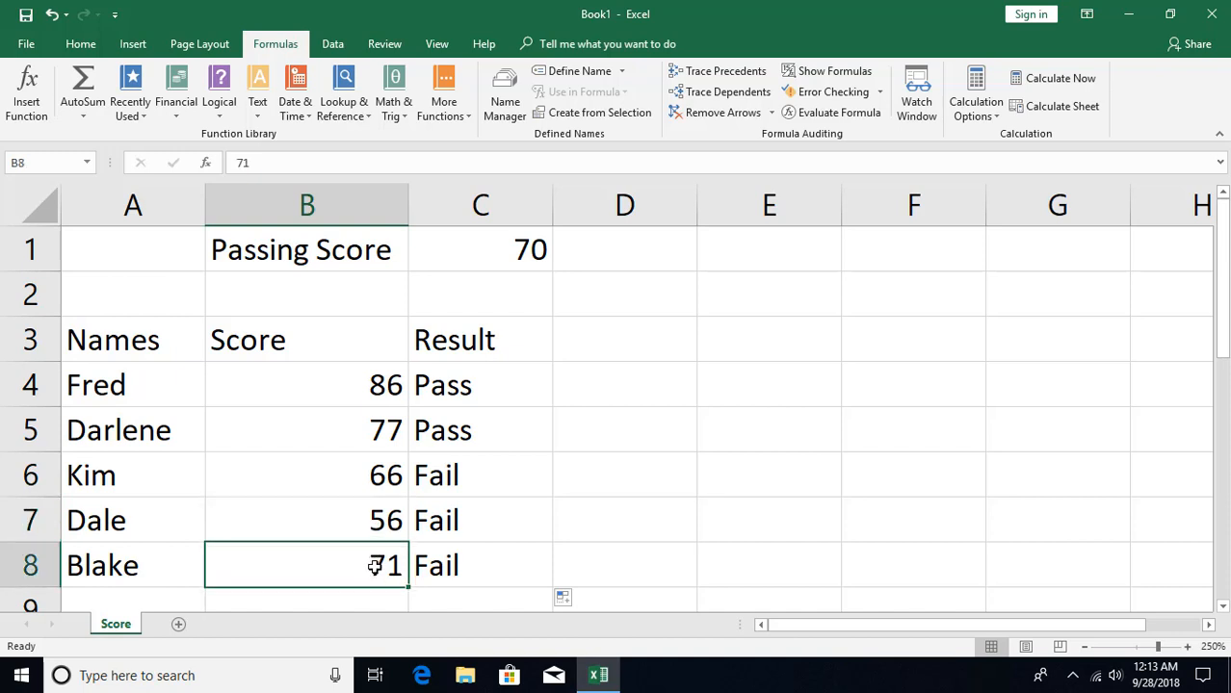
click(450, 566)
double_click(450, 567)
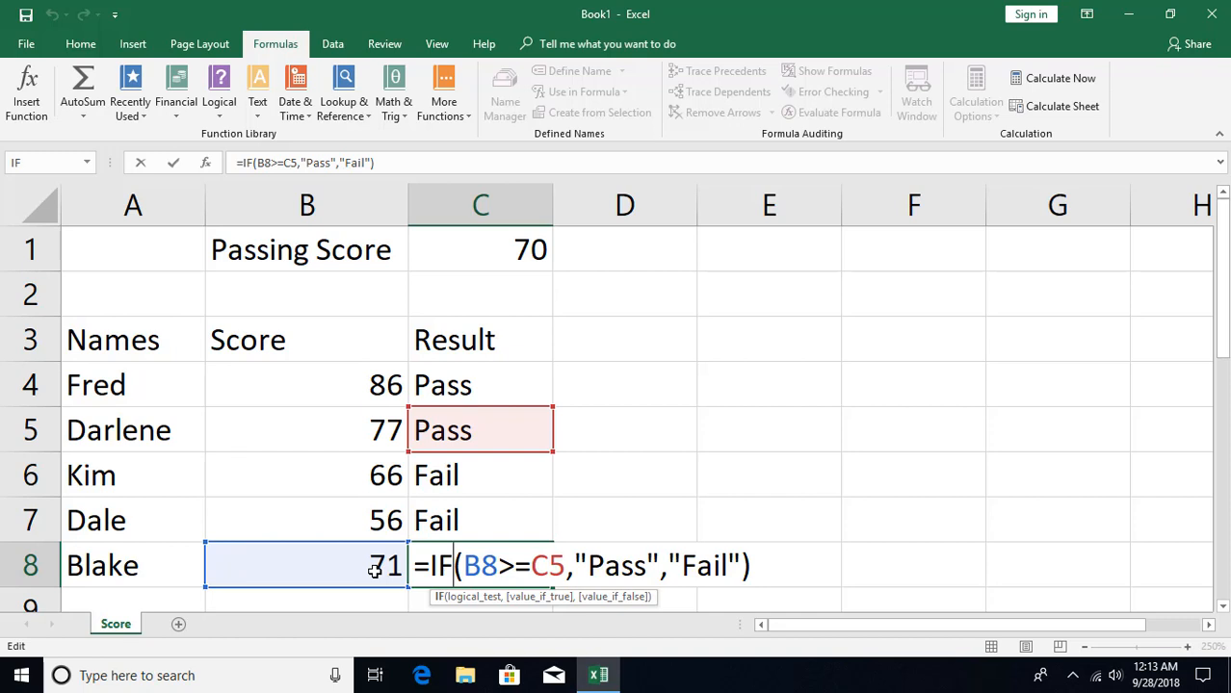
double_click(549, 566)
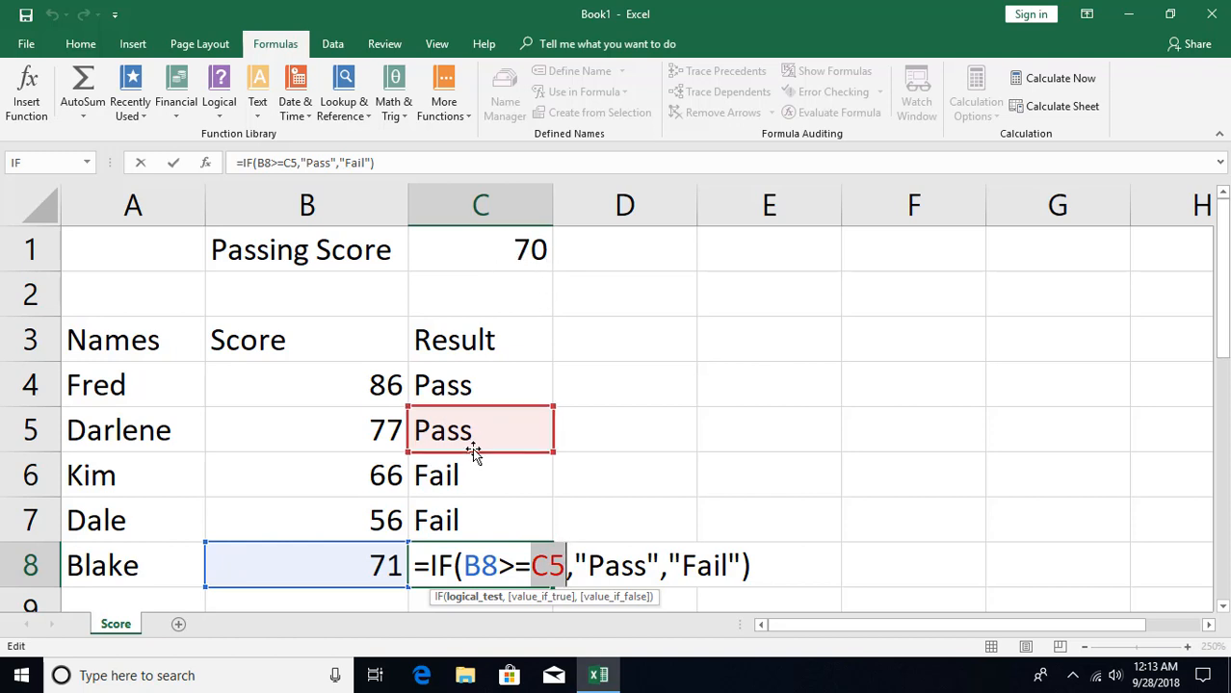
key(Escape)
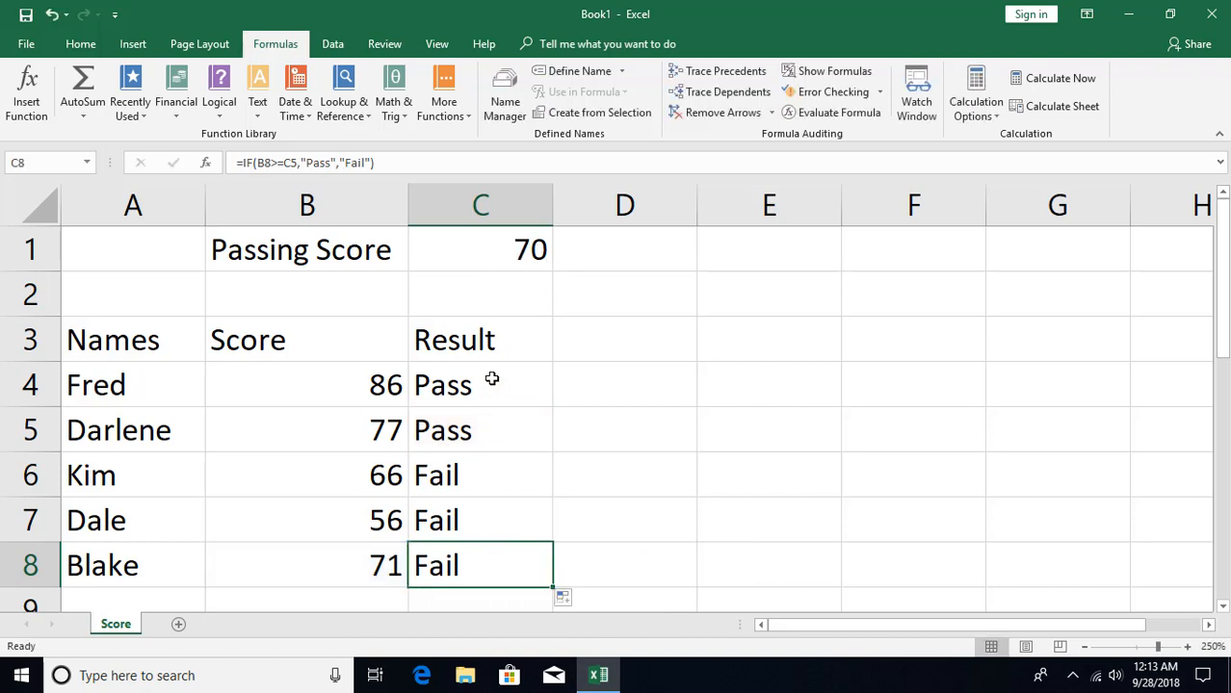
click(491, 378)
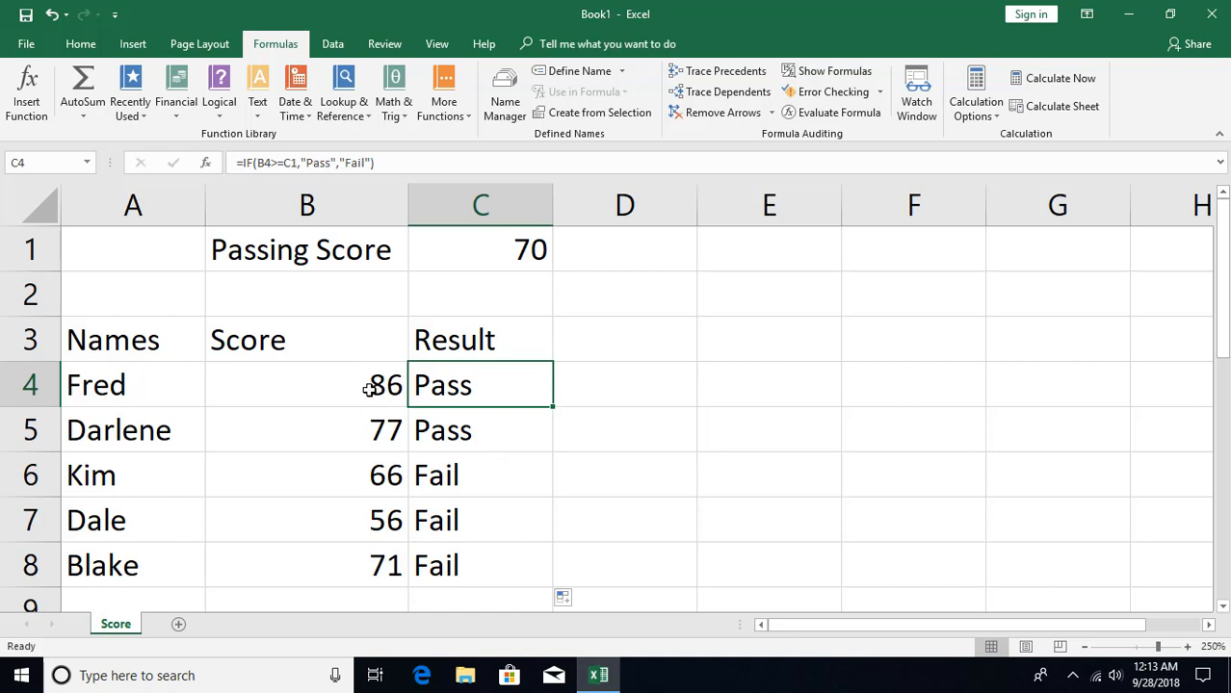
click(527, 253)
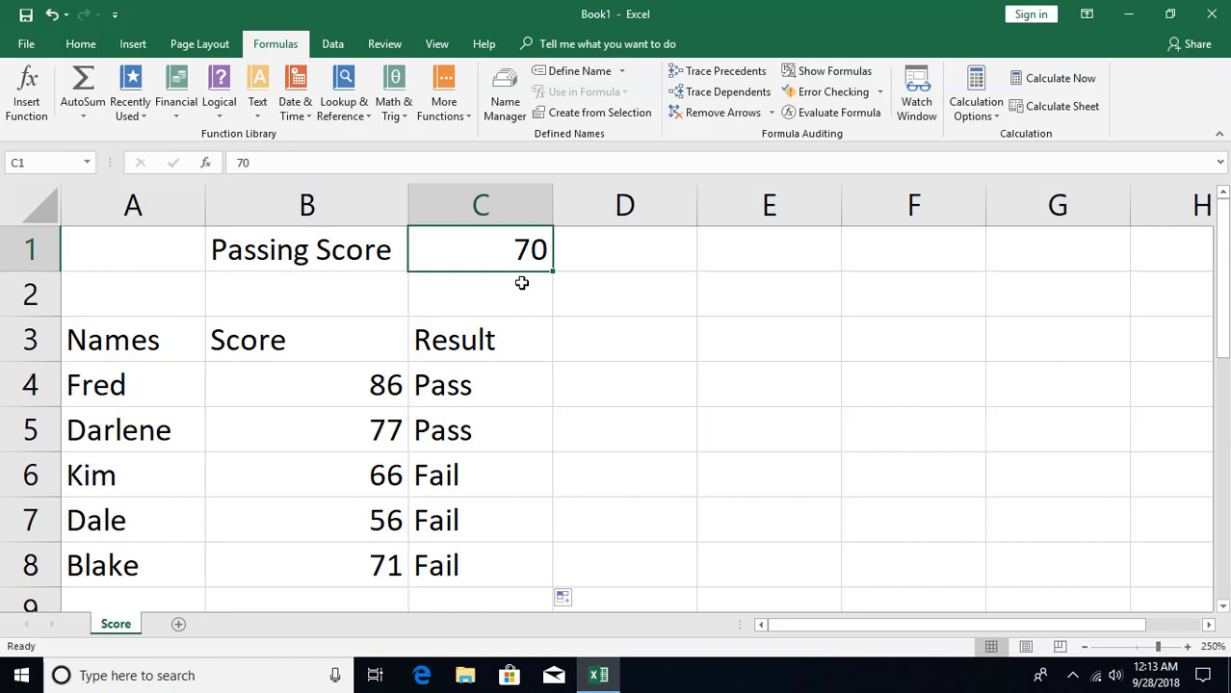
click(493, 393)
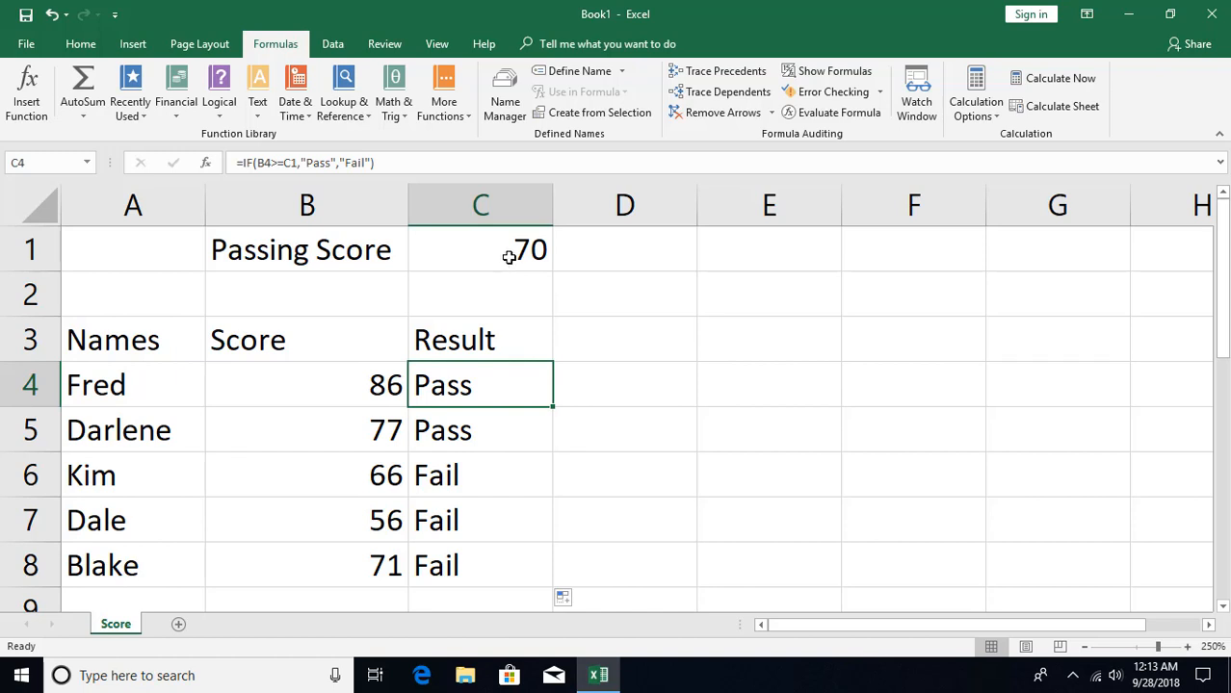
- Change the C1 reference in C4's formula to C$1 and fill the formula down to C8
double_click(461, 385)
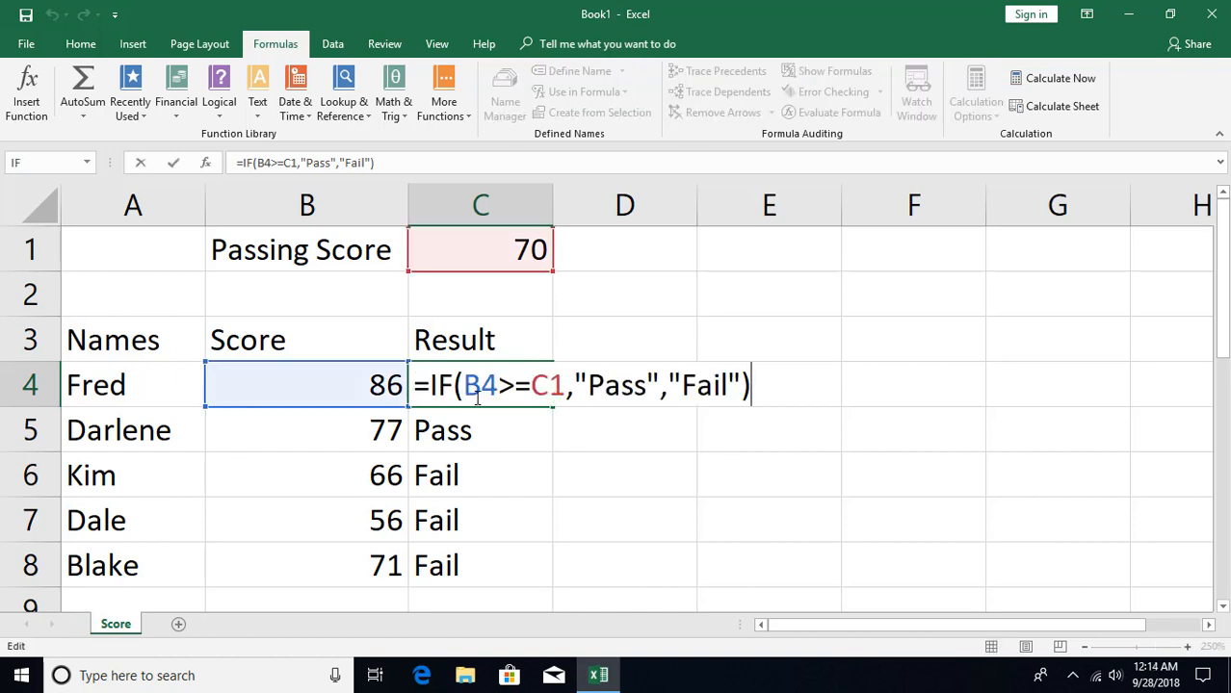
click(548, 386)
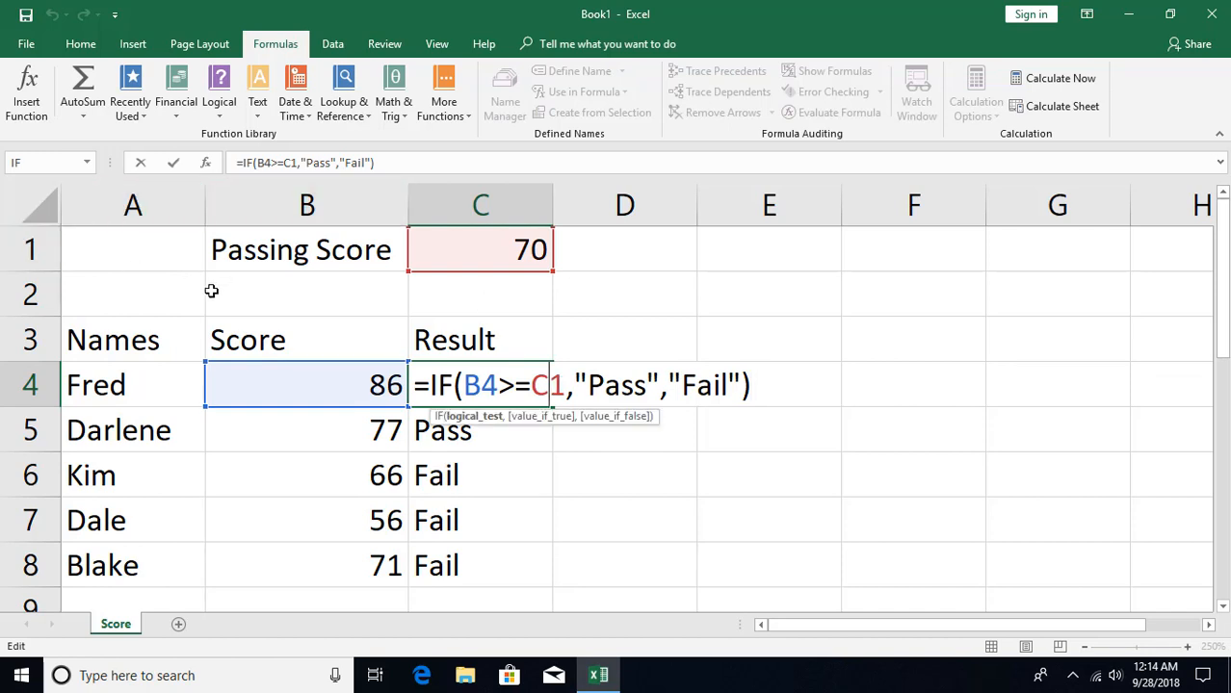
text($)
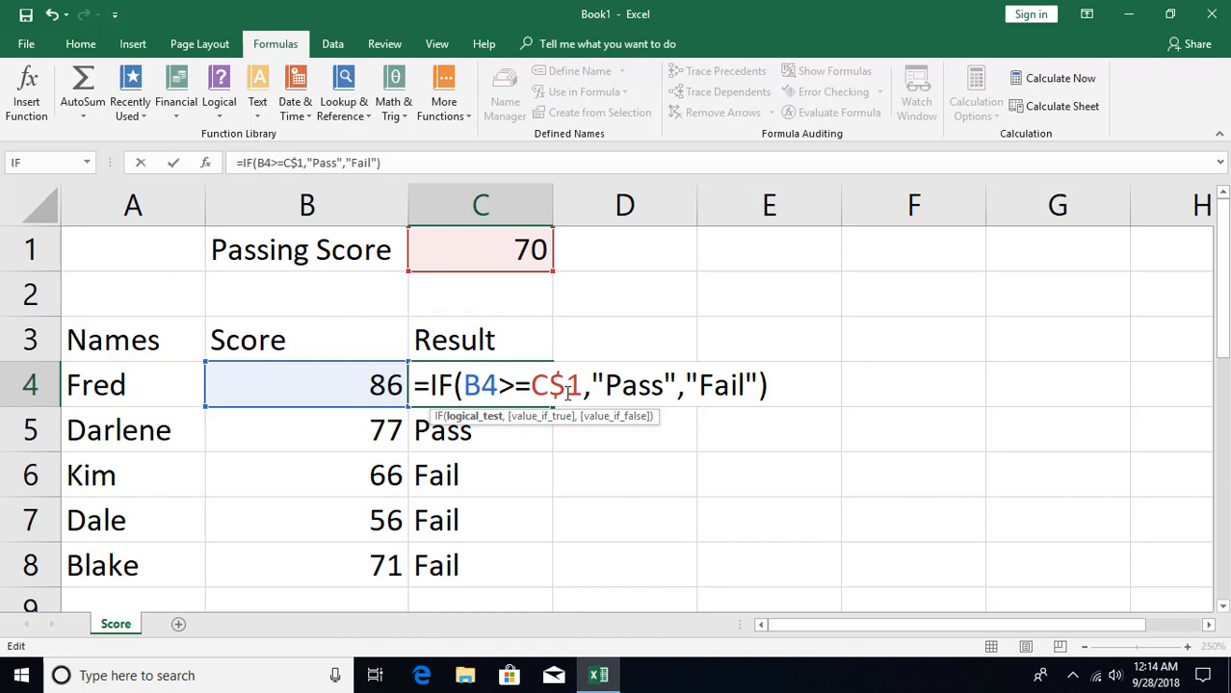
key(Return)
key(Up)
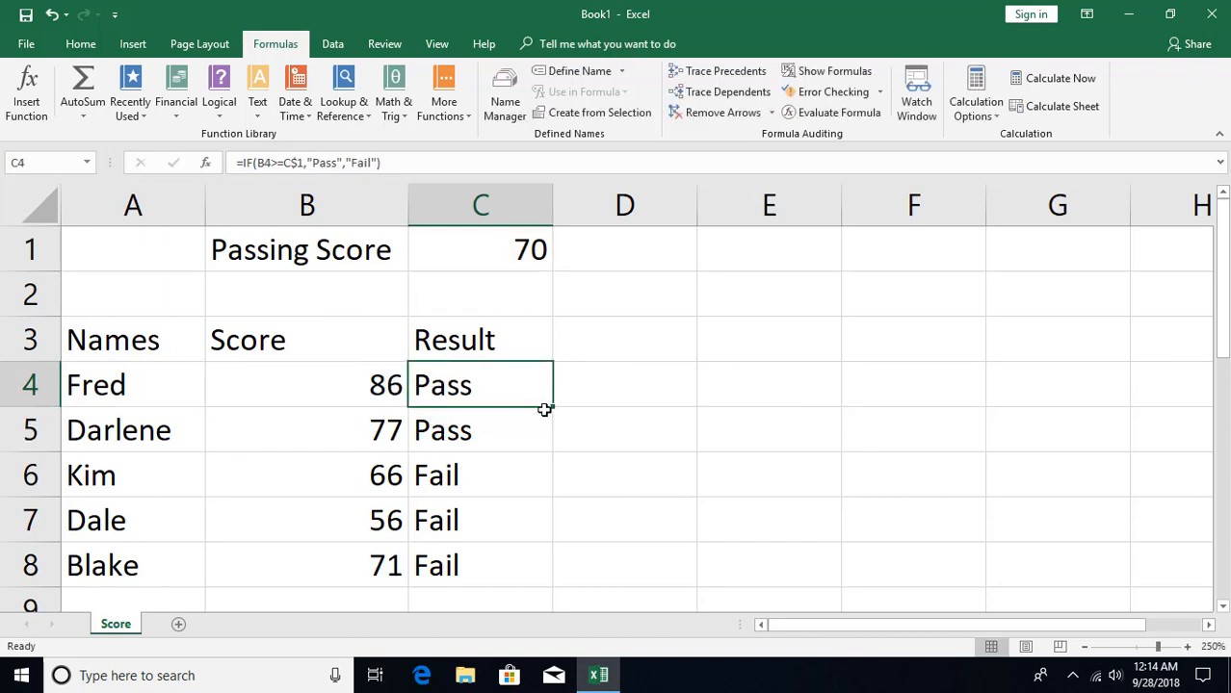
drag(554, 410, 500, 554)
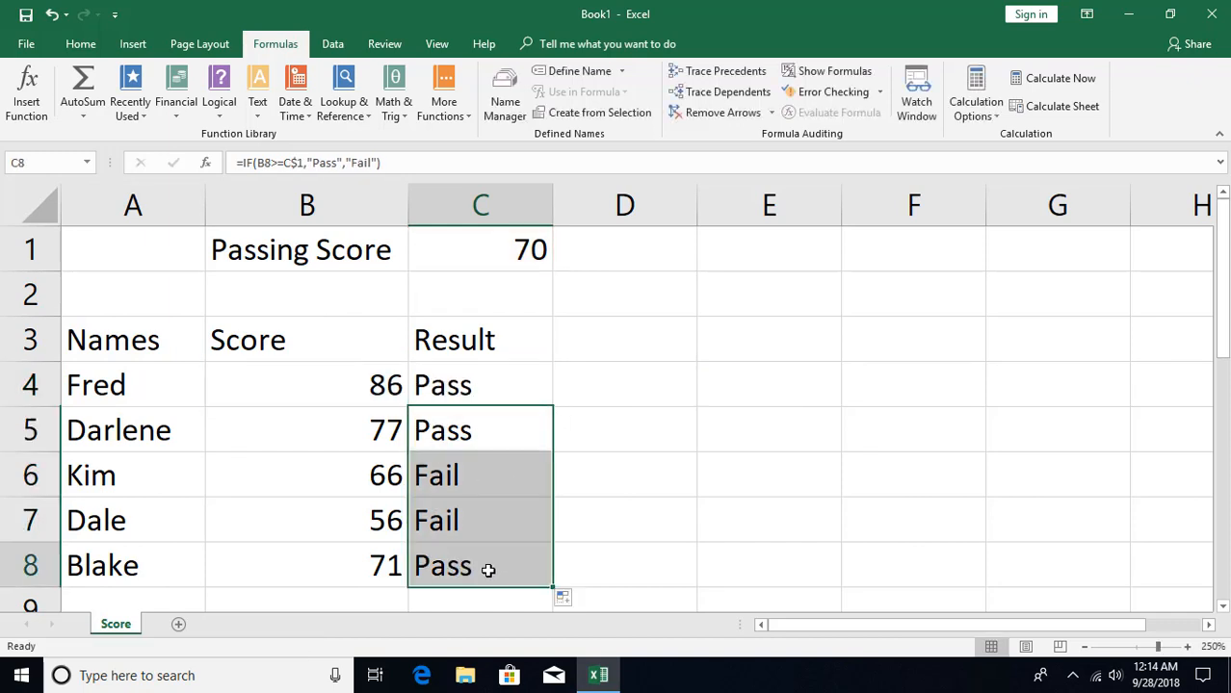
- Inspect the cell references used by the copied formulas in C8 and C7
double_click(489, 569)
key(Escape)
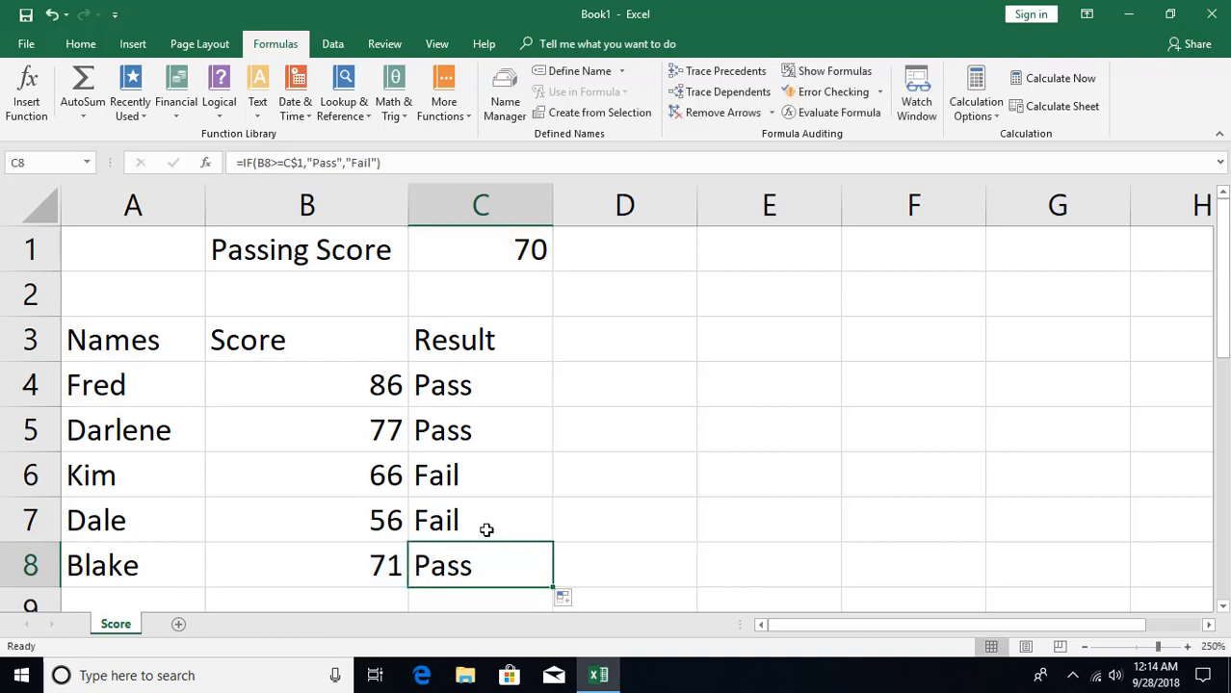
double_click(483, 525)
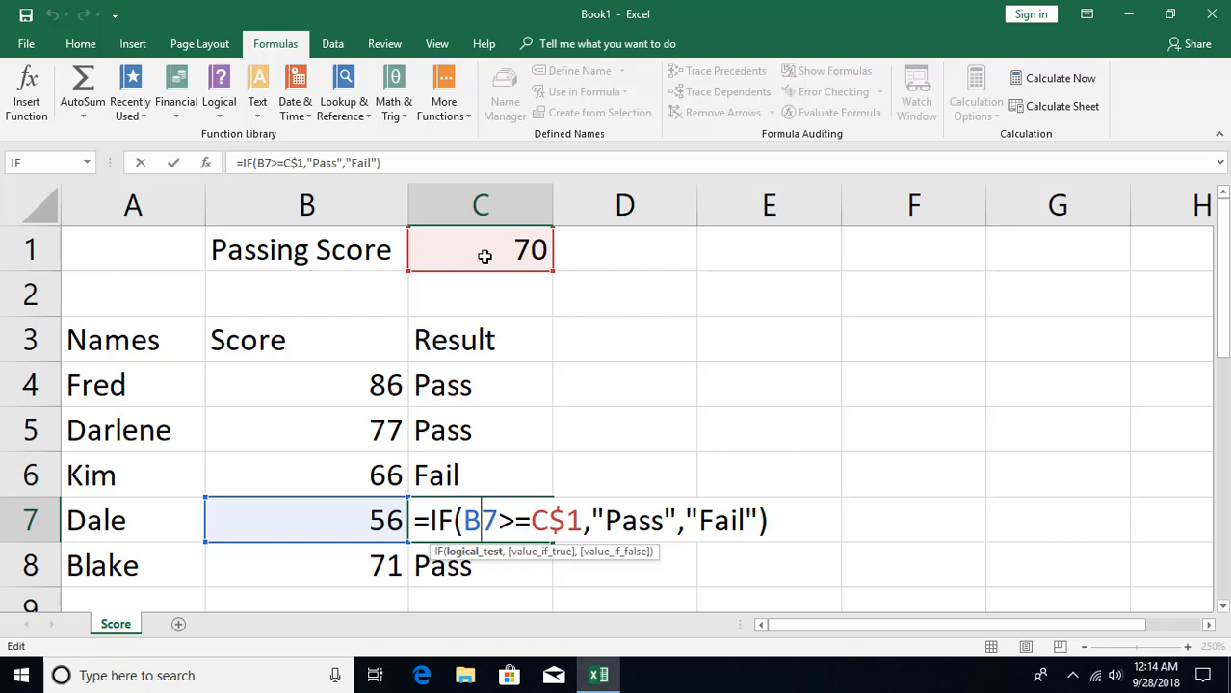
key(Escape)
click(501, 386)
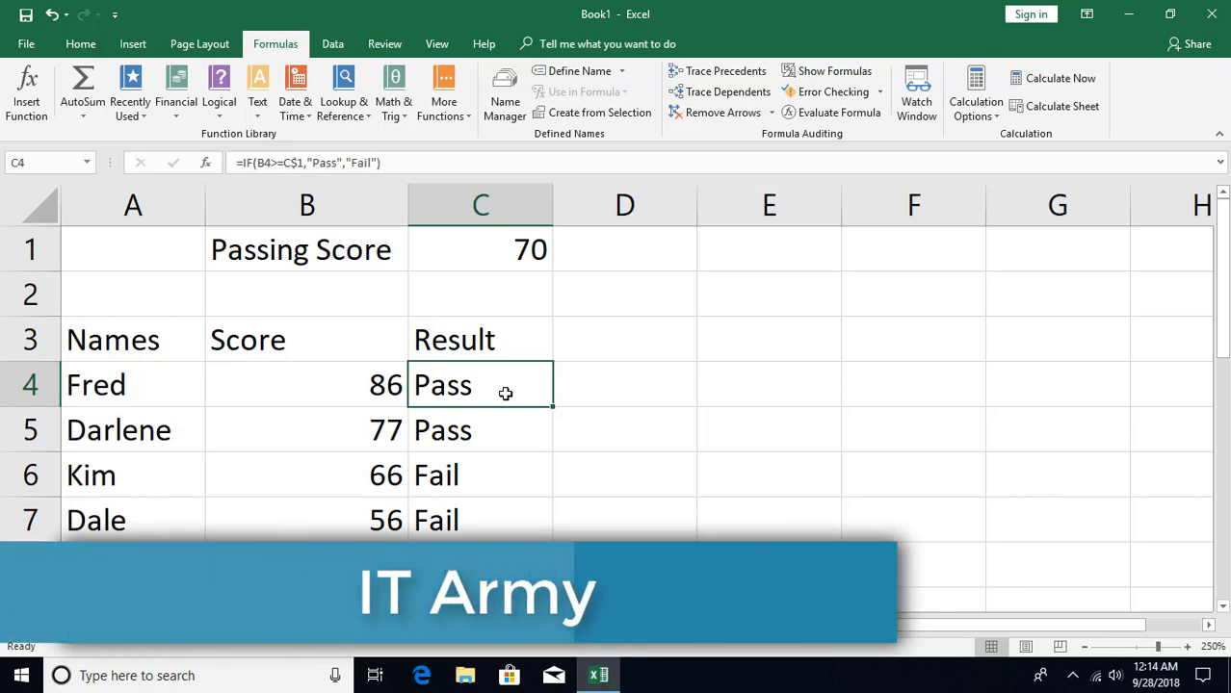
- Define the name Passing_Score for cell C1 with workbook scope
click(516, 248)
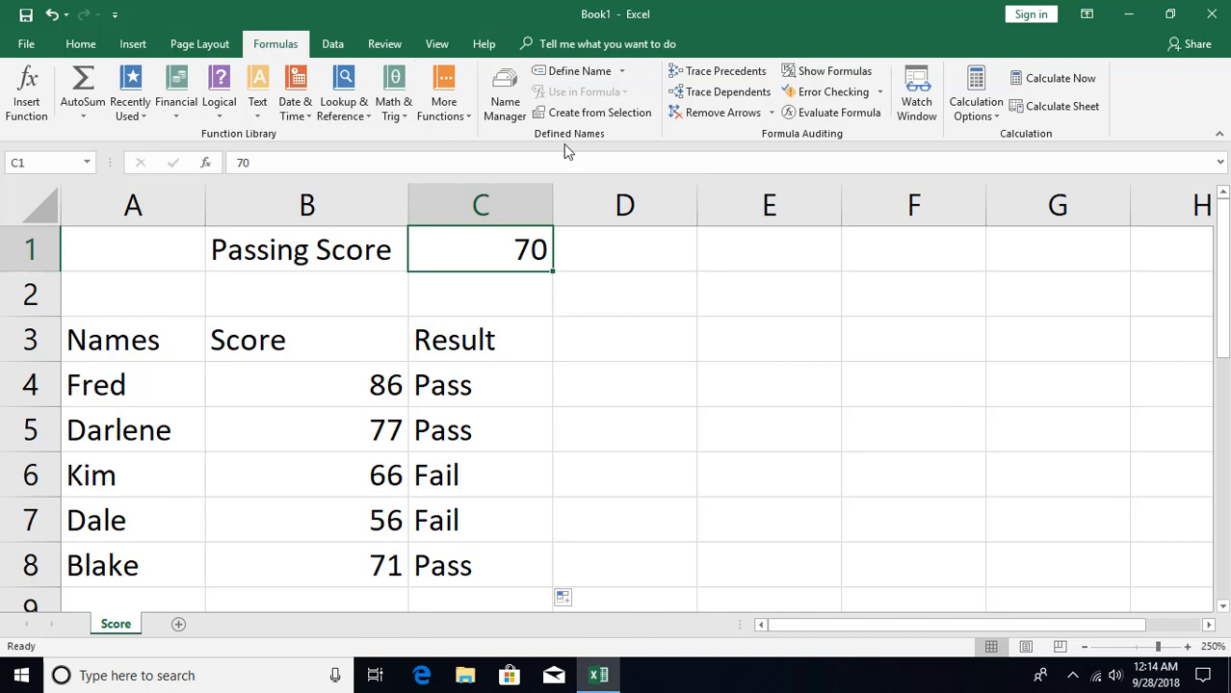
click(576, 72)
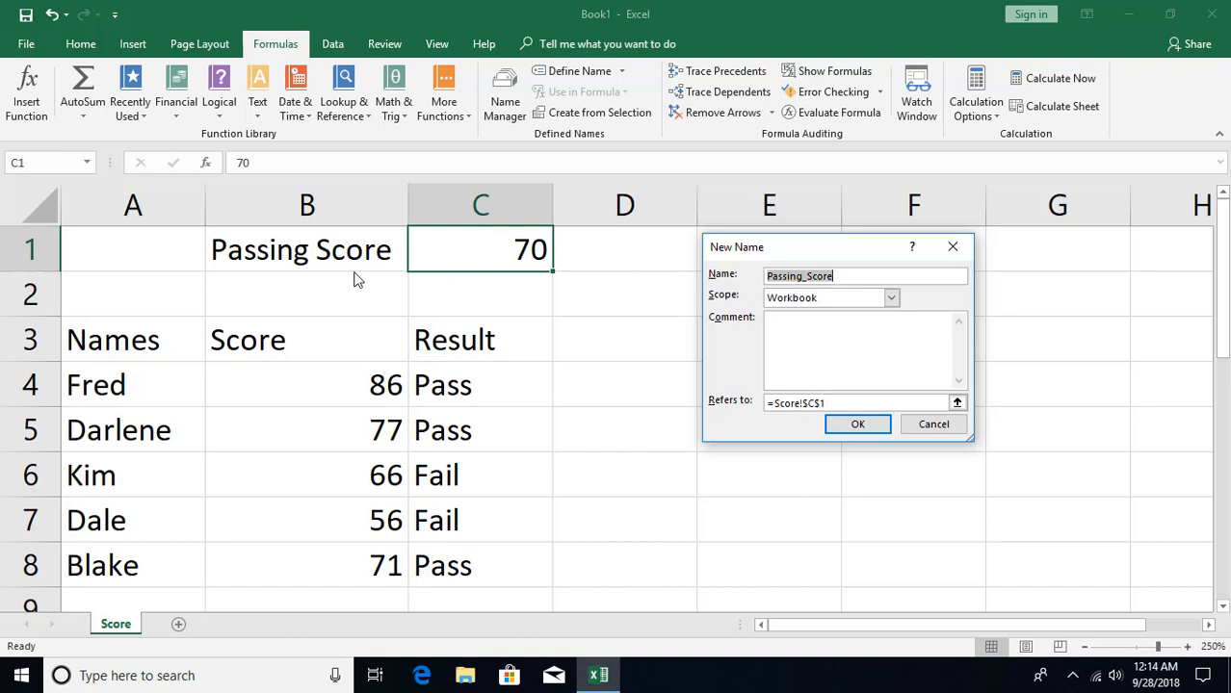
click(871, 424)
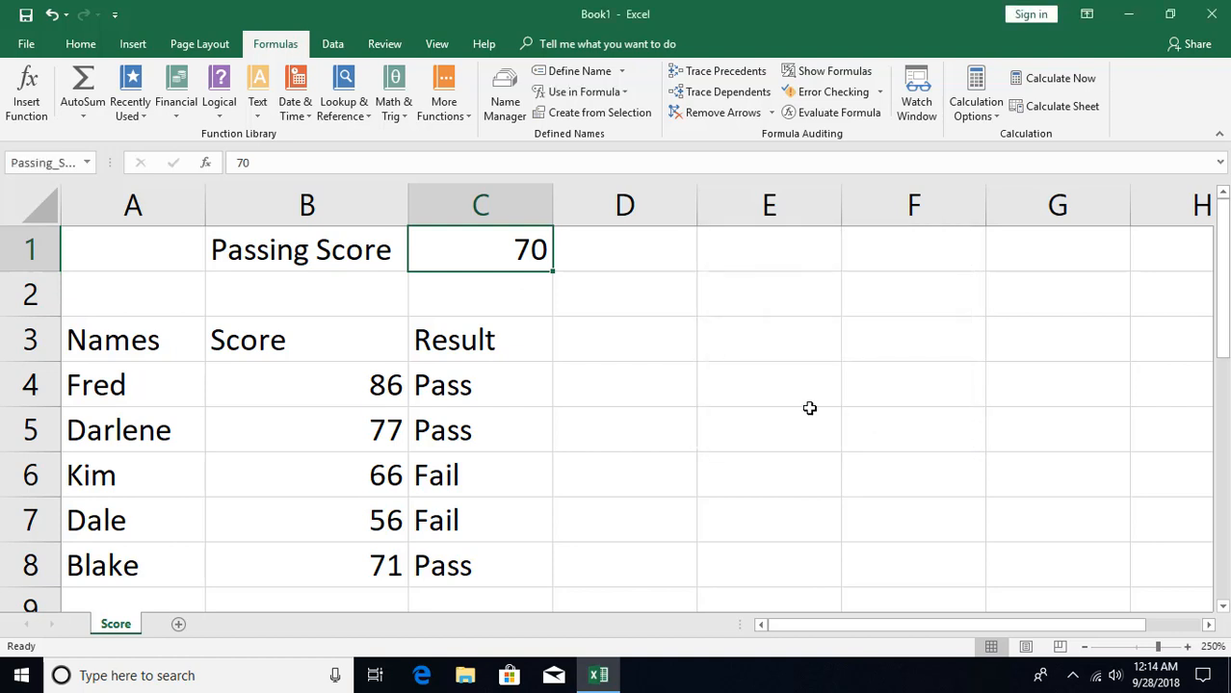
- Apply the name Passing_Score to the formulas in C4:C8
click(477, 387)
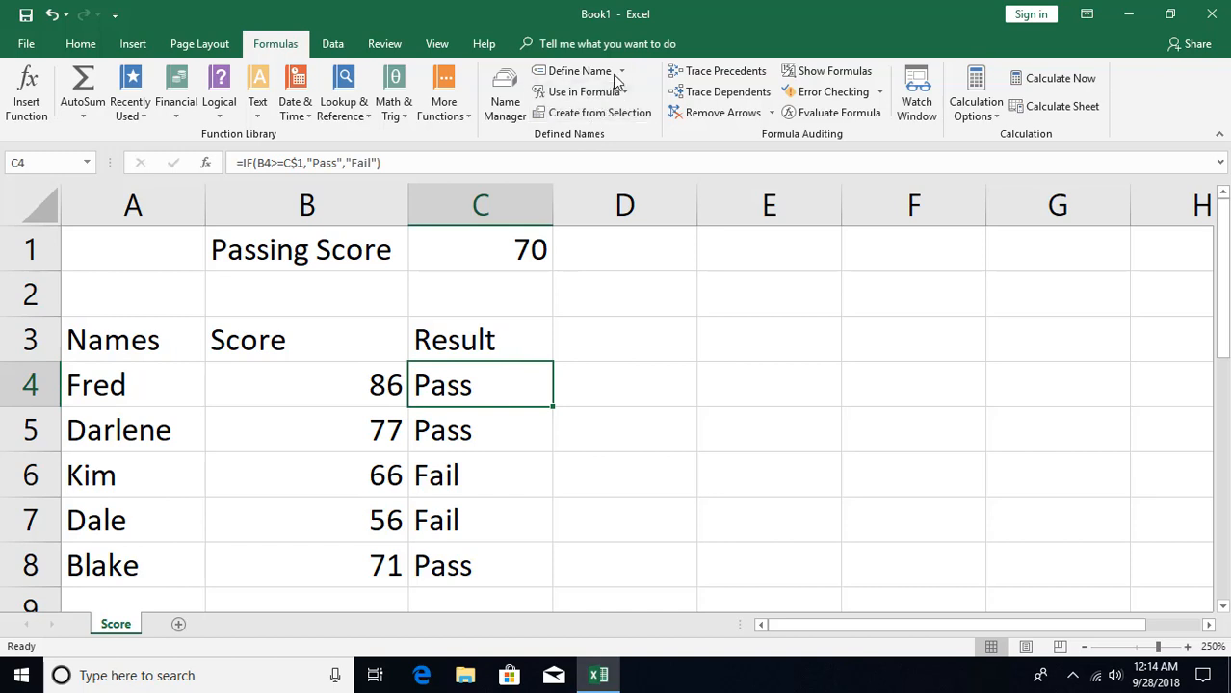
drag(467, 393, 473, 547)
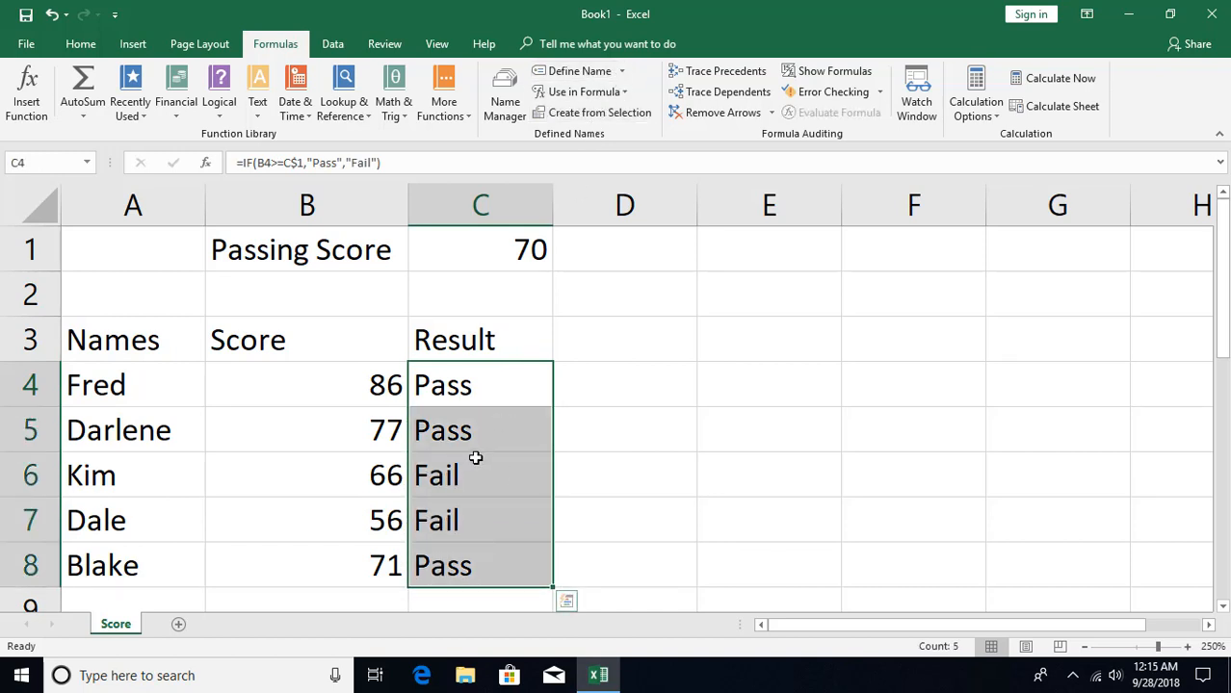
click(622, 72)
click(603, 116)
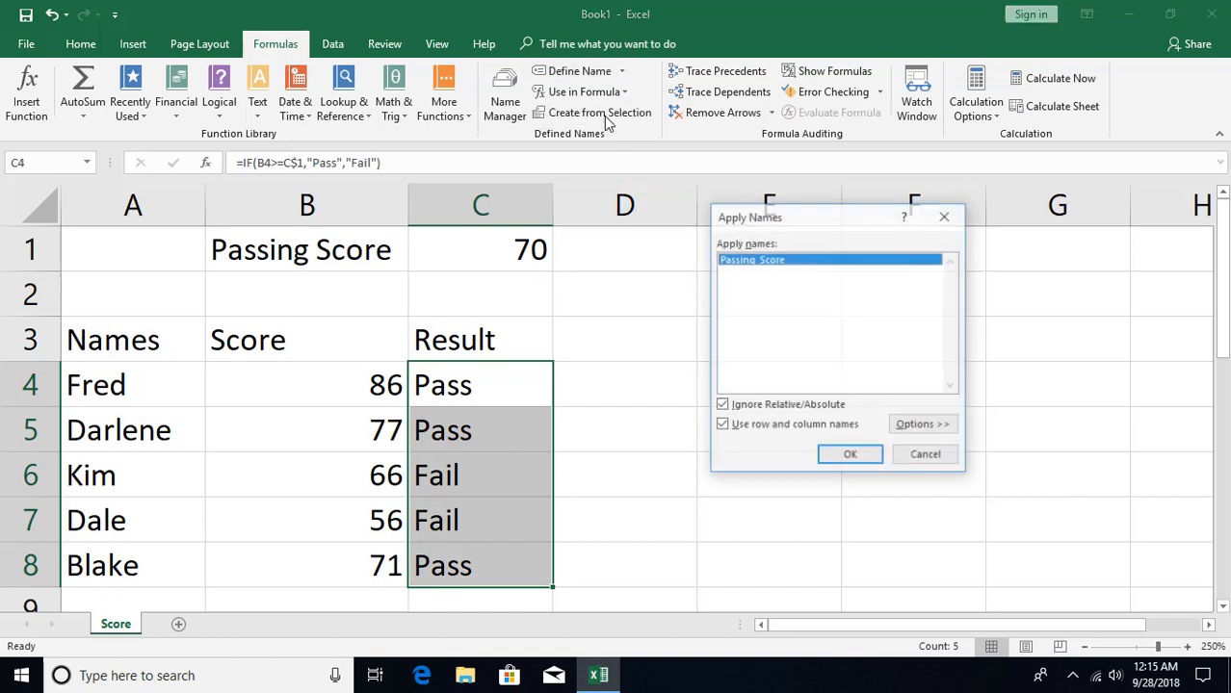
click(850, 456)
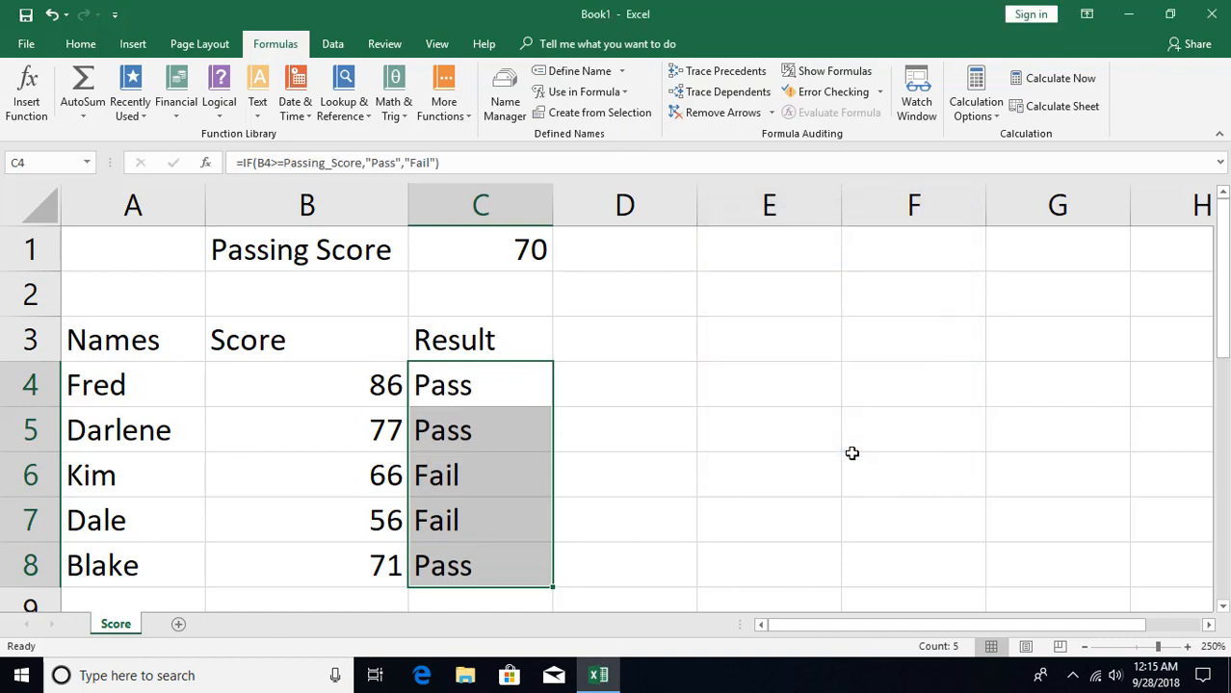
- Examine the formula in C4 for its reference to the passing score
click(492, 392)
double_click(492, 392)
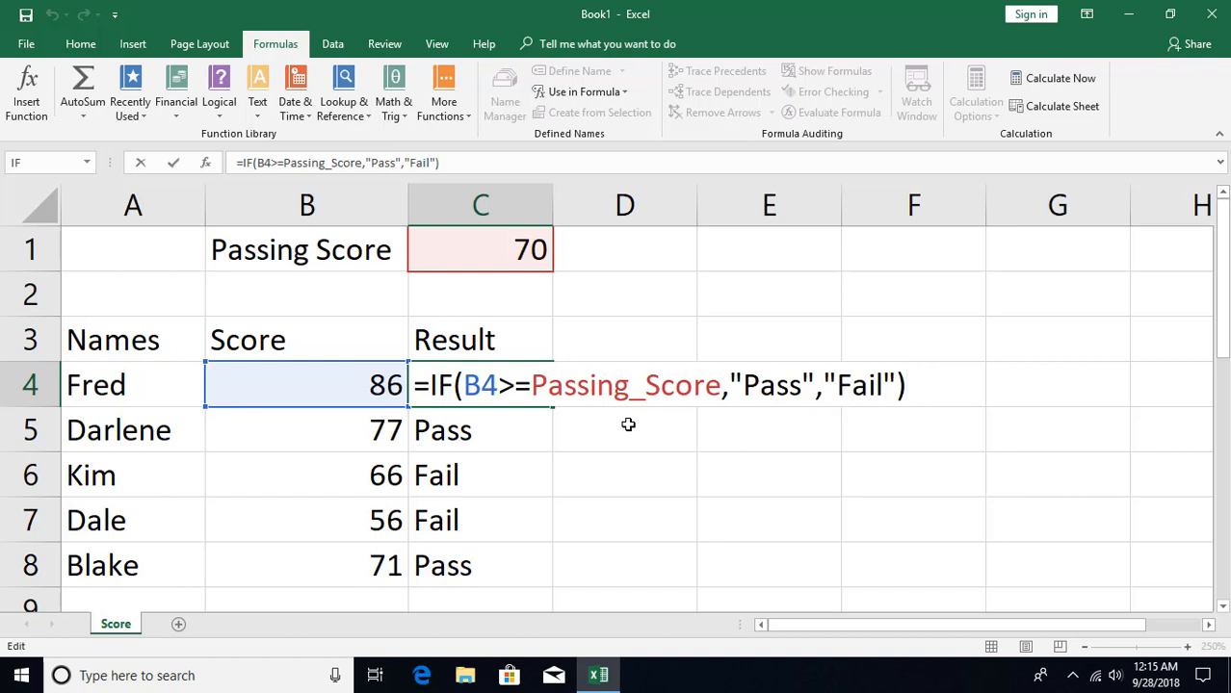
key(Return)
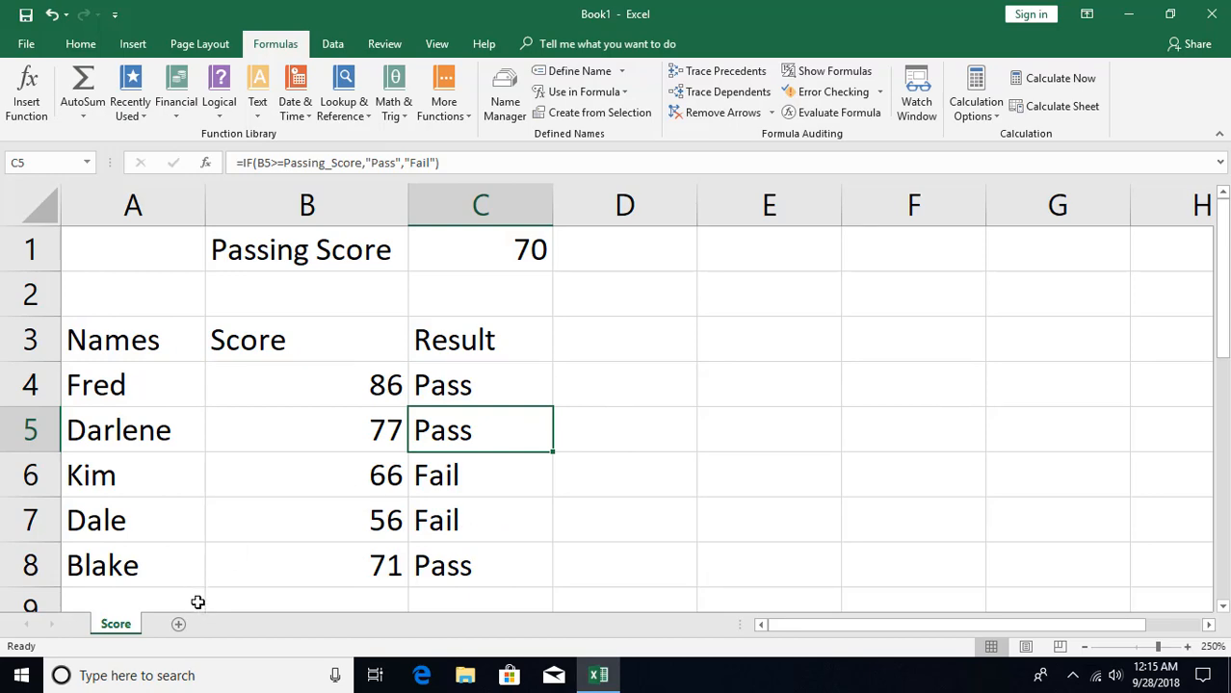
- On a new worksheet, enter the heading Region in A1 and East in A2, and fill the region series down to A5
click(180, 625)
scroll(194, 548, up, 5)
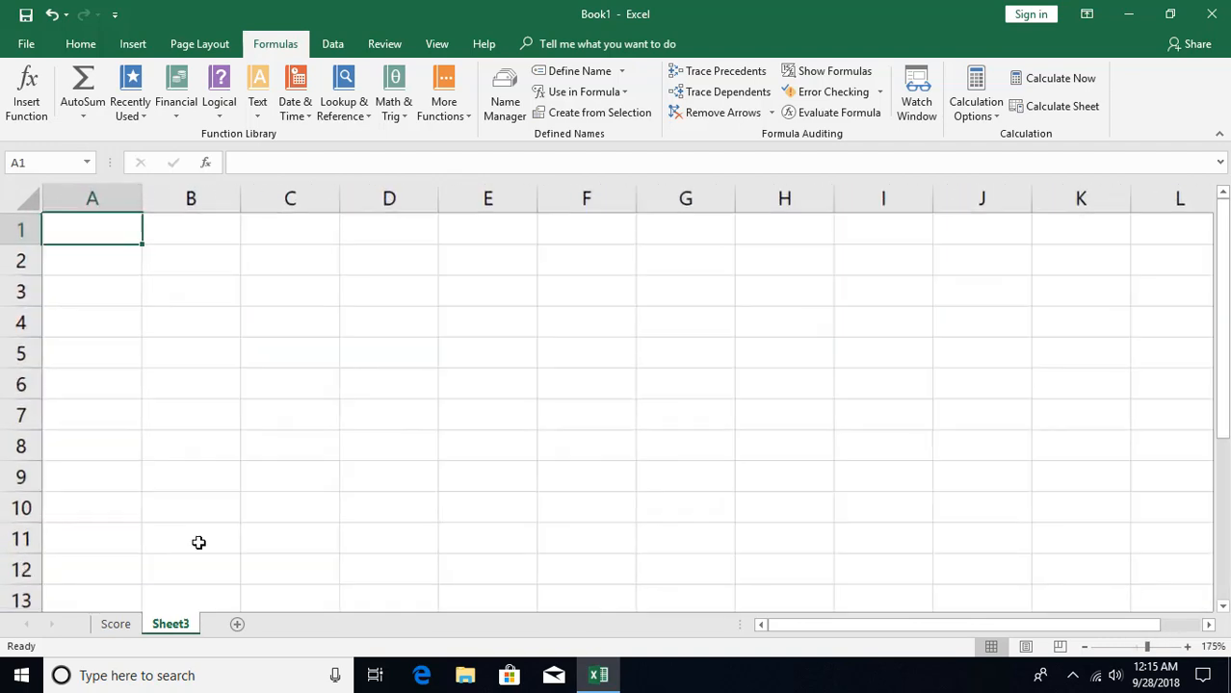
text(Region)
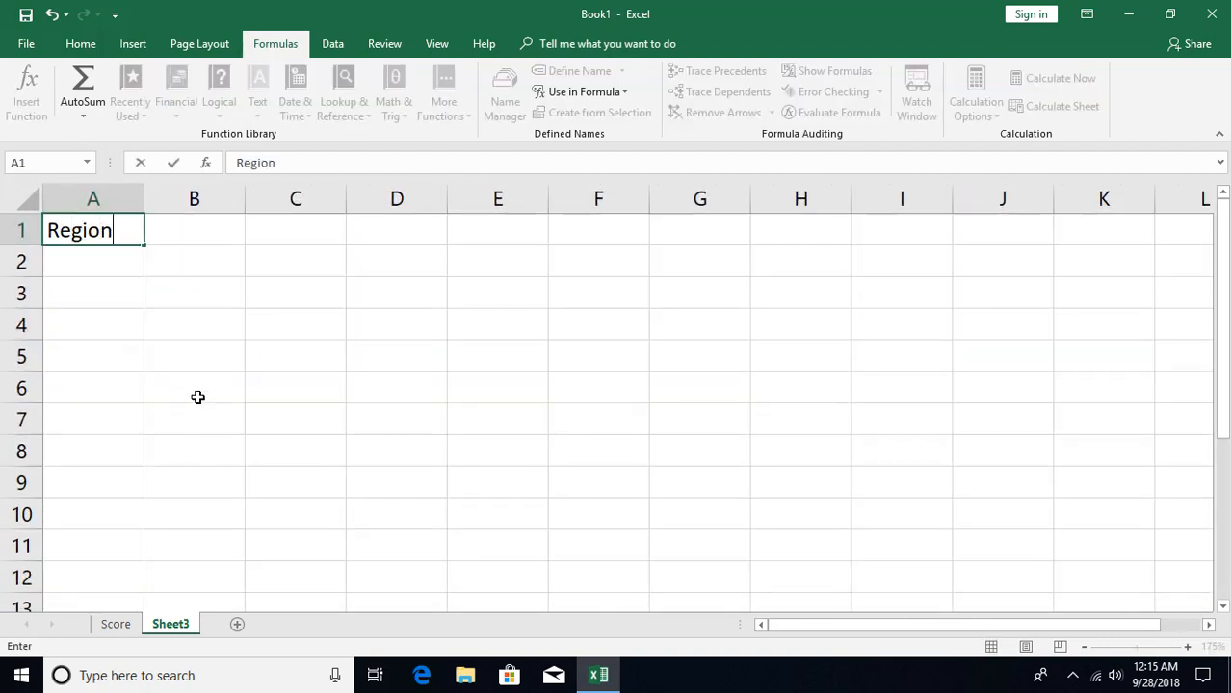
key(Return)
text(East)
key(Return)
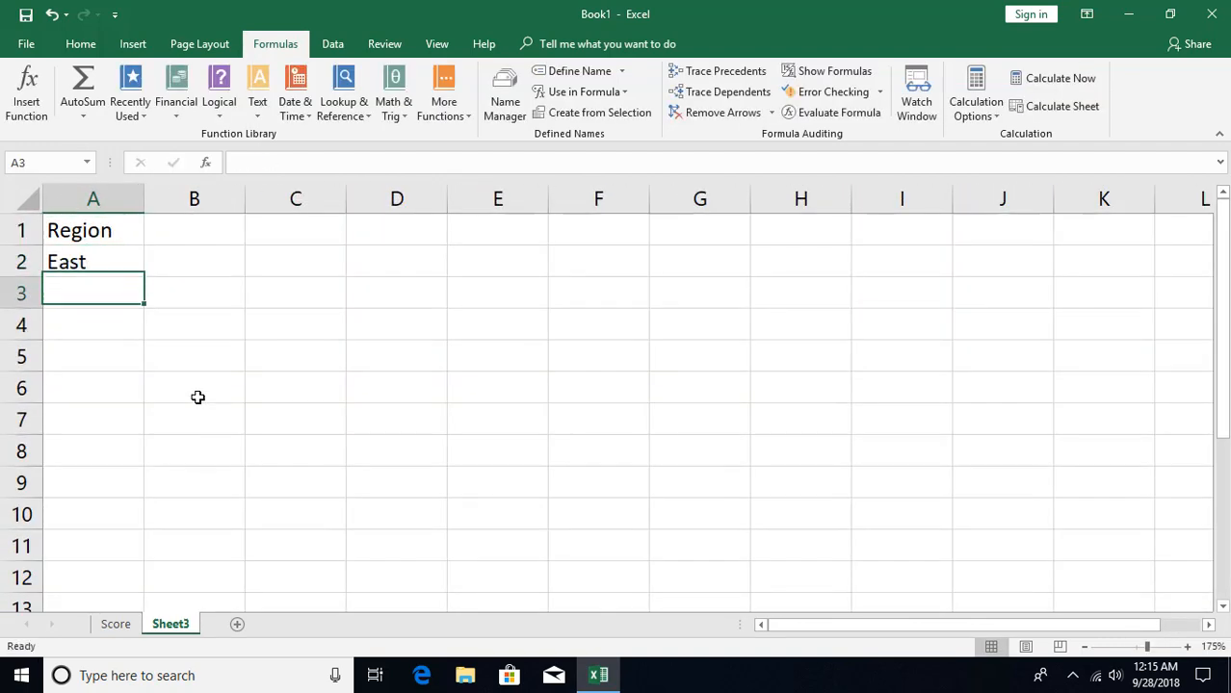
key(Up)
drag(145, 278, 143, 370)
- Enter Qtr 1 in B1 and fill the quarter headings across to E1
click(175, 232)
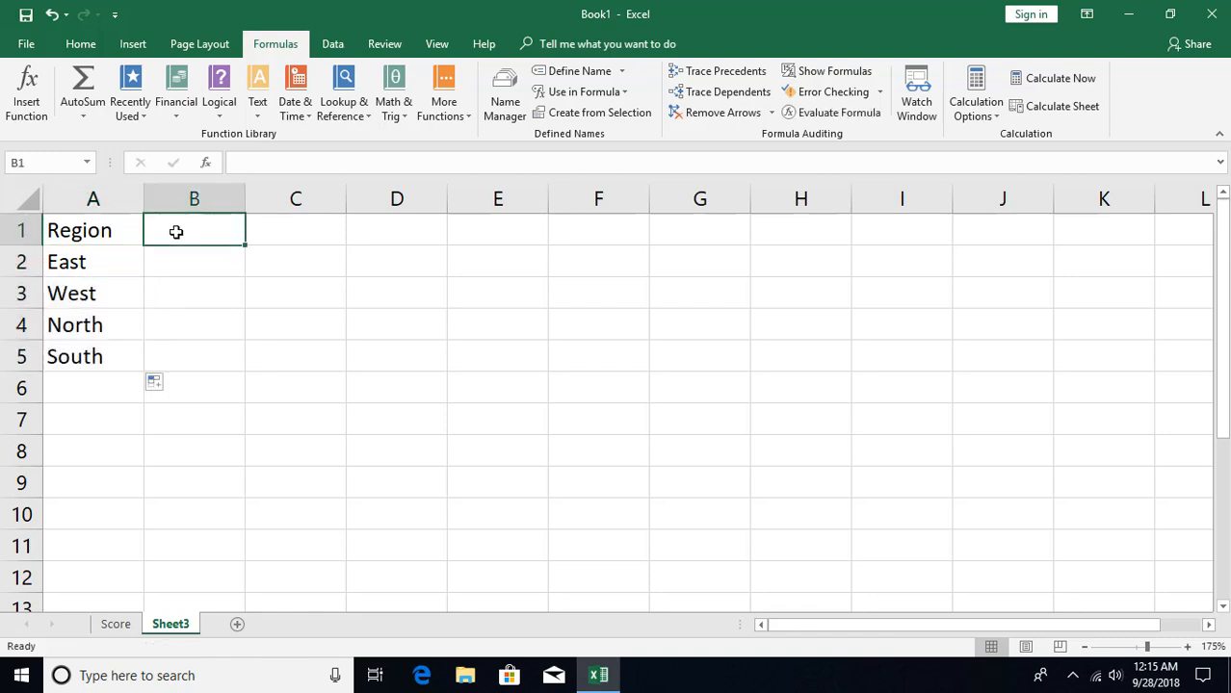
text(Q)
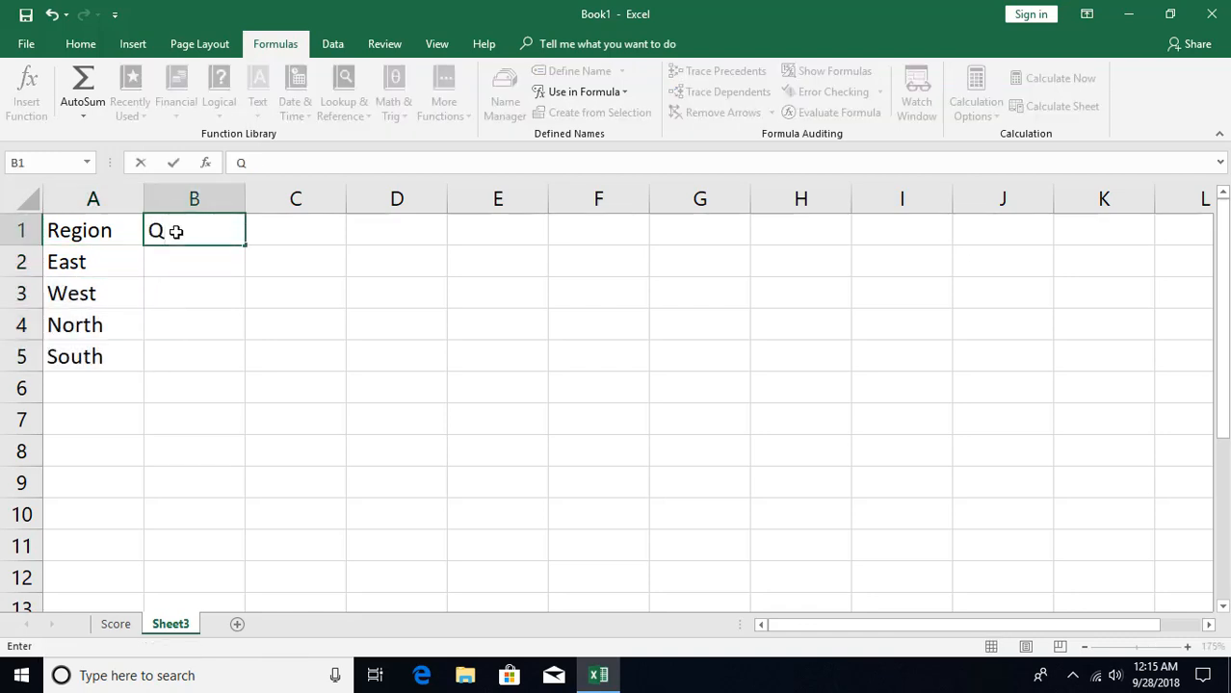
text(tr 1)
key(Return)
click(173, 231)
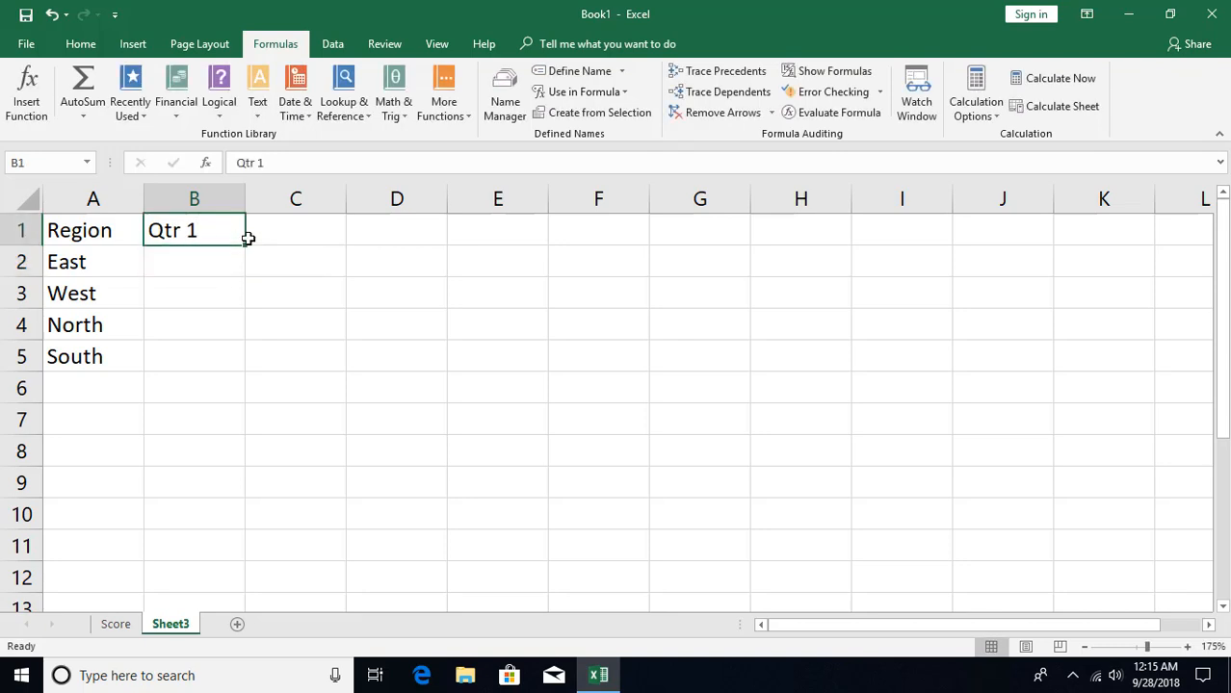
drag(244, 244, 496, 245)
- Fill B2:E5 with the formula =RANDBETWEEN(5000,10000) in a single entry
click(198, 264)
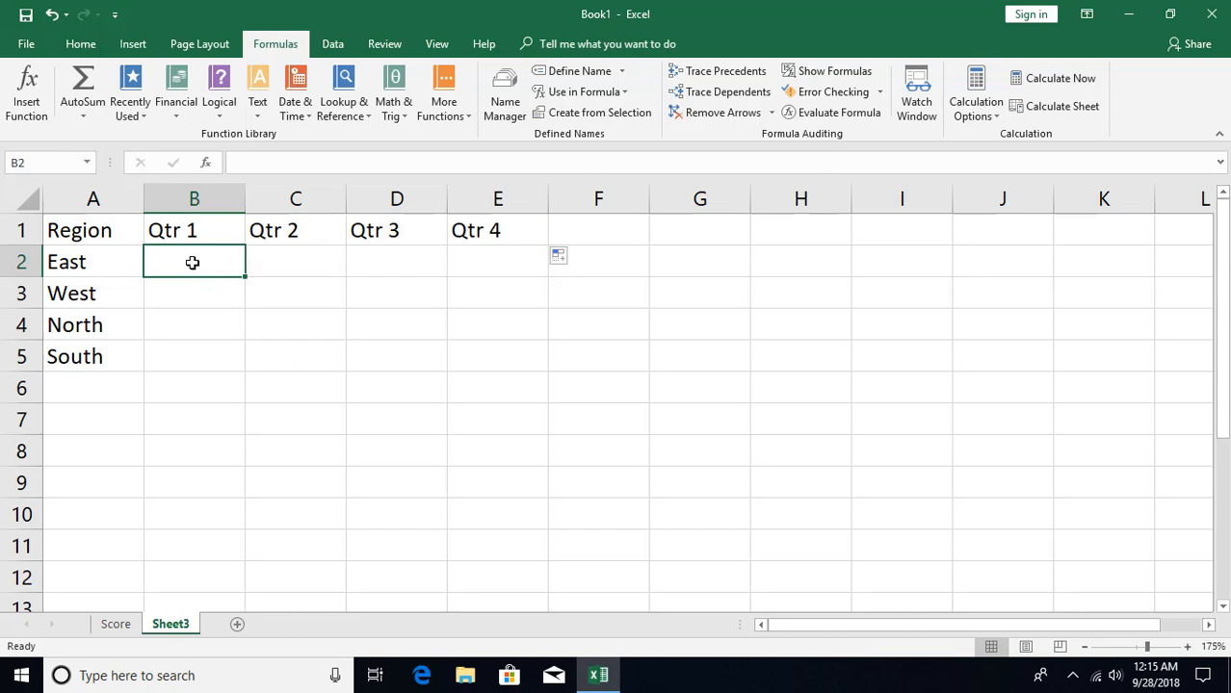
drag(192, 262, 448, 352)
text(=)
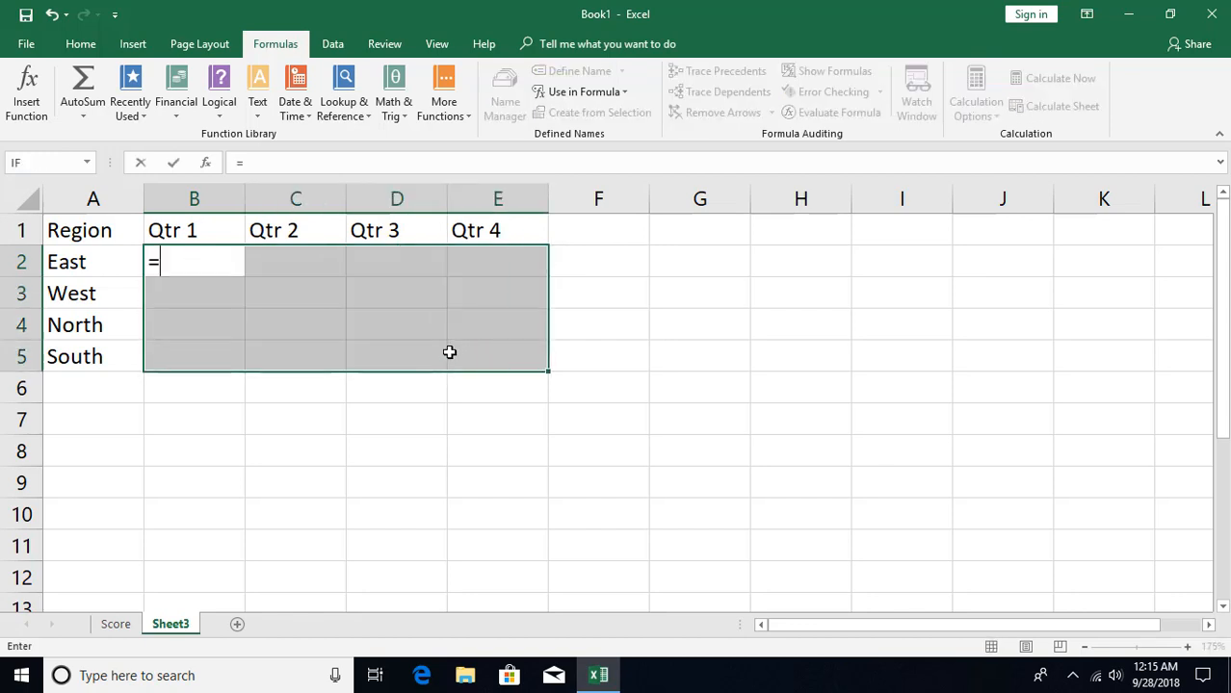
text(rand)
key(Down)
key(Tab)
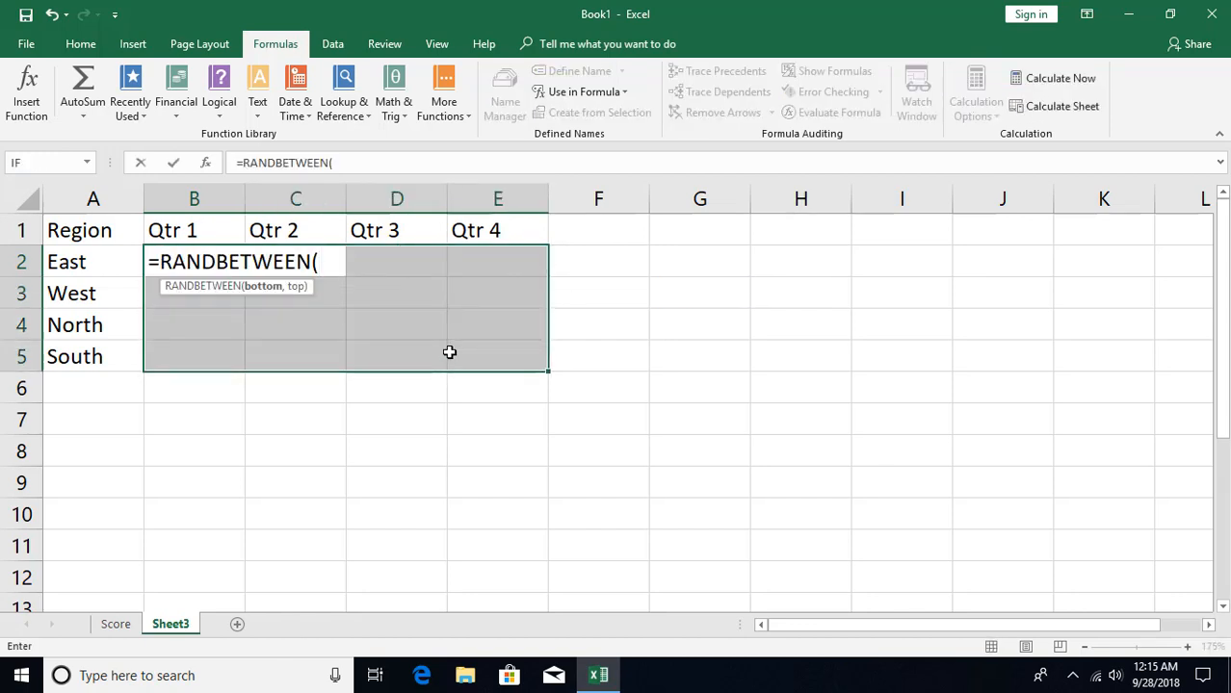
text(5000)
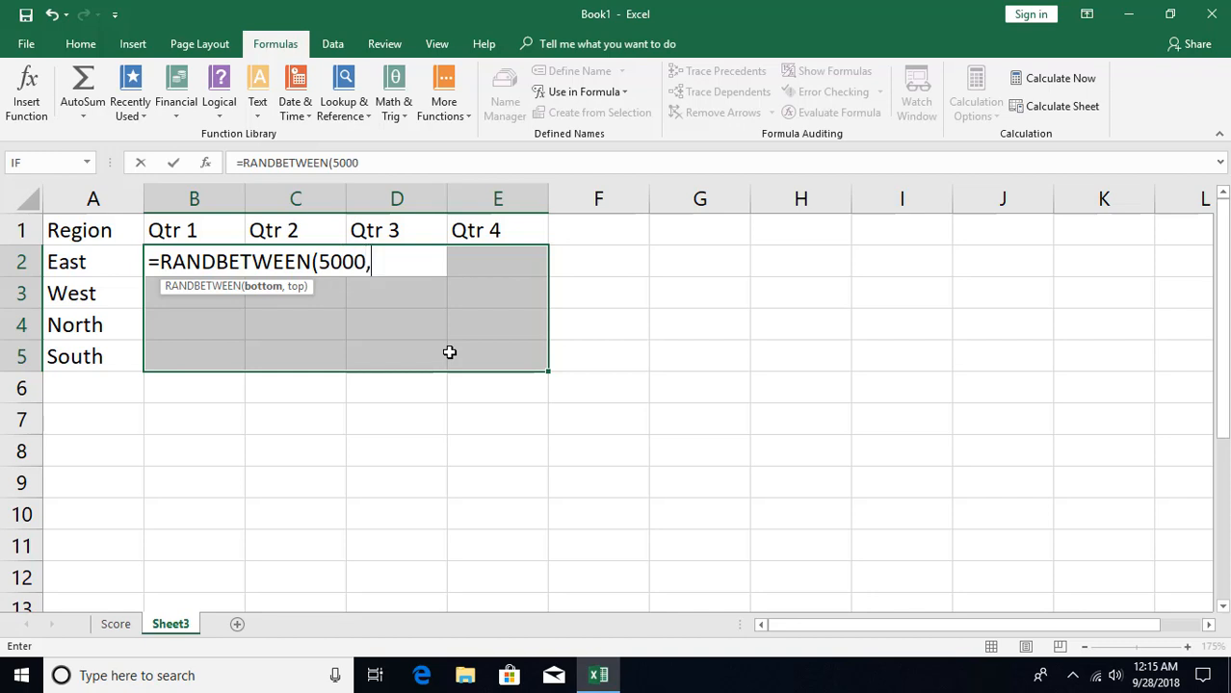
text(,10000)
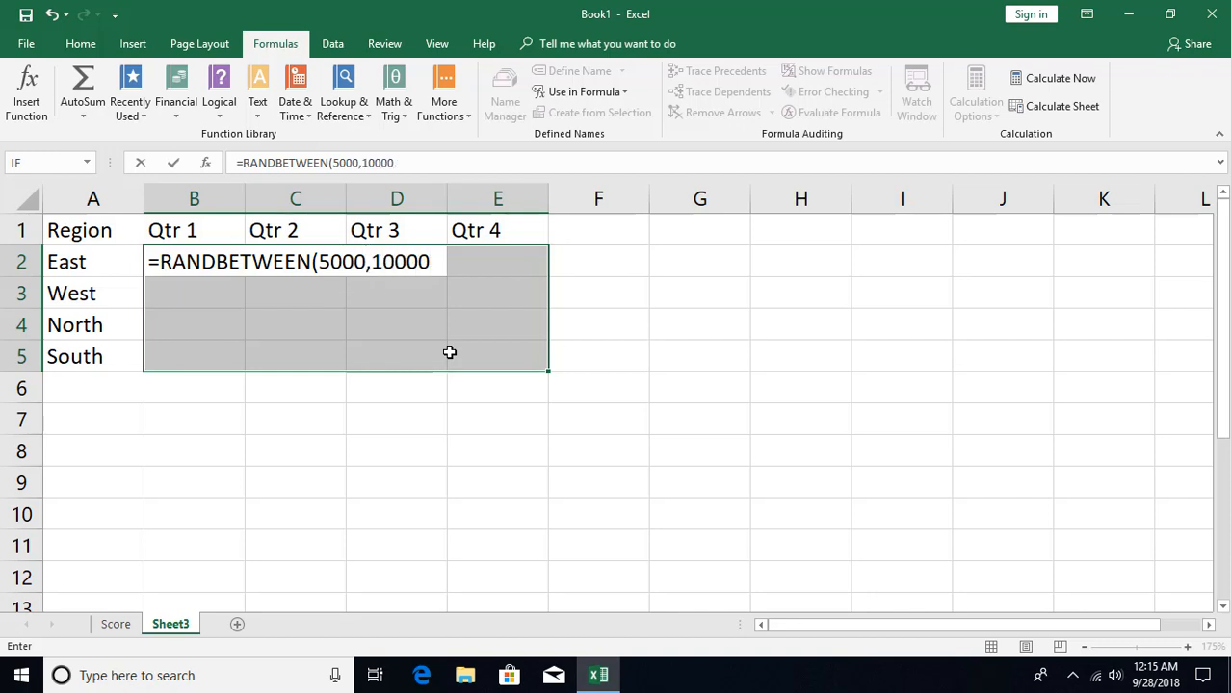
key(ctrl+Return)
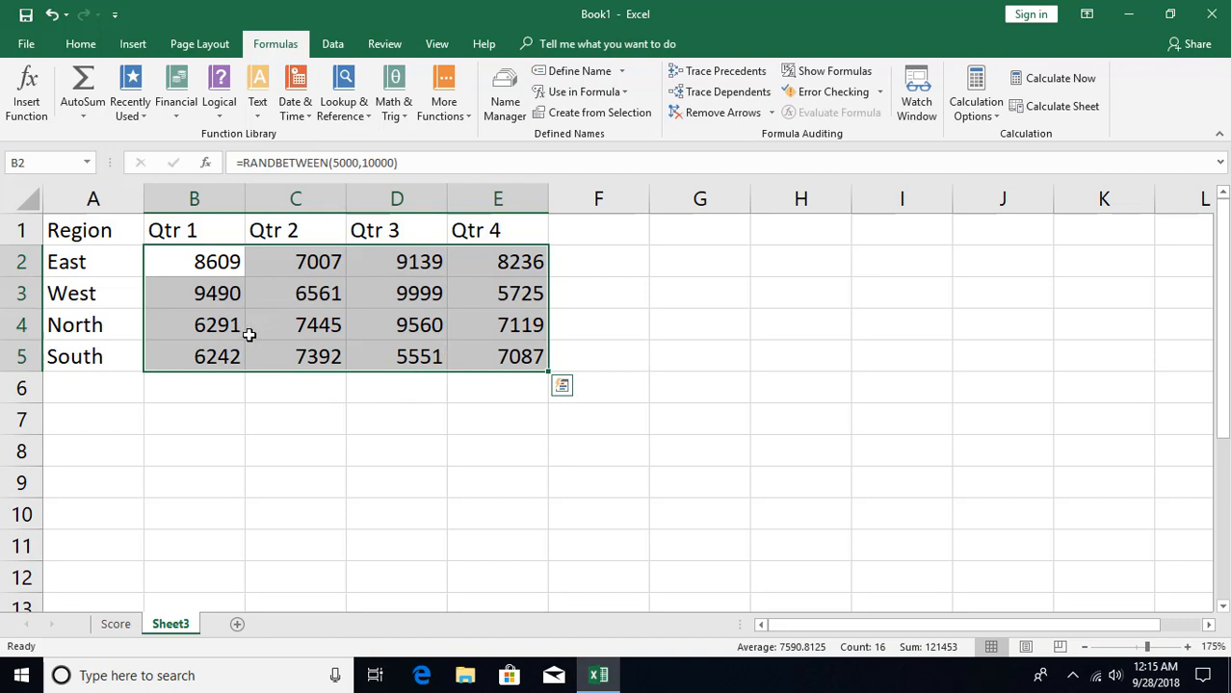
- Enter 234 in B7 and "se" in C8 to make the random numbers recalculate, and clear both cells
click(210, 430)
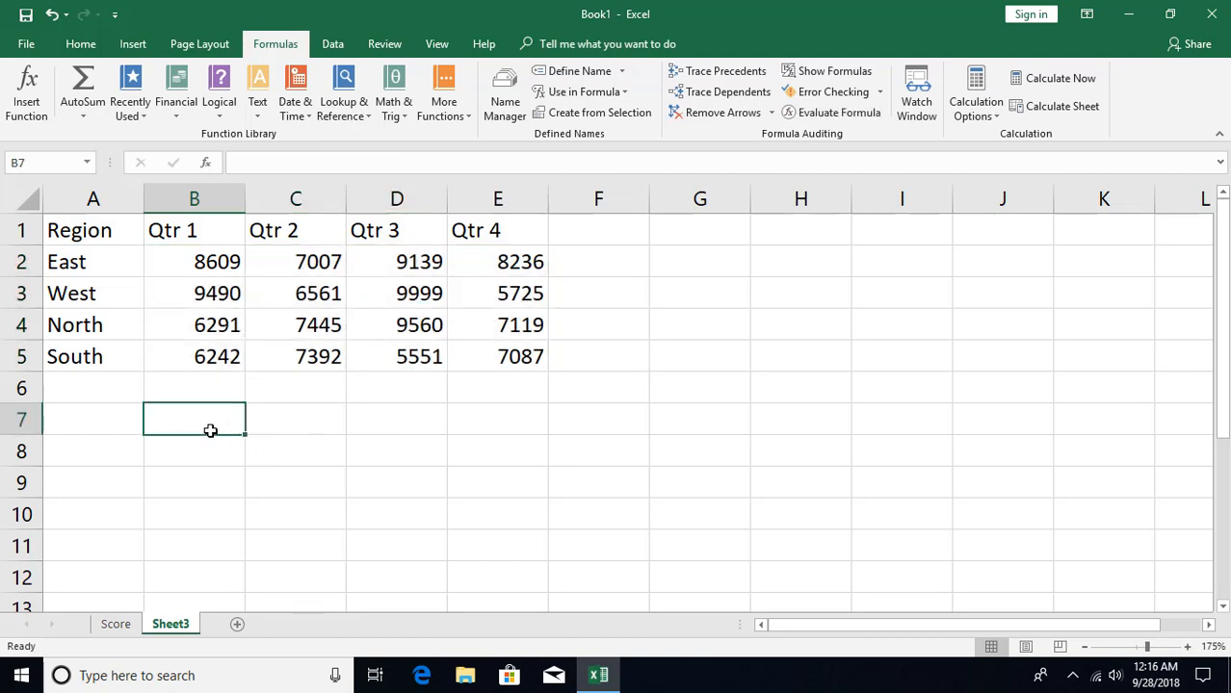
text(234)
key(Return)
key(Right)
text(se)
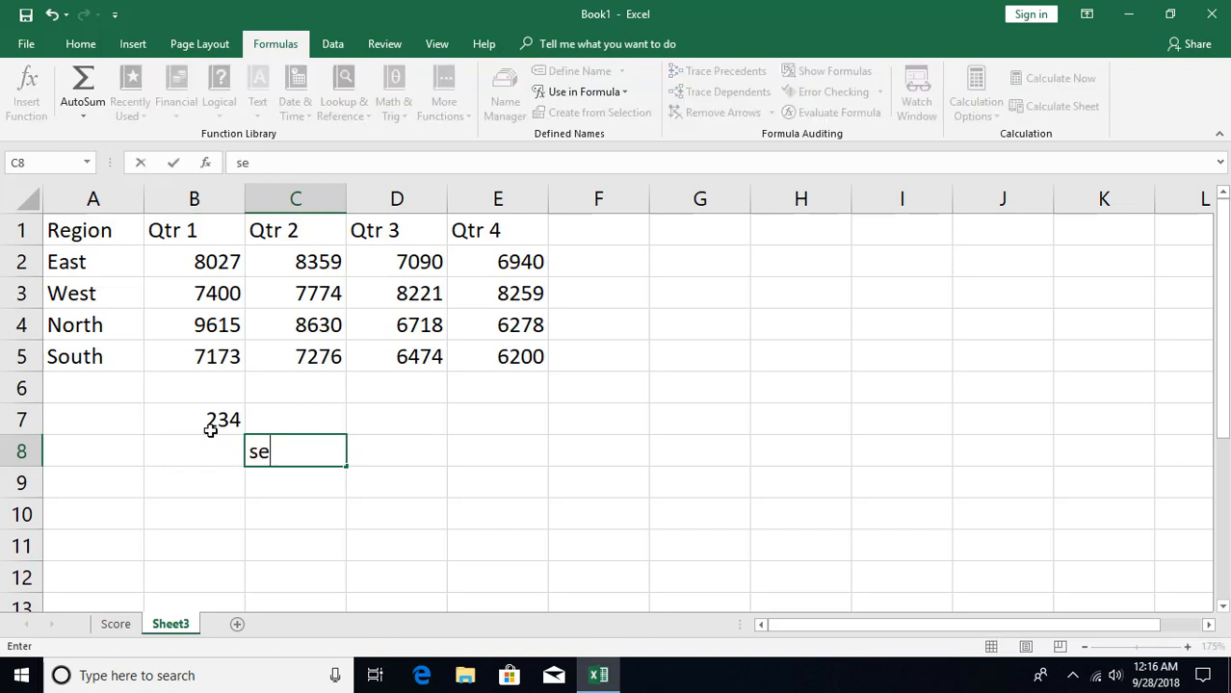
key(Up)
key(Left)
key(Delete)
key(Down)
key(Right)
key(Delete)
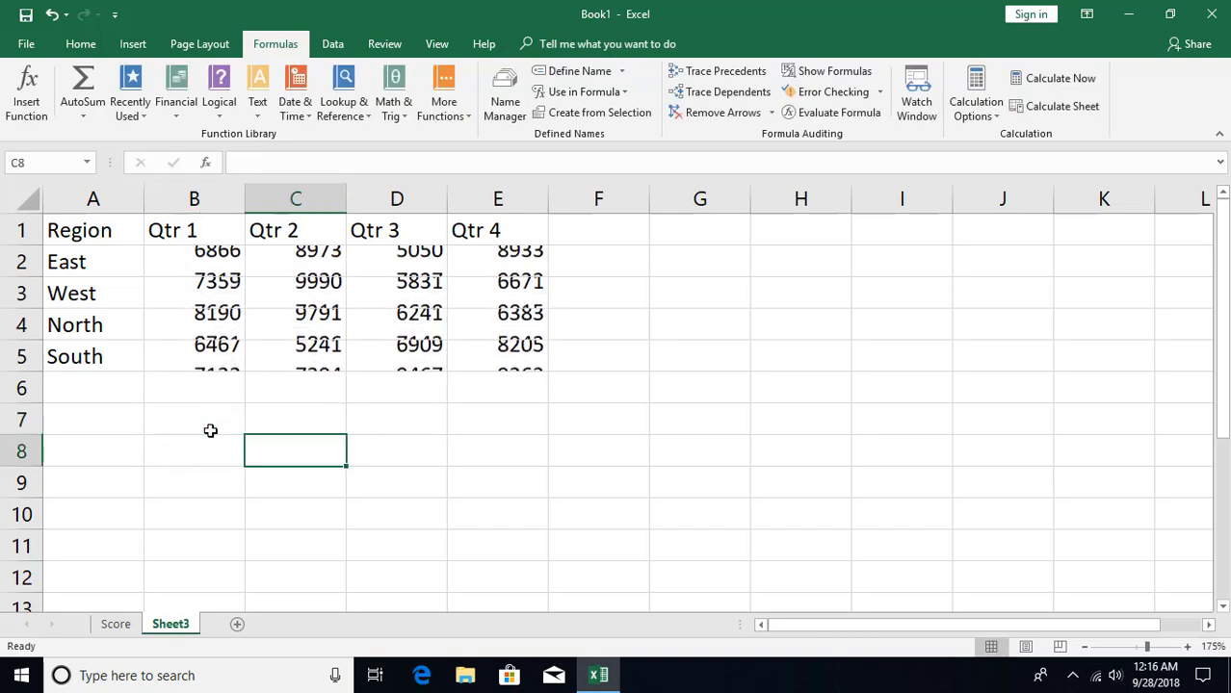
- Replace the RANDBETWEEN formulas in B2:E5 with their values by copying the range and using Paste Special with Values
key(Up)
key(Up)
key(Up)
key(Up)
key(Up)
key(Up)
key(Left)
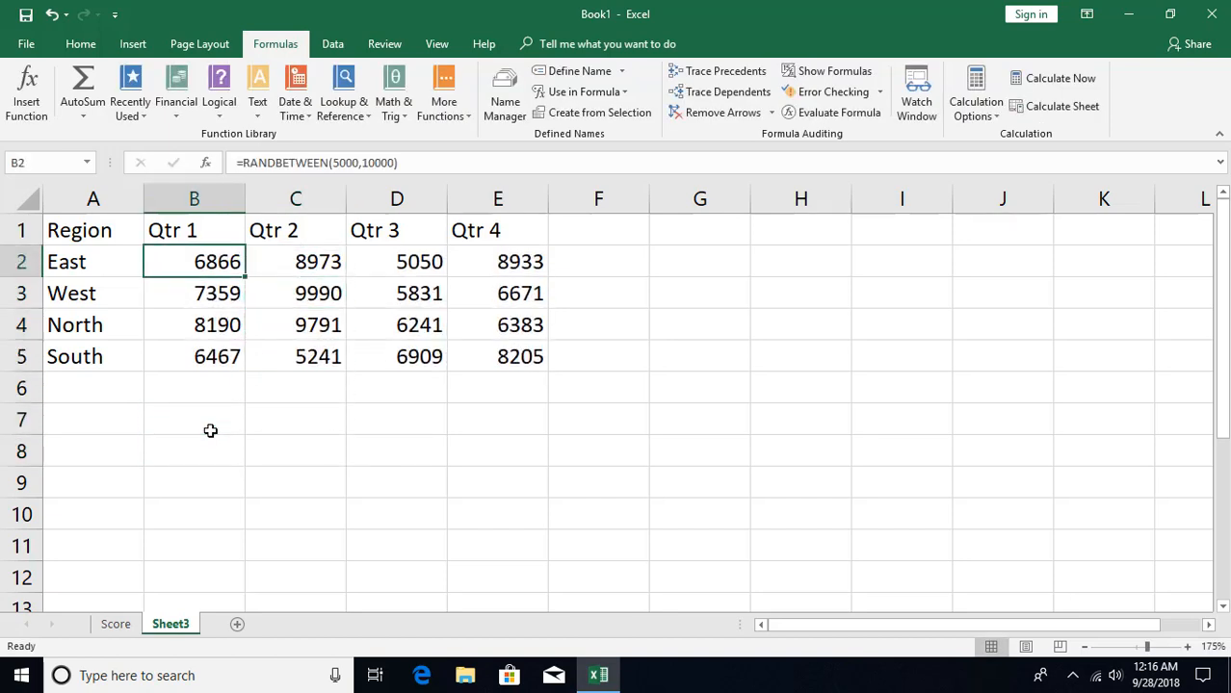
key(ctrl+shift+Down)
key(ctrl+shift+Right)
key(ctrl+c)
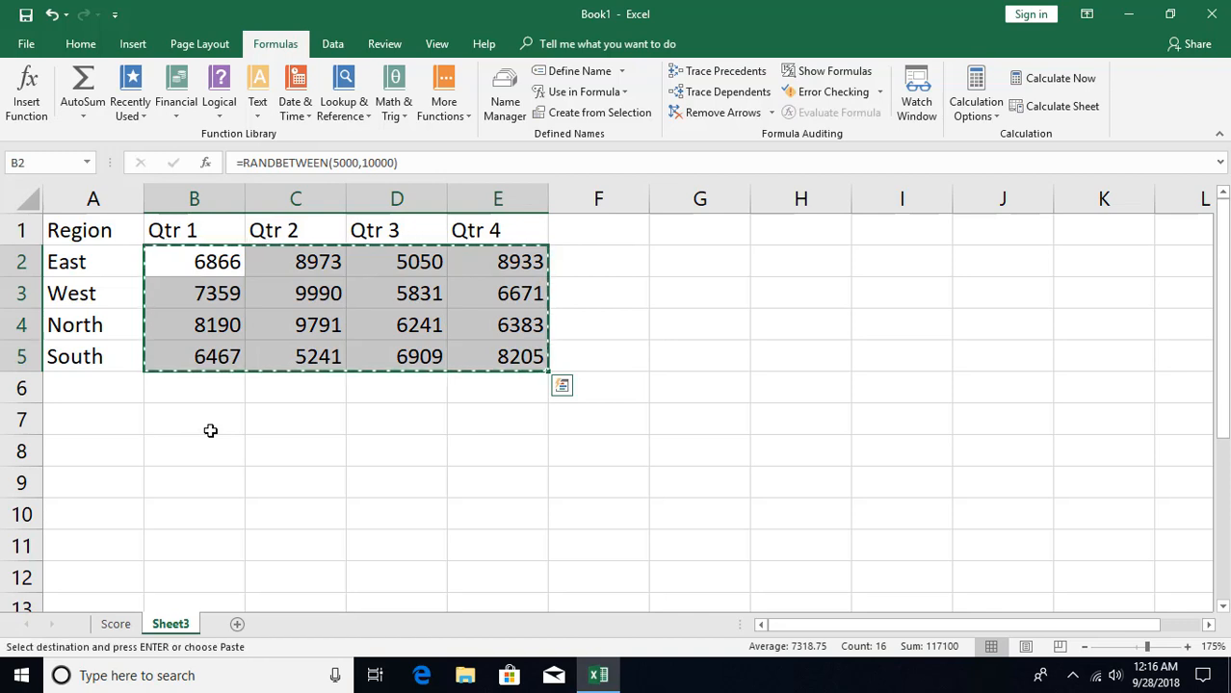
key(ctrl+alt+v)
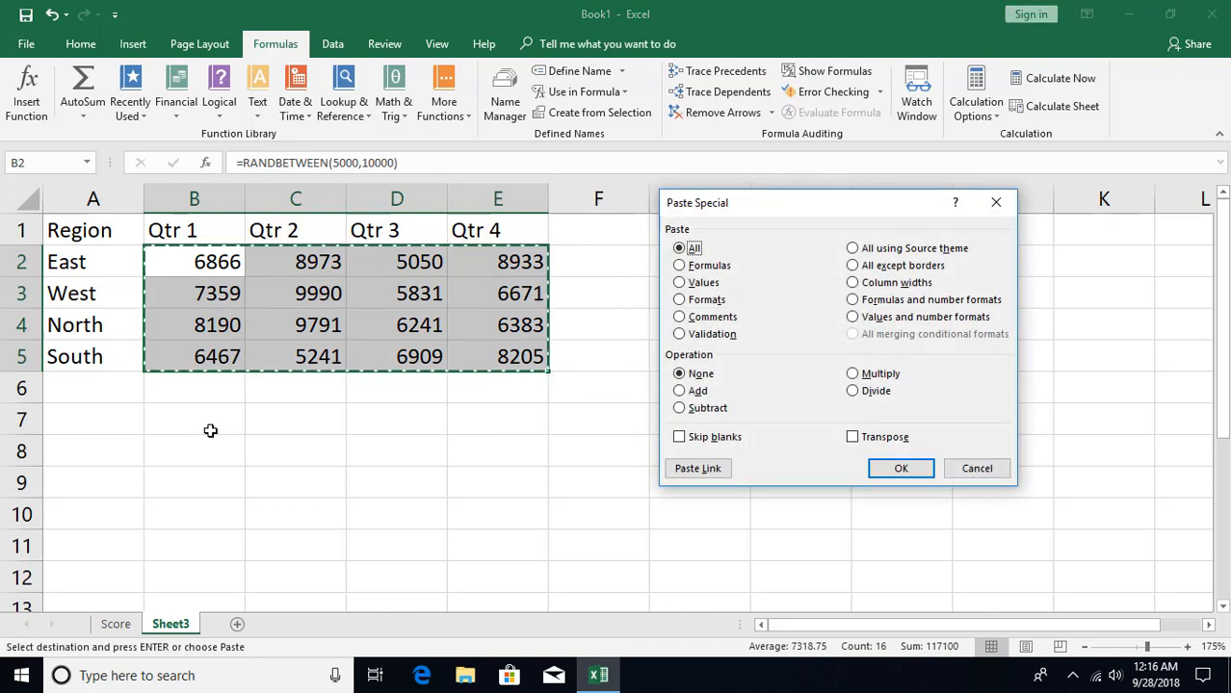
click(679, 283)
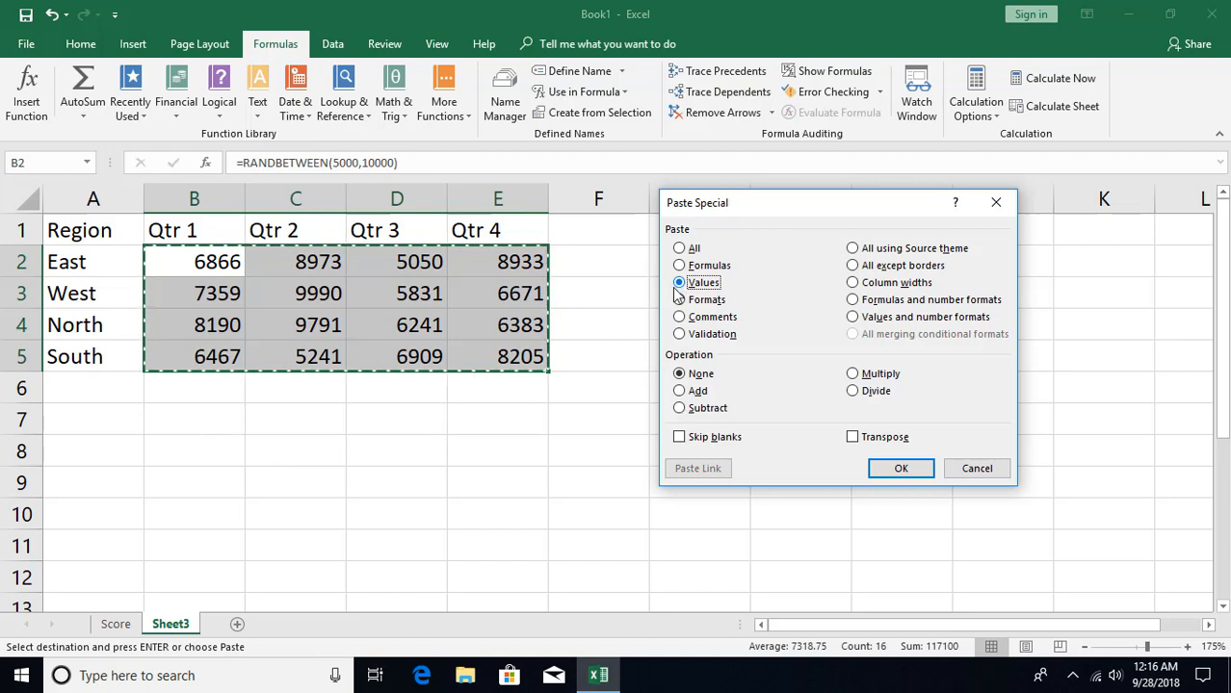
click(900, 471)
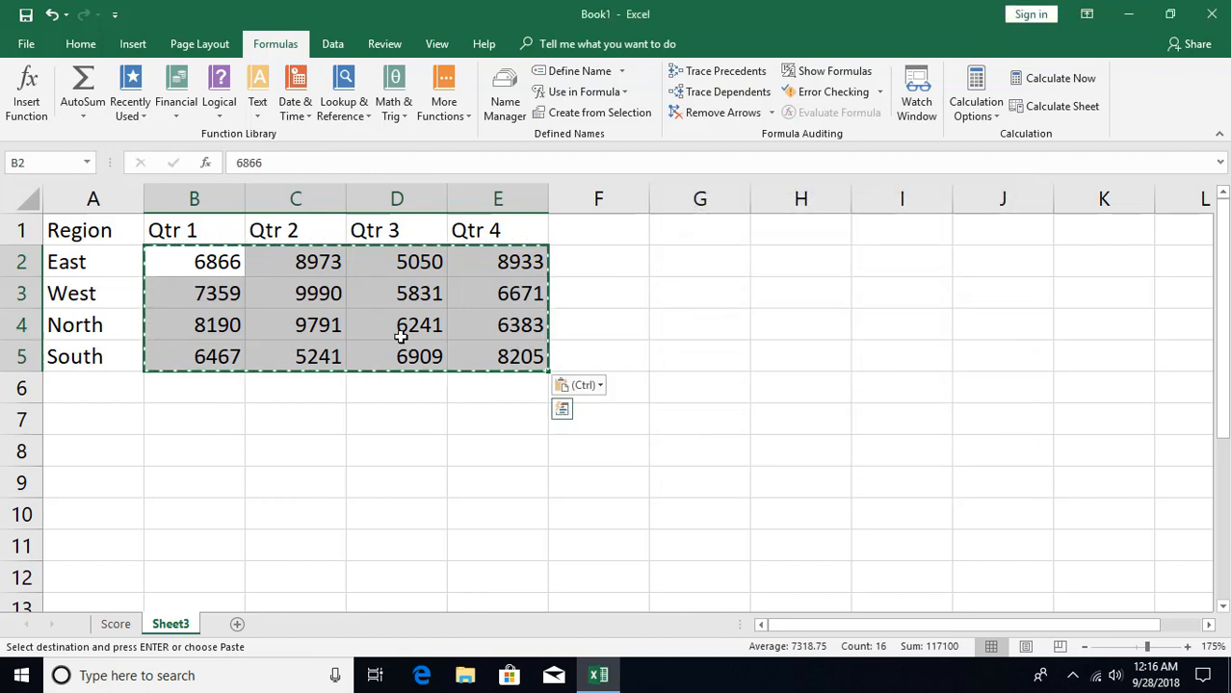
click(299, 359)
click(212, 282)
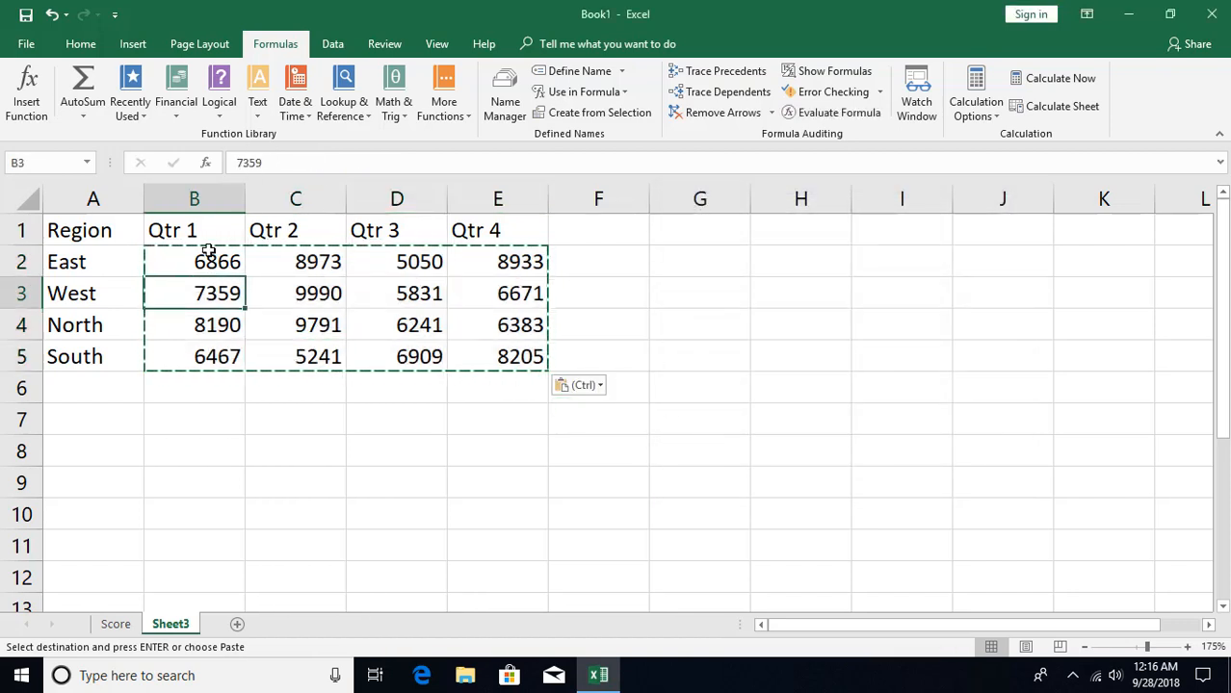
click(328, 326)
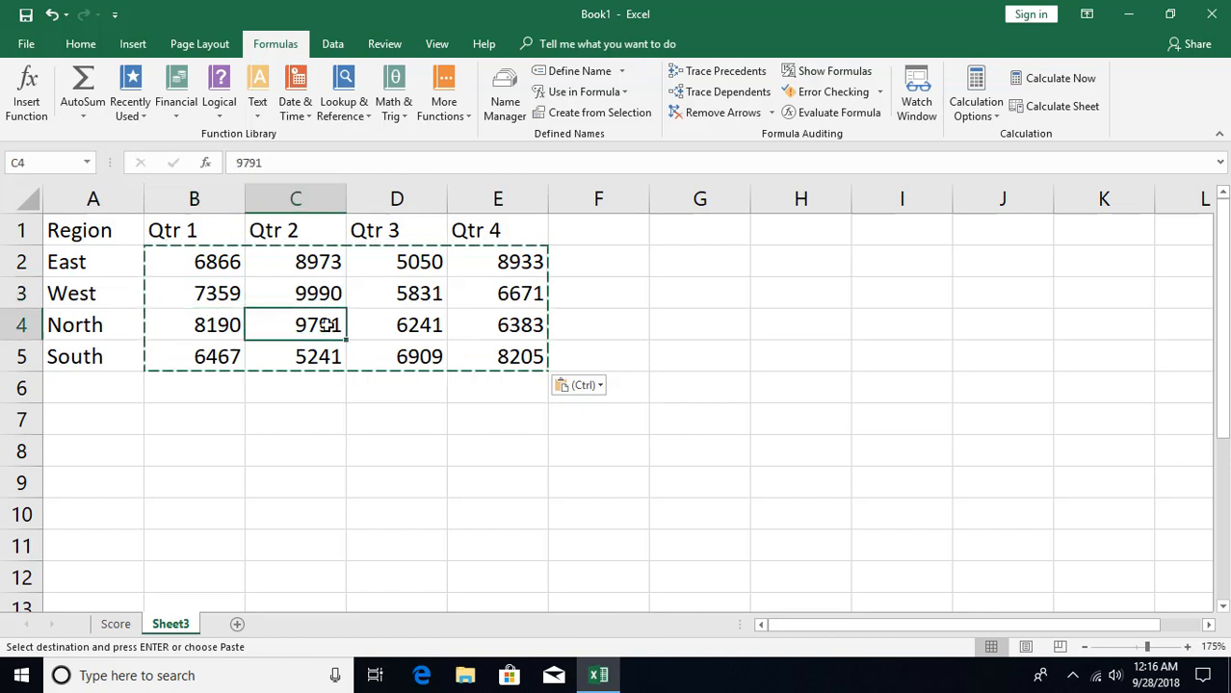
key(Escape)
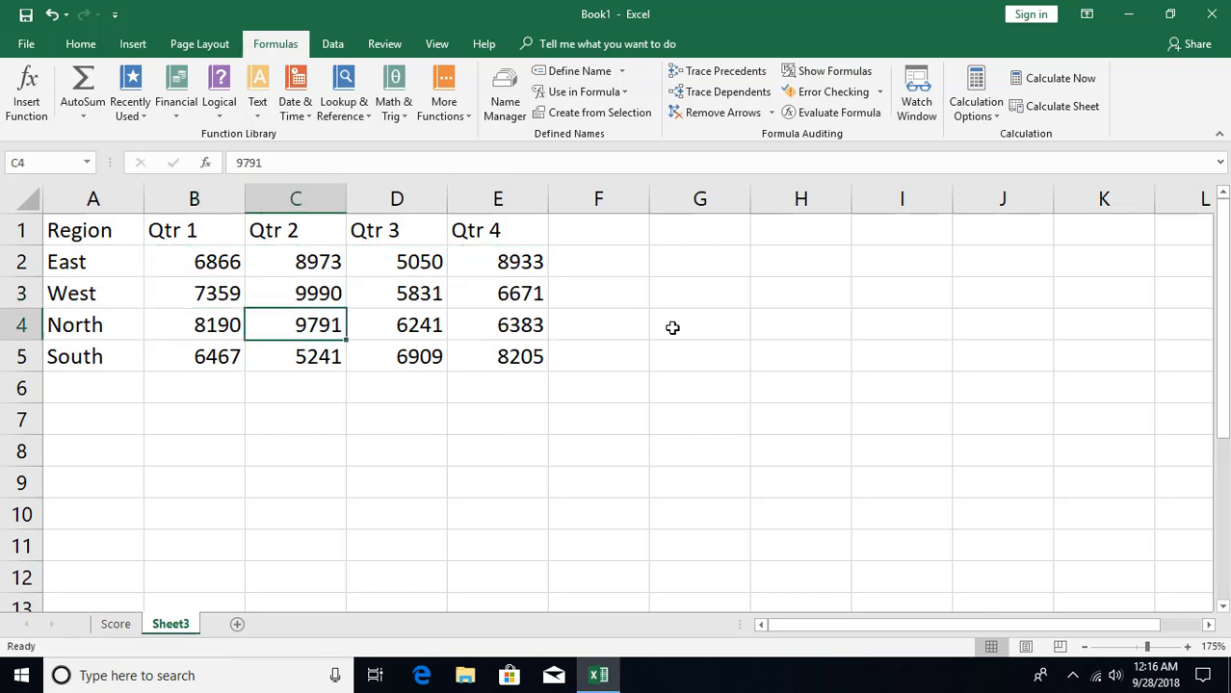
- Add a Total column in F with =SUM(B2:E2) in F2, and fill the formula down to F5
click(591, 235)
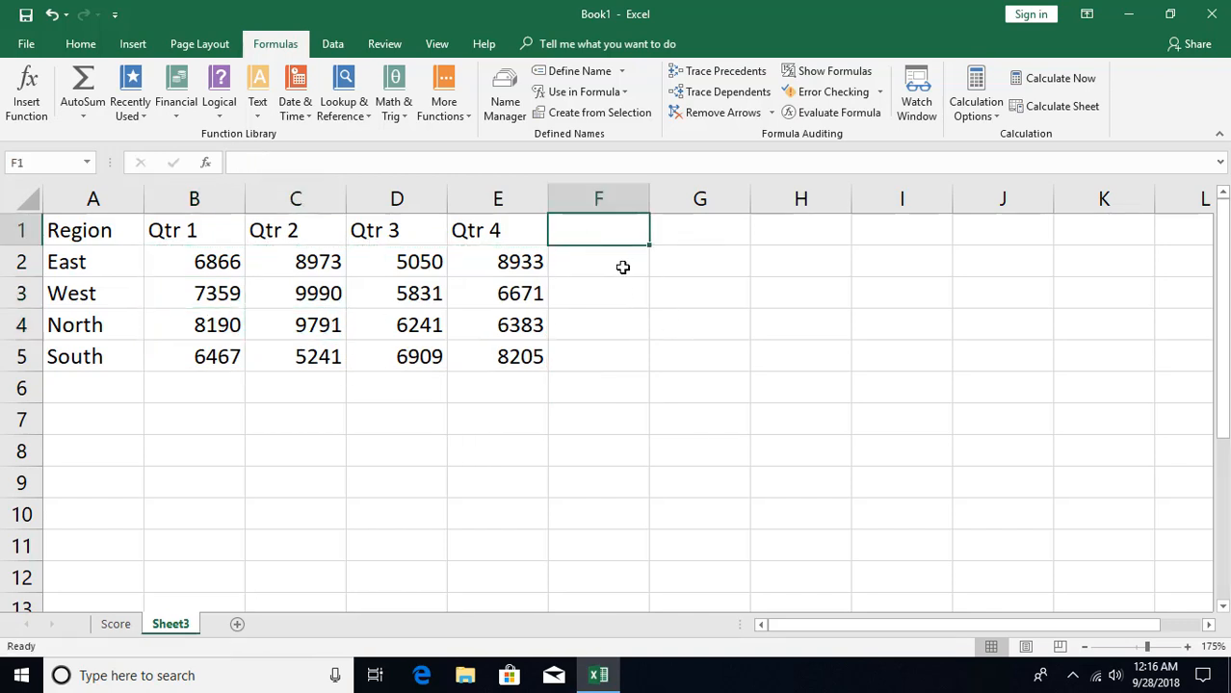
text(Total)
key(Return)
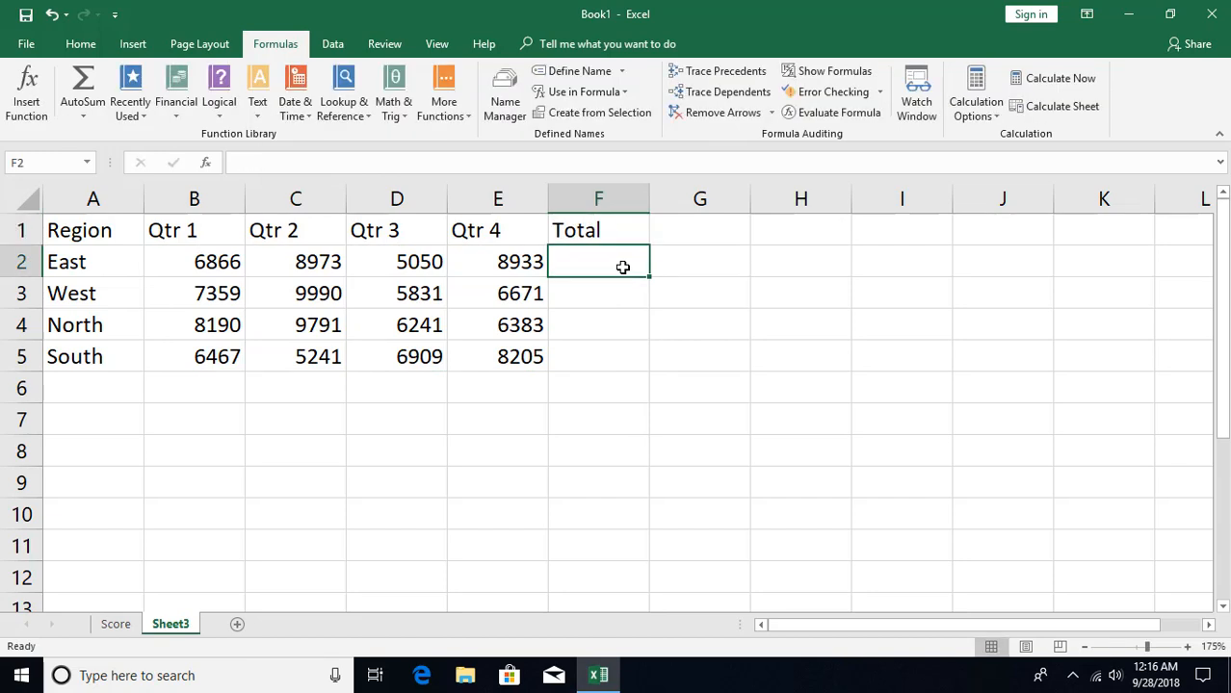
key(alt+equal)
key(Return)
click(629, 264)
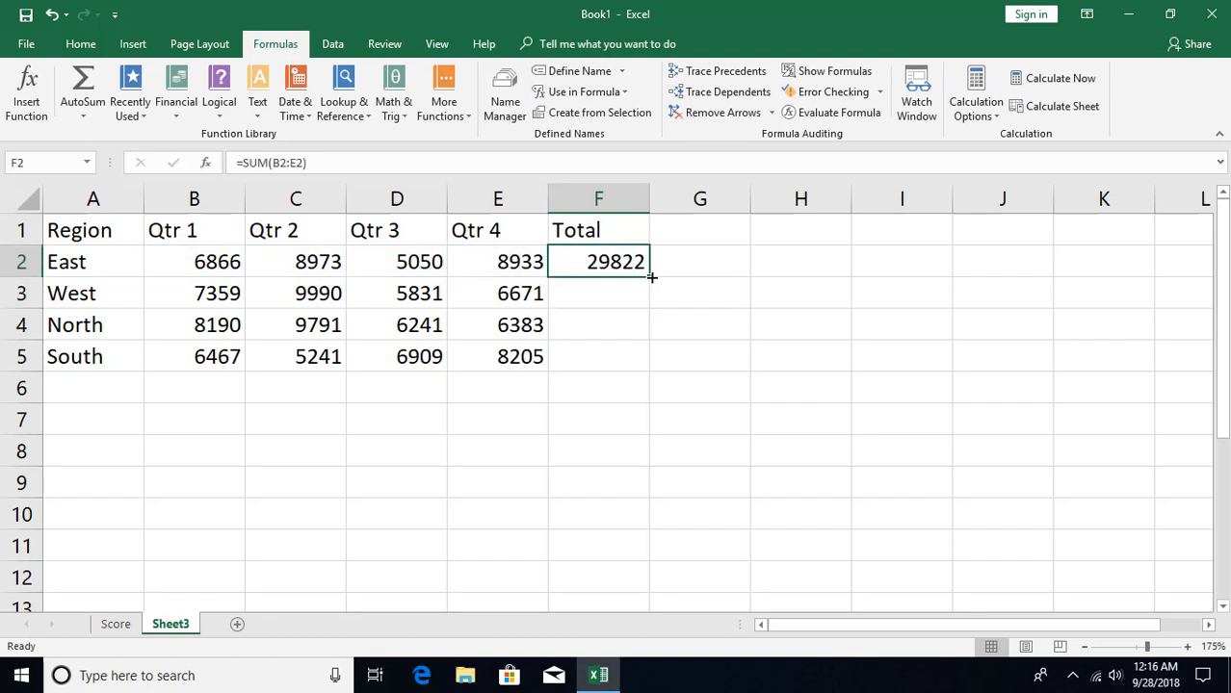
double_click(650, 277)
key(Down)
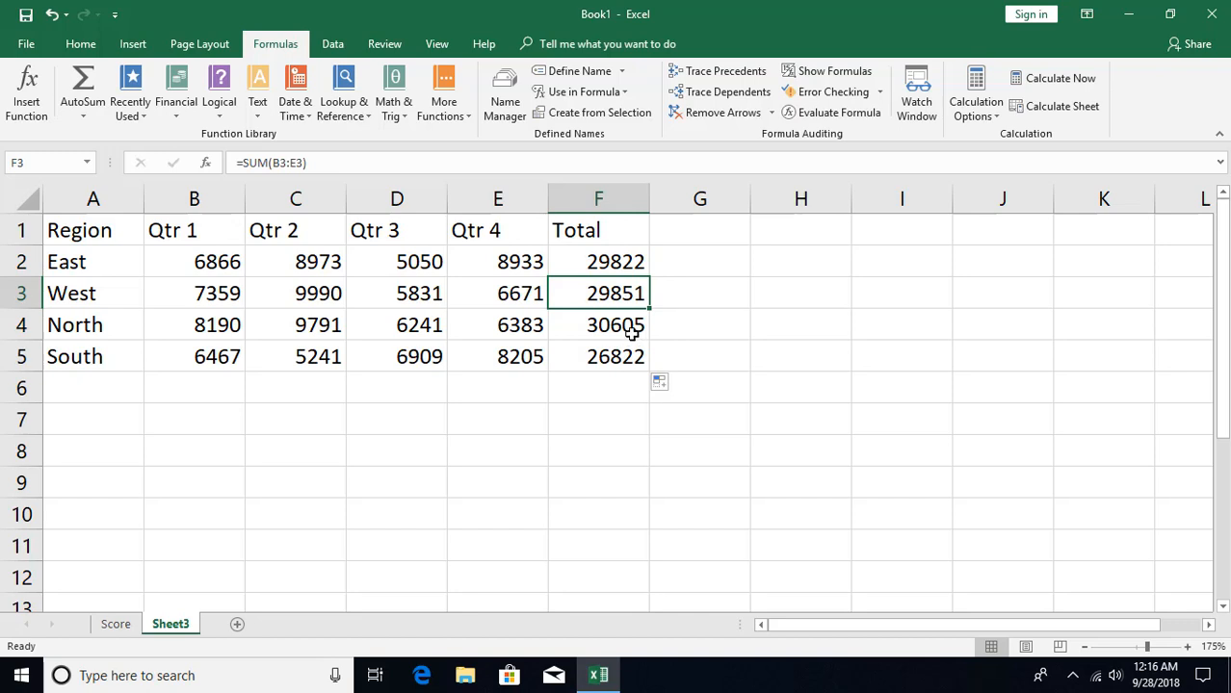
- Enter the heading Commission in G1 and autofit the width of column G
click(684, 231)
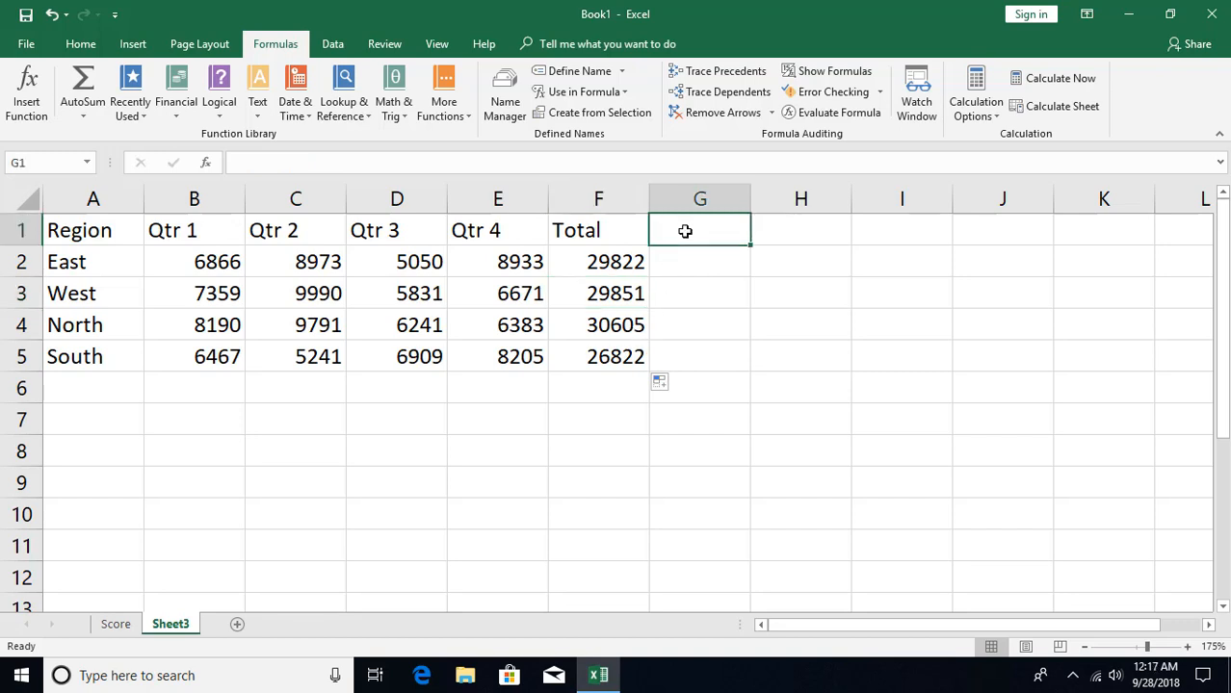
text(Commi)
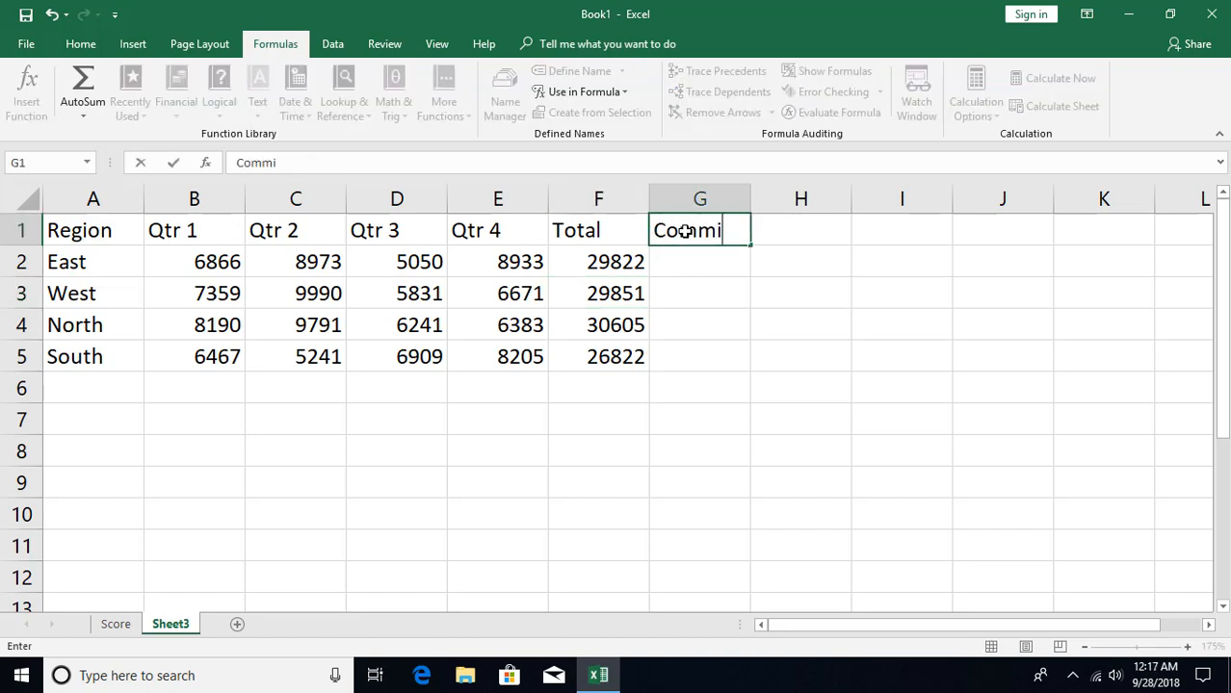
text(ssion)
key(Return)
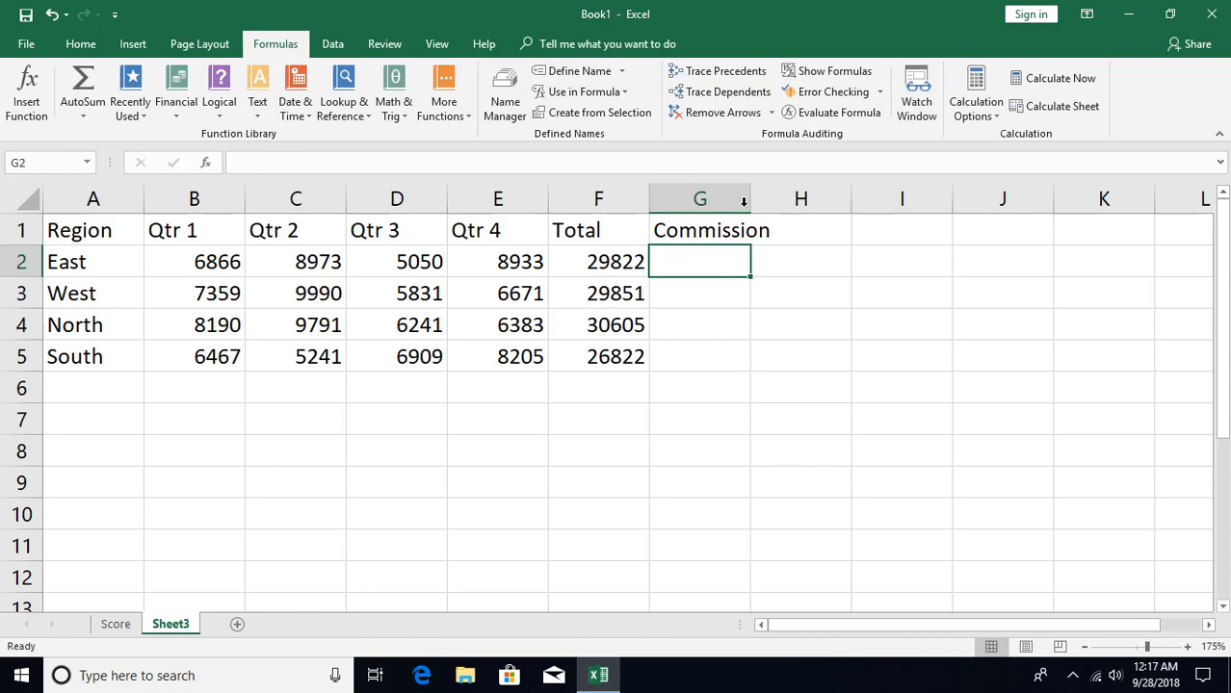
double_click(749, 200)
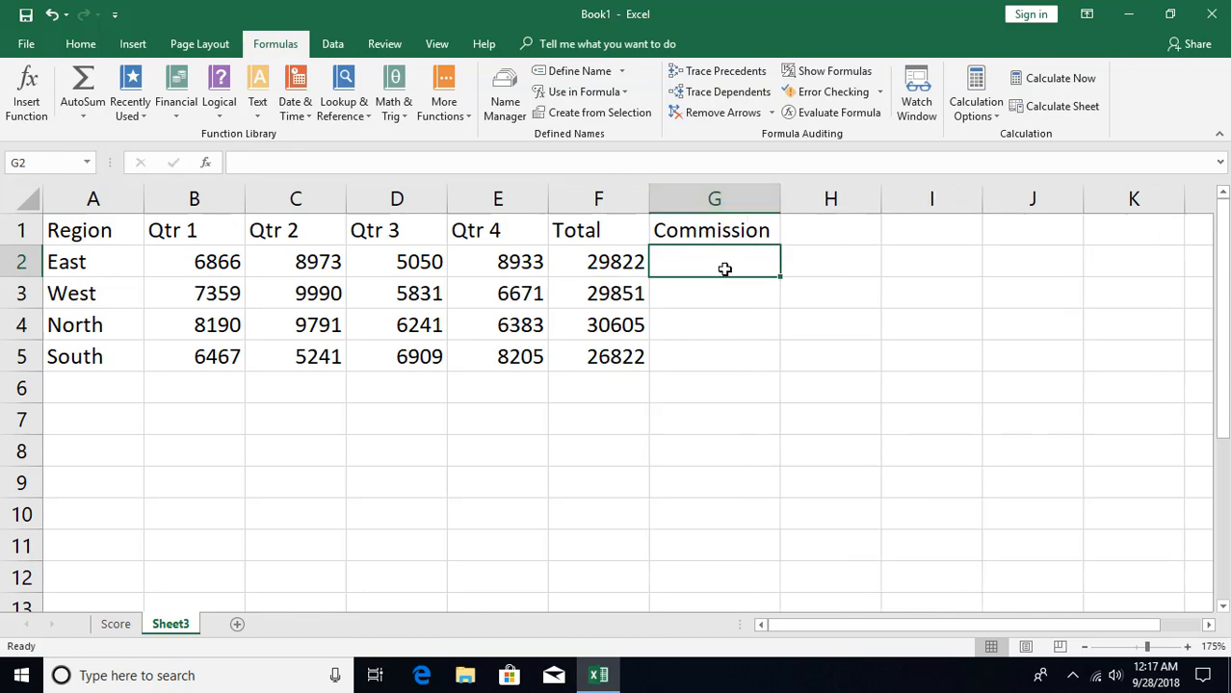
- Start an IF function in G2 with the logical test F2>=30000
click(206, 163)
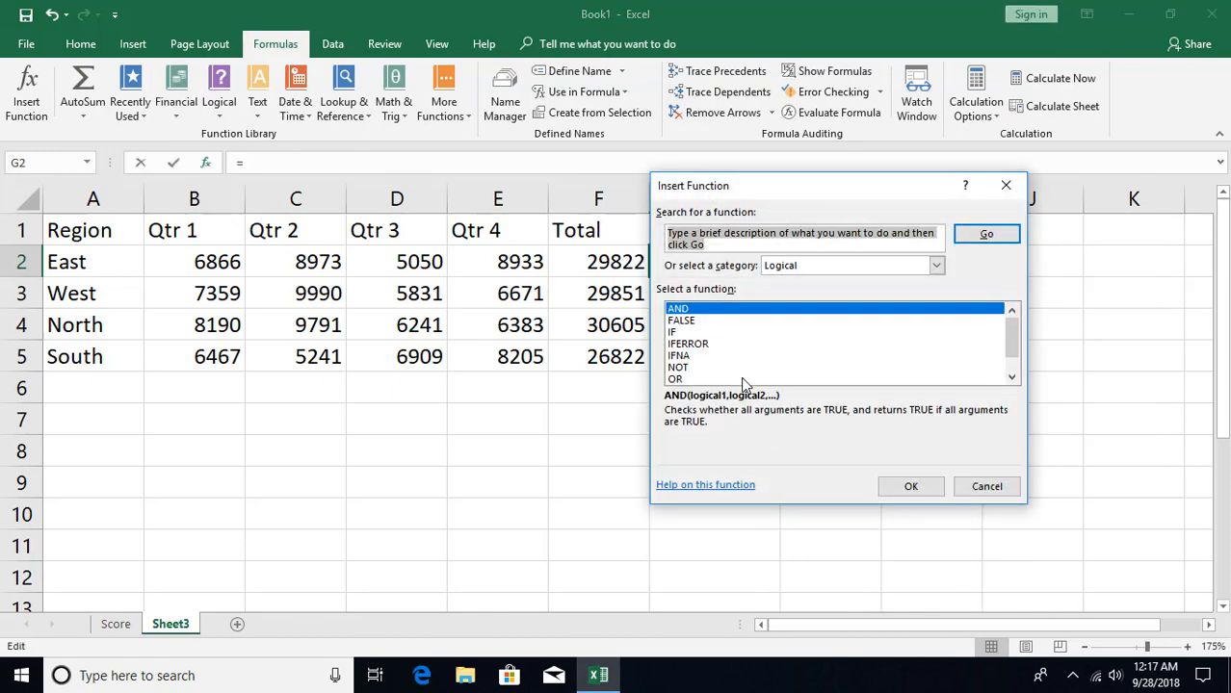
click(687, 334)
click(910, 486)
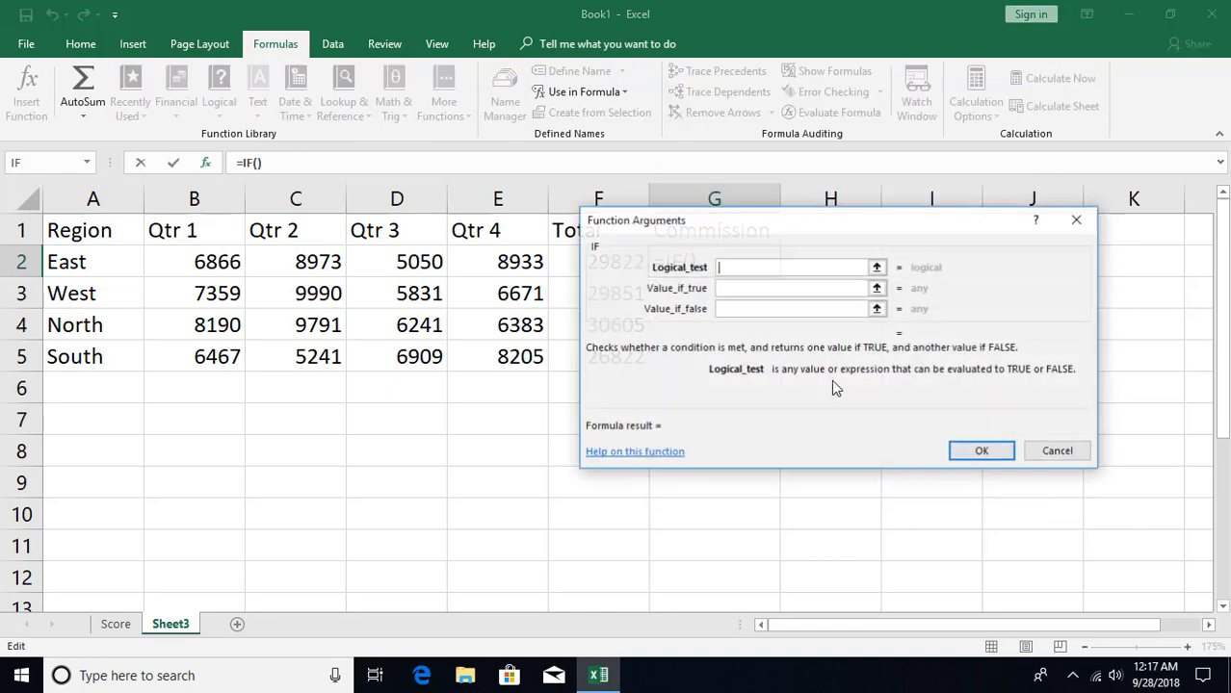
drag(761, 219, 800, 328)
click(610, 263)
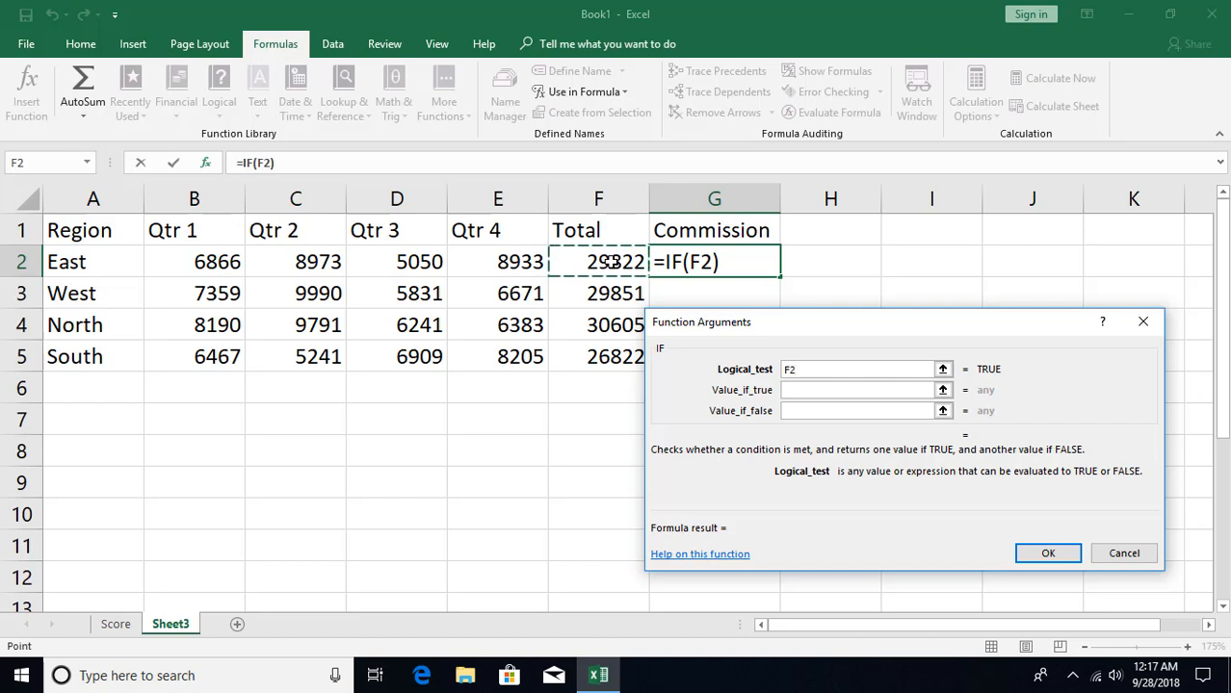
text(>=)
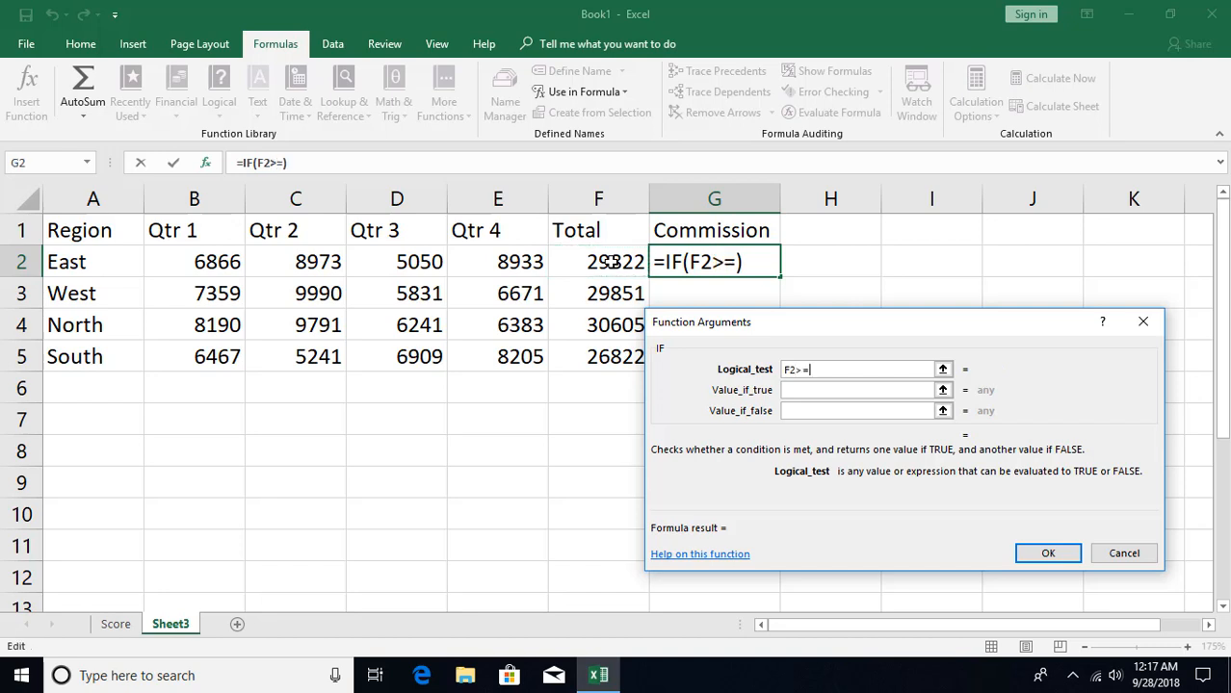
text(0000)
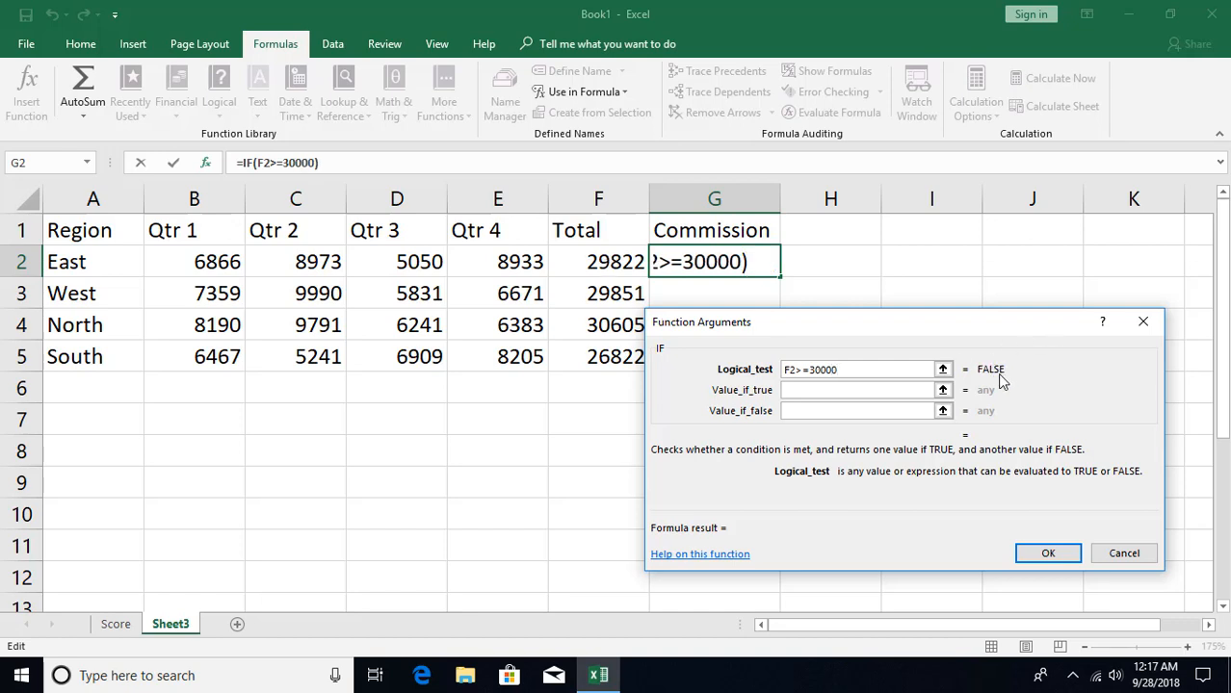
- Complete the IF function in G2 with F2*2% as the value if true and 0 as the value if false
click(821, 392)
click(820, 393)
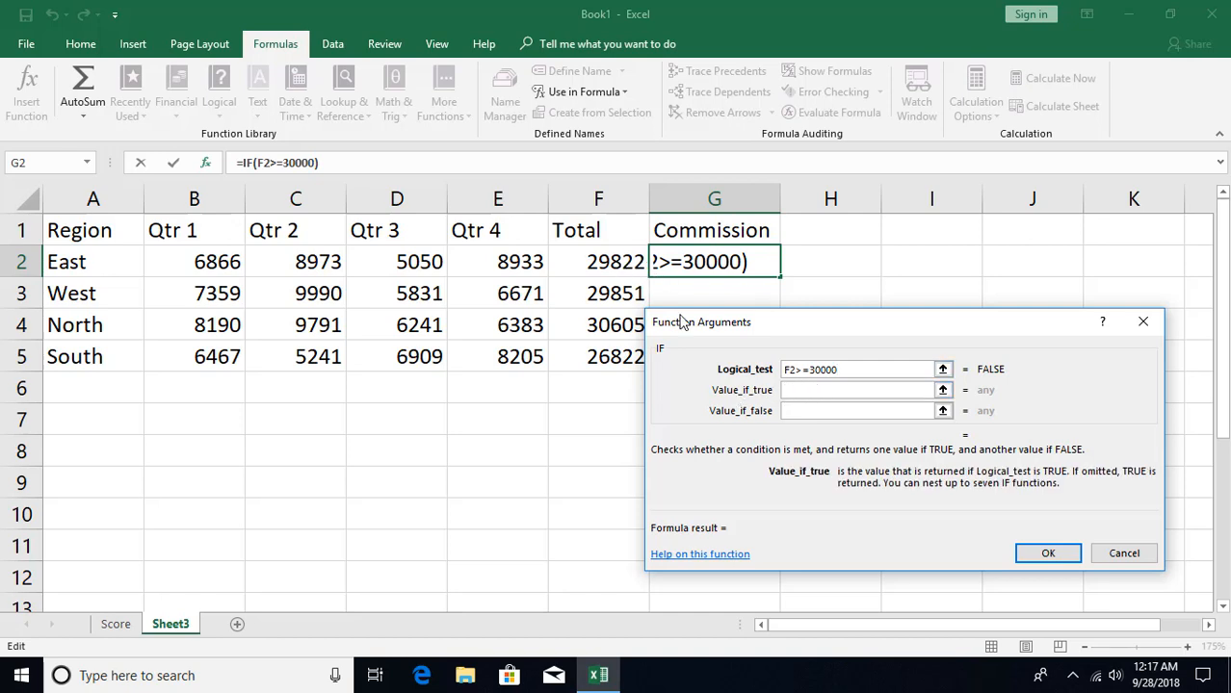
click(596, 262)
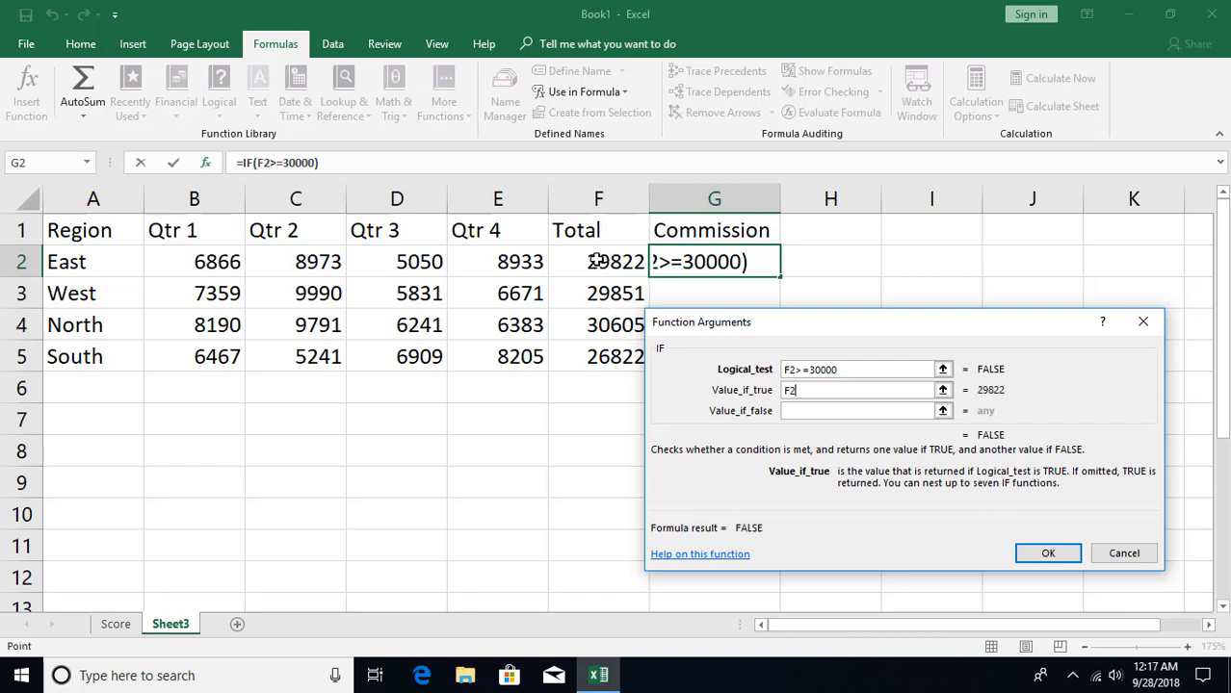
text(*)
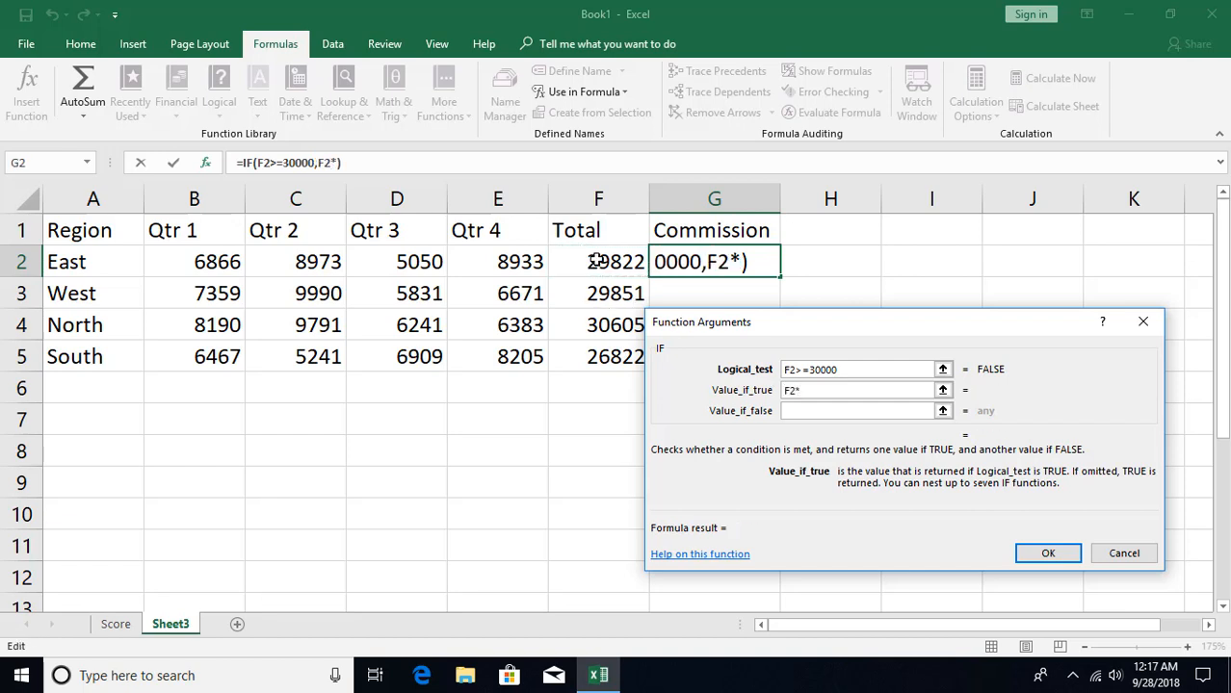
text(2%)
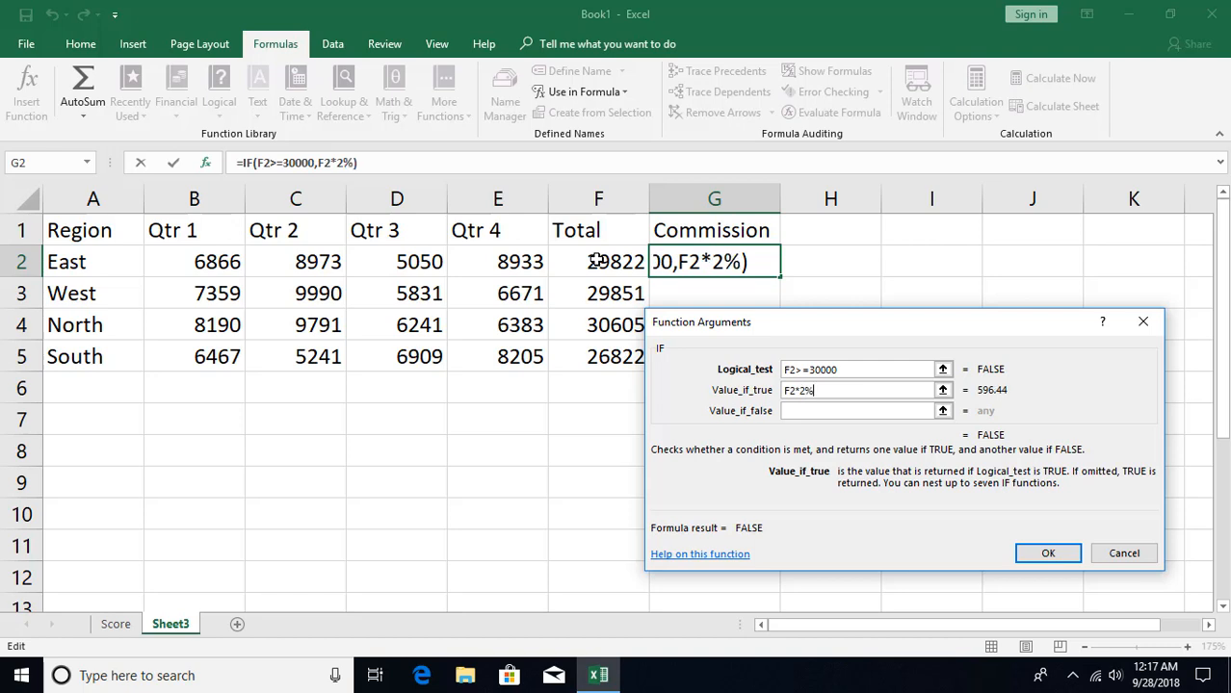
key(Tab)
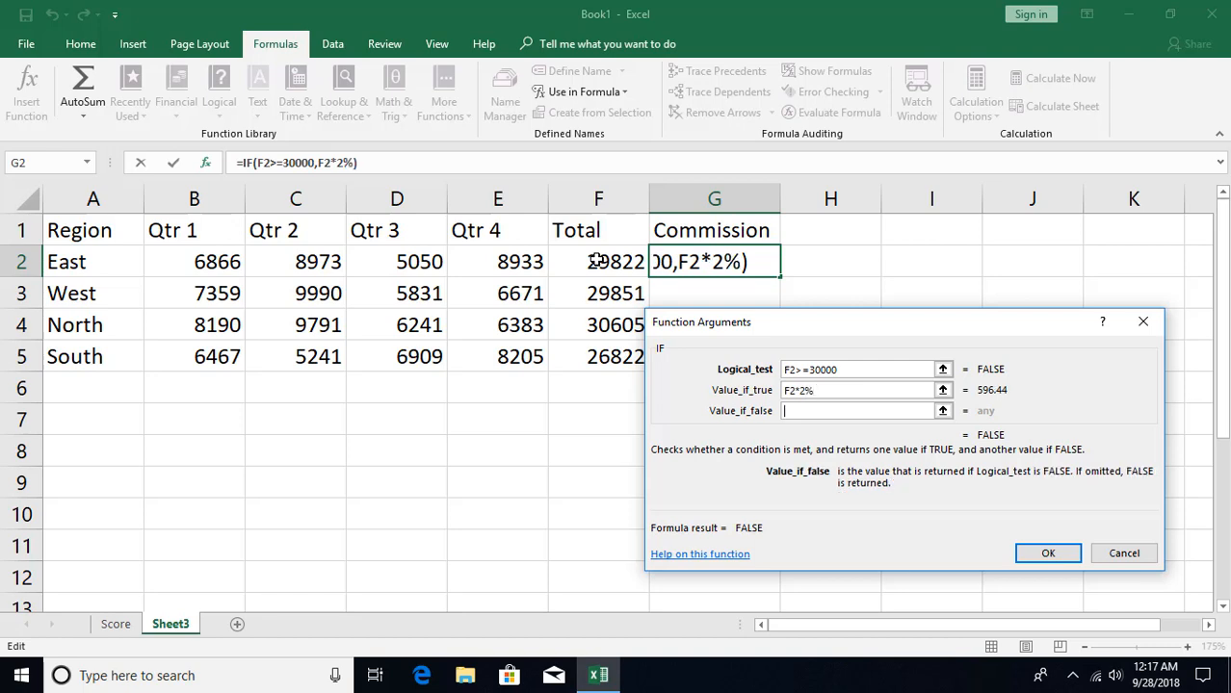
text(0)
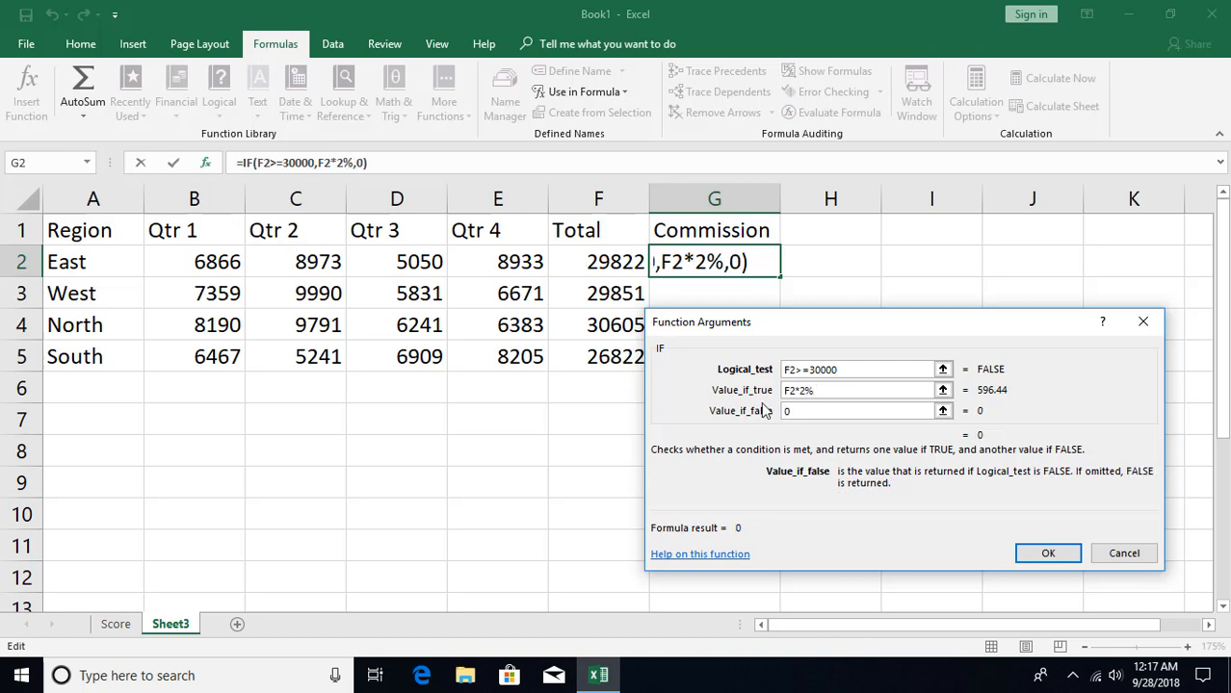
click(1045, 550)
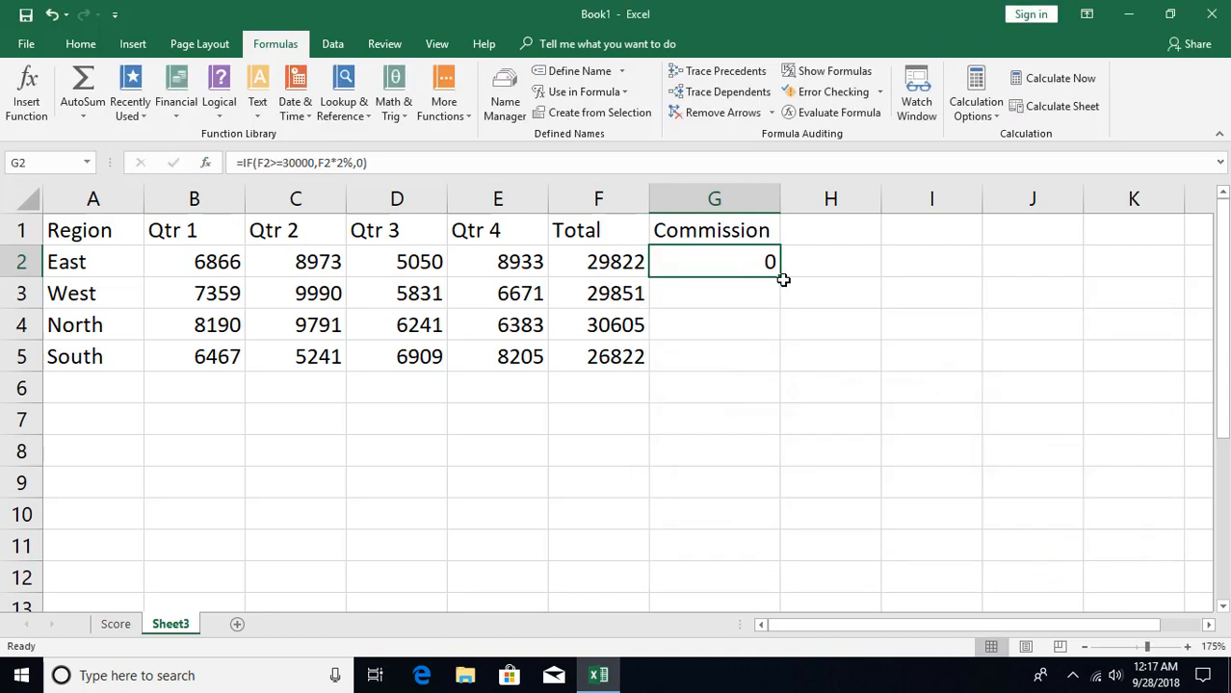
- Fill the commission formula from G2 down to G5 and check the copied formula in G4 against G2
double_click(780, 278)
click(733, 325)
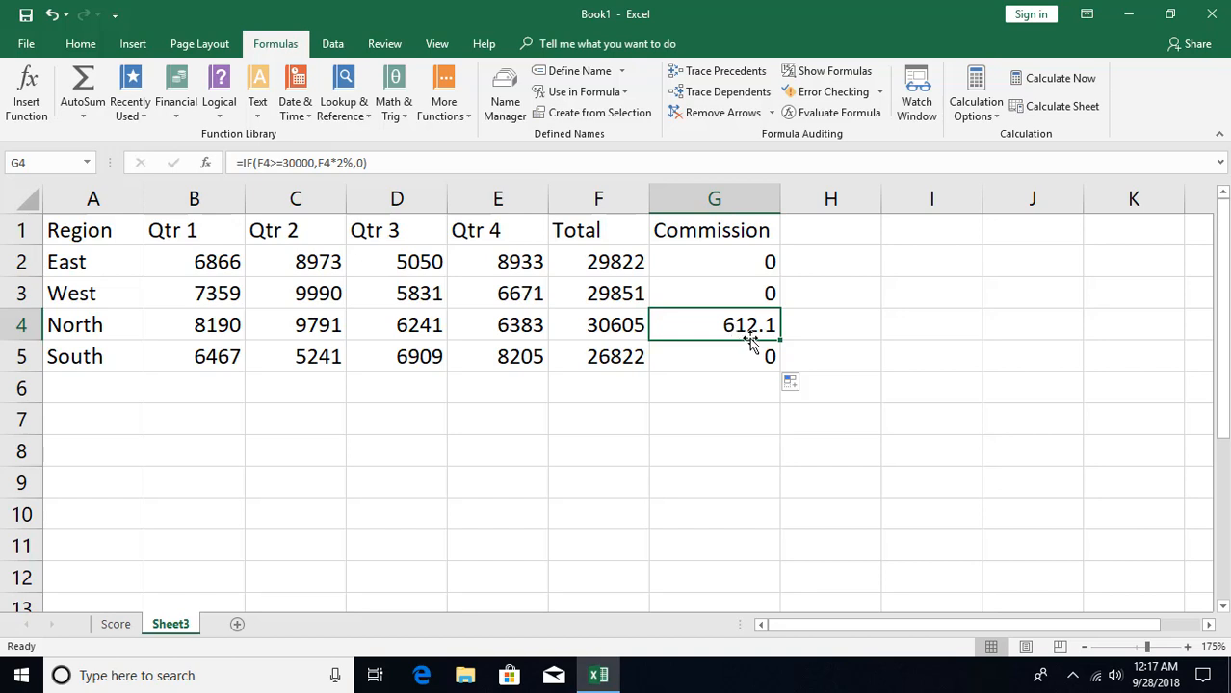
click(739, 268)
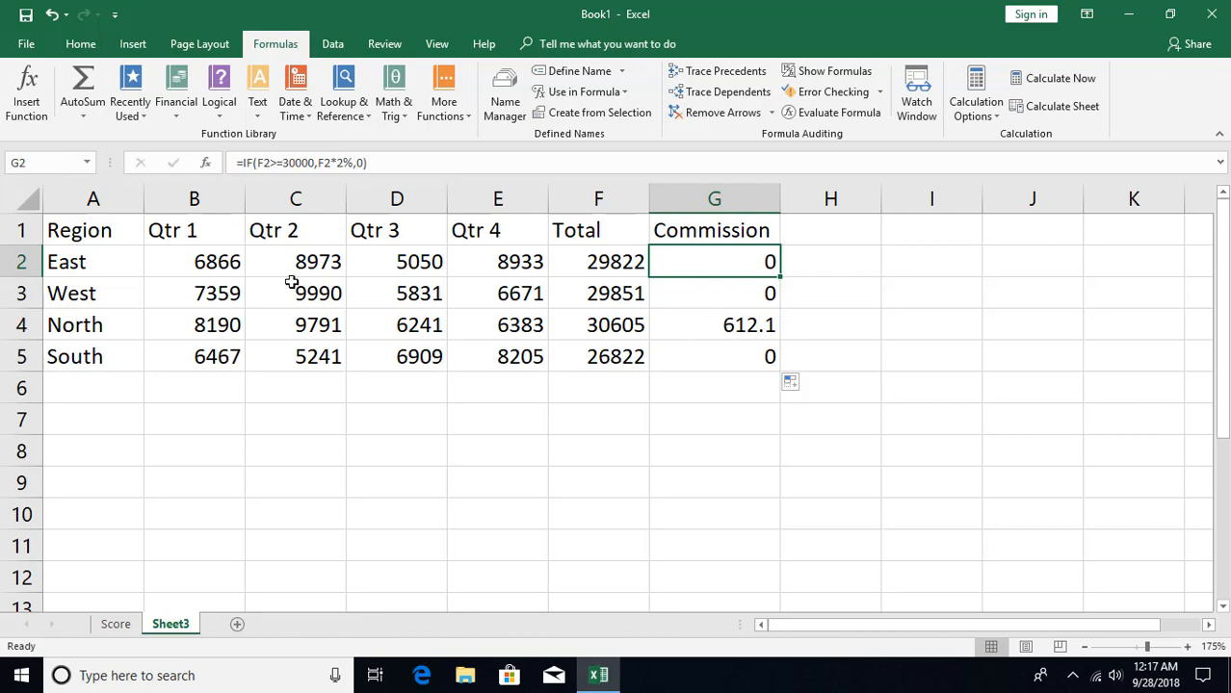
- Insert three blank rows above the sales table and widen column B
drag(27, 237, 26, 299)
right_click(27, 299)
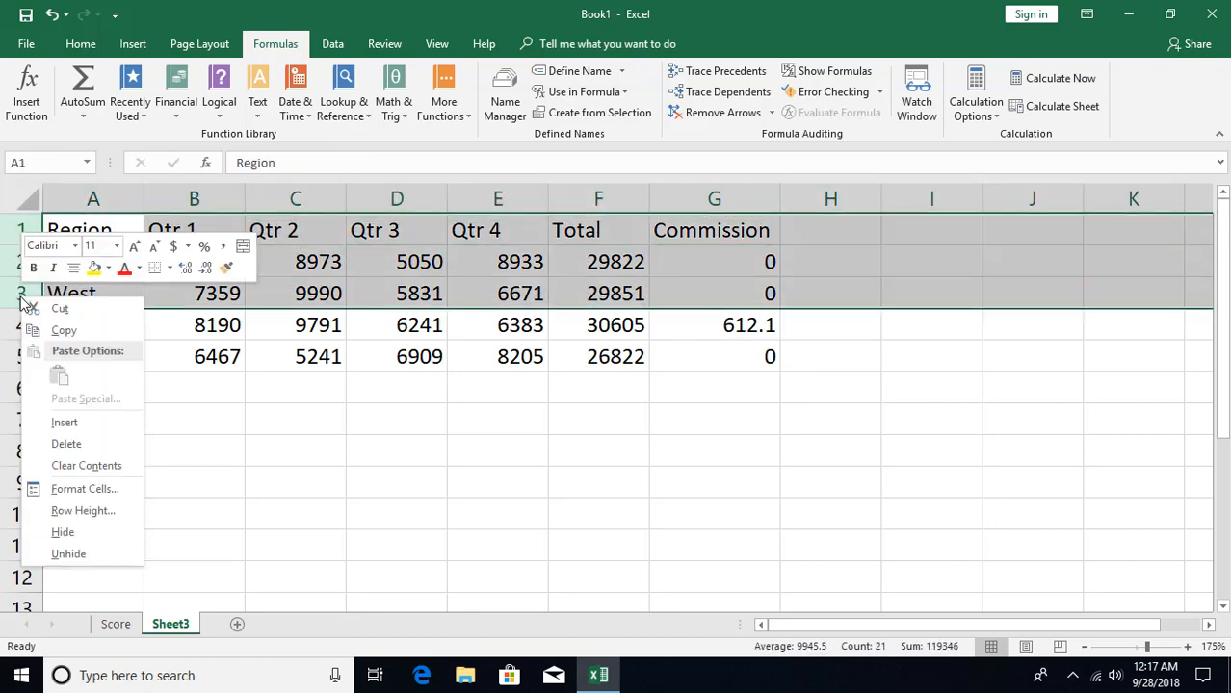
click(114, 424)
click(238, 240)
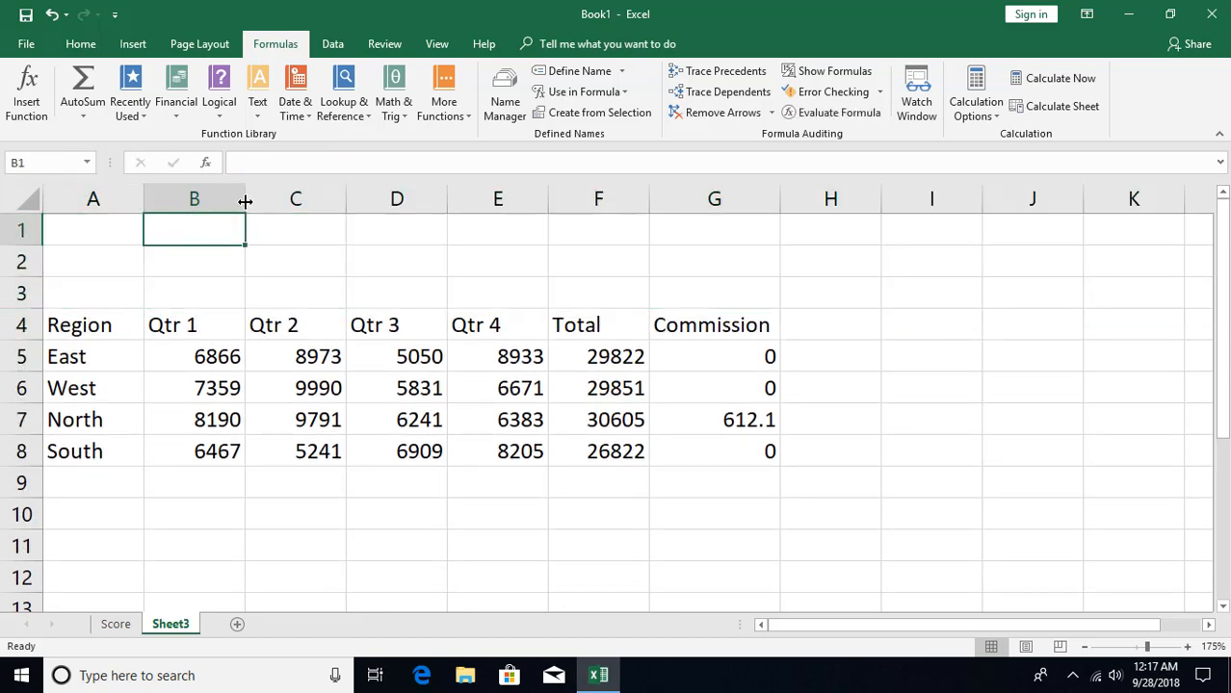
drag(245, 201, 298, 201)
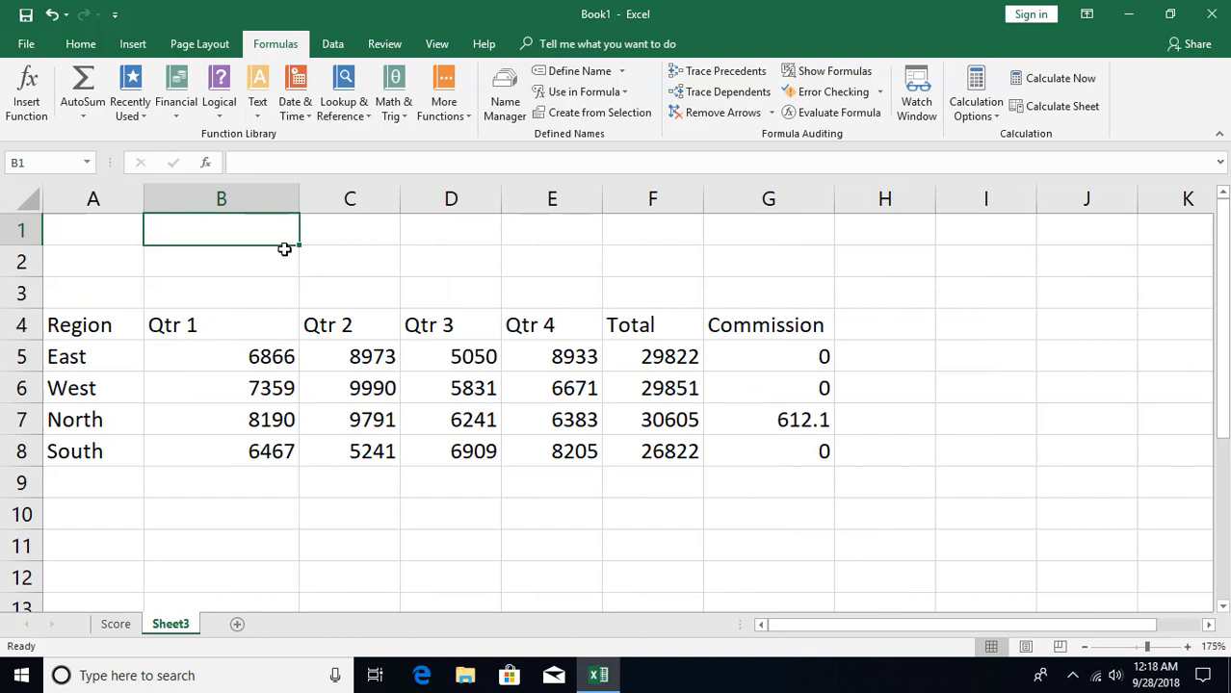
- Enter the label Goal with 30000 in B1:C1, and the label Commission % with 2% in B2:C2
text(Goal)
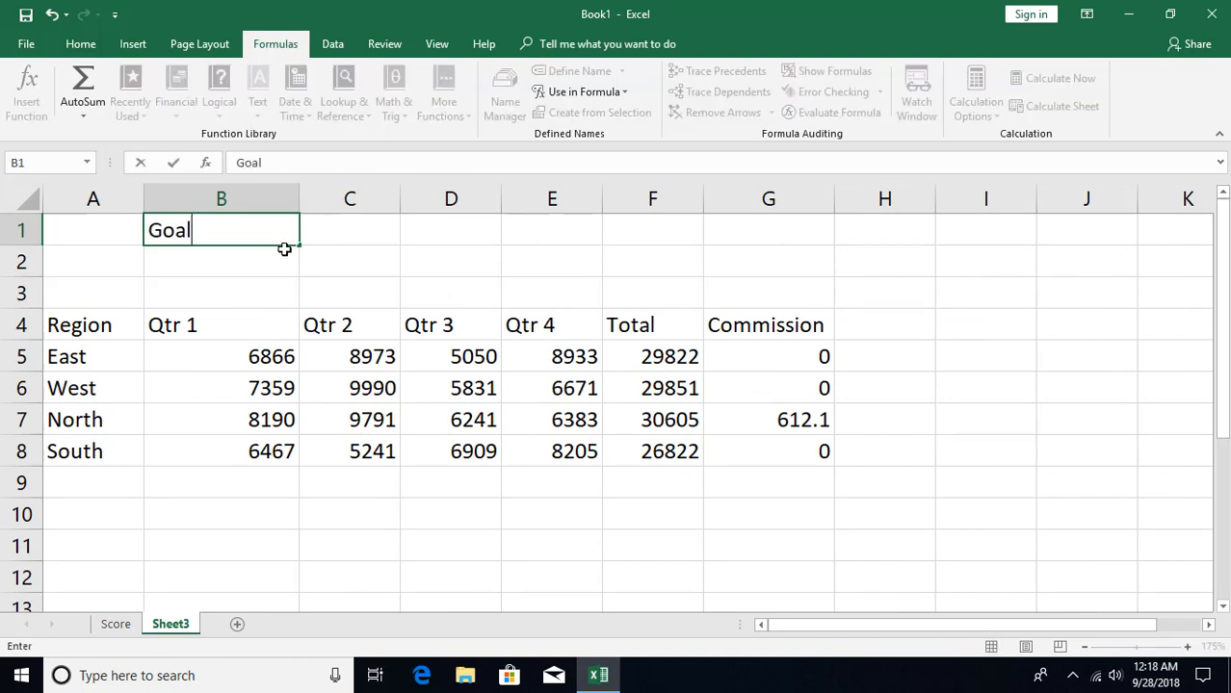
key(Tab)
text(30000)
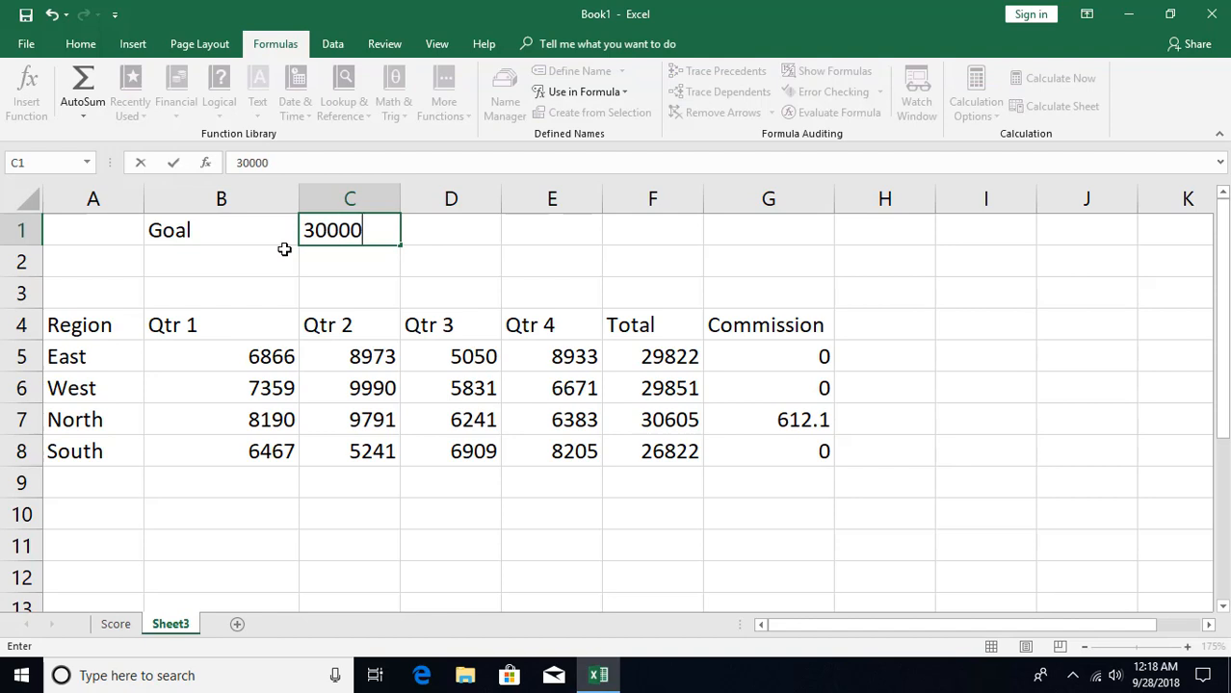
key(Return)
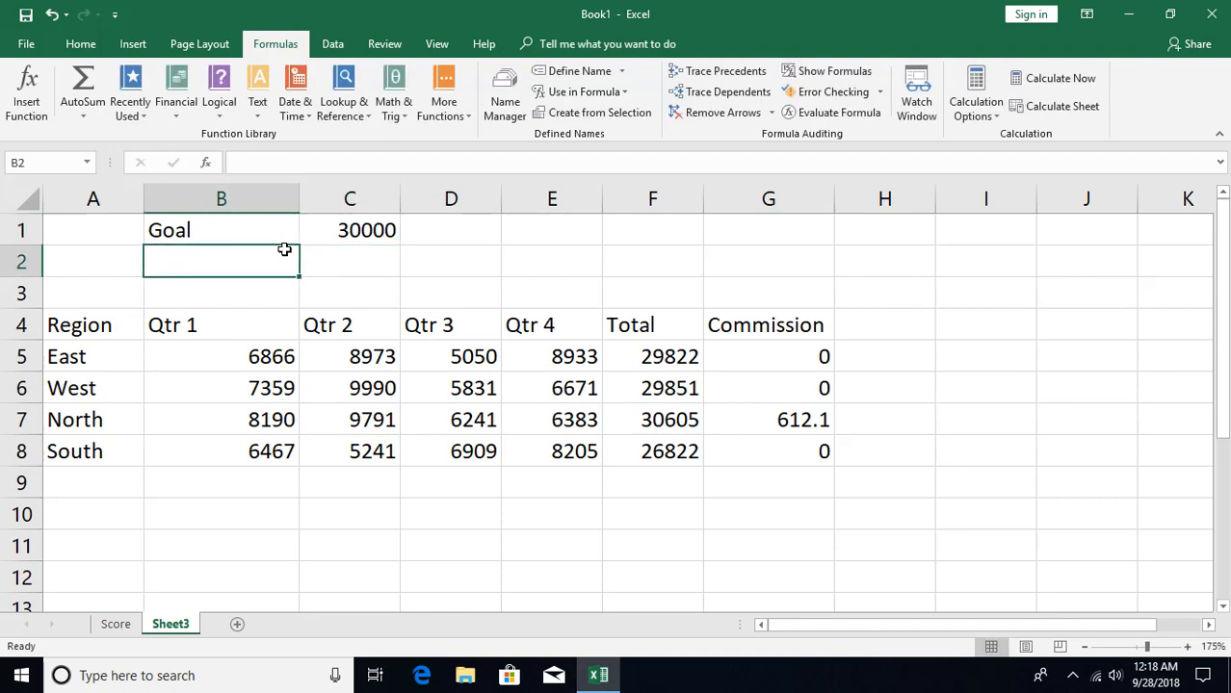
text(Commissi)
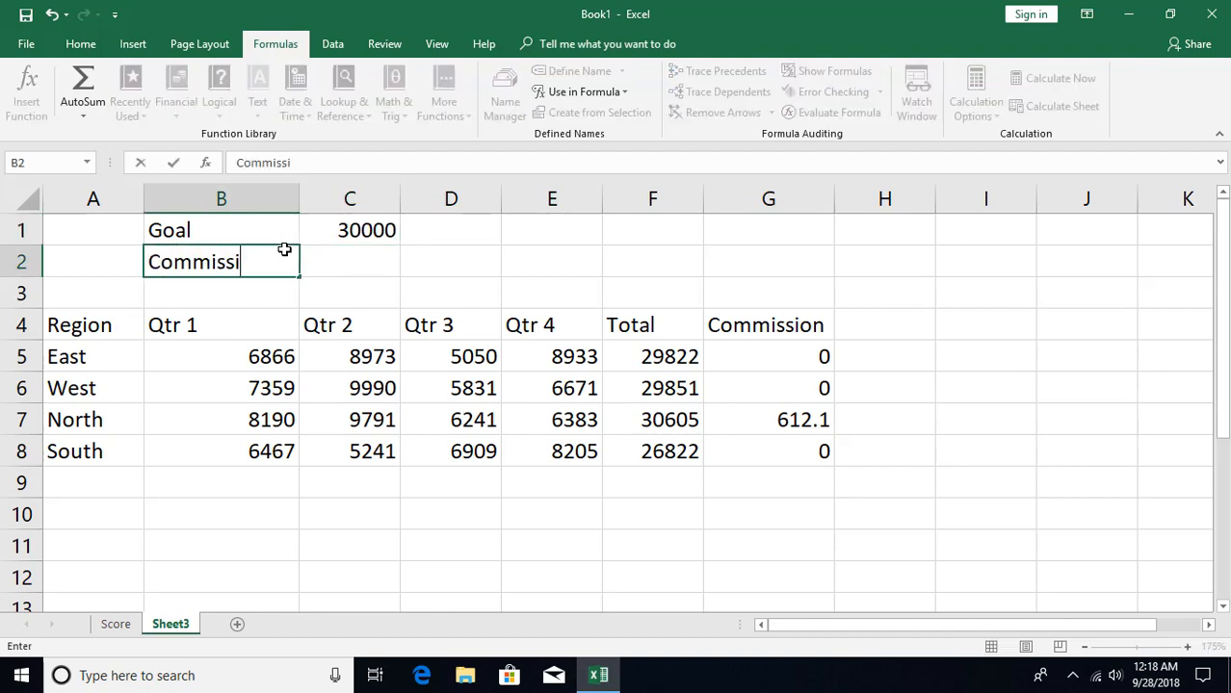
text(on %)
key(Tab)
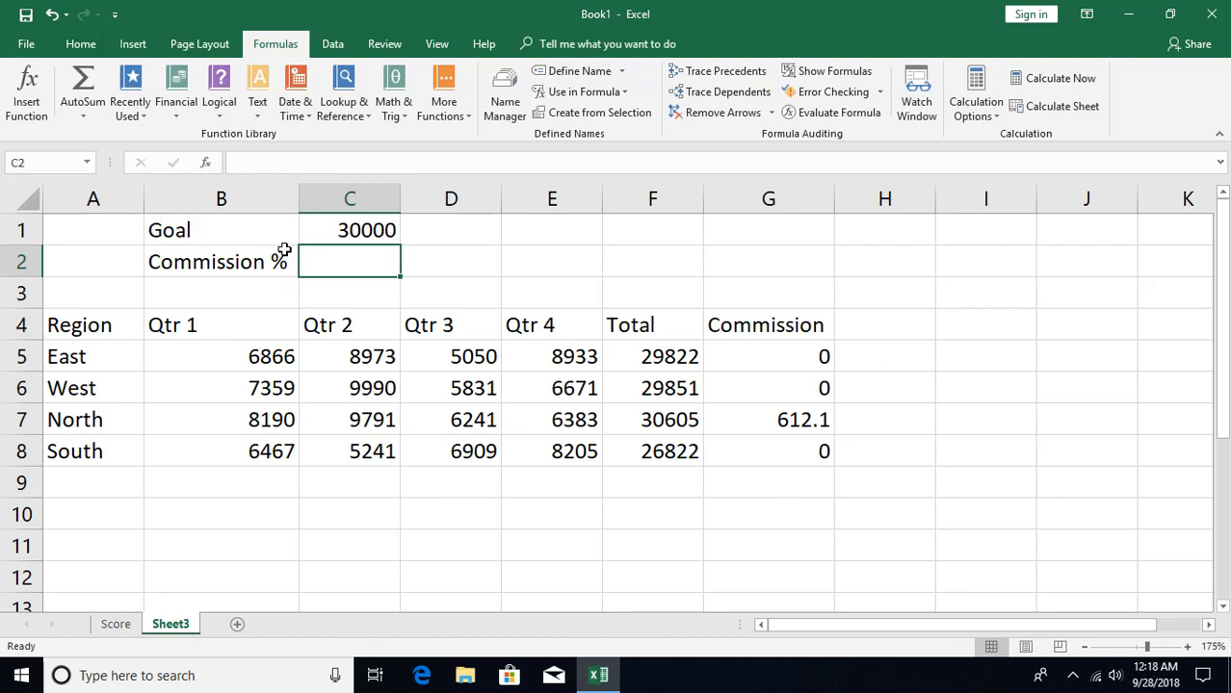
text(2%)
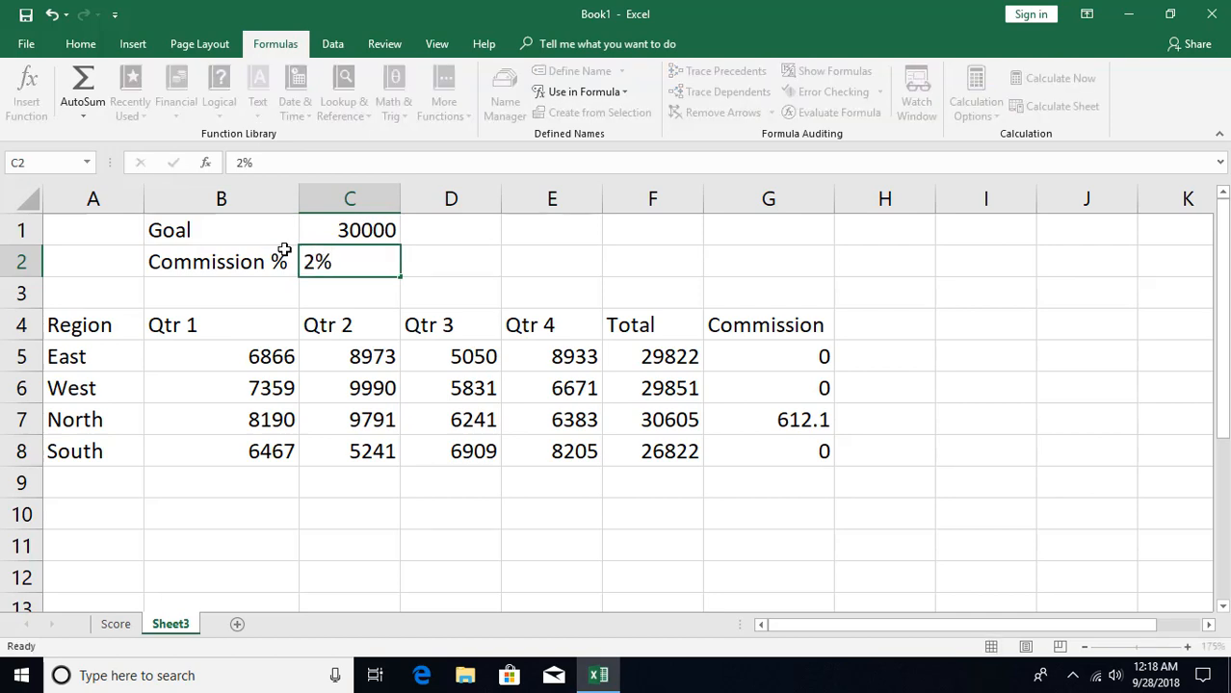
key(Return)
click(351, 230)
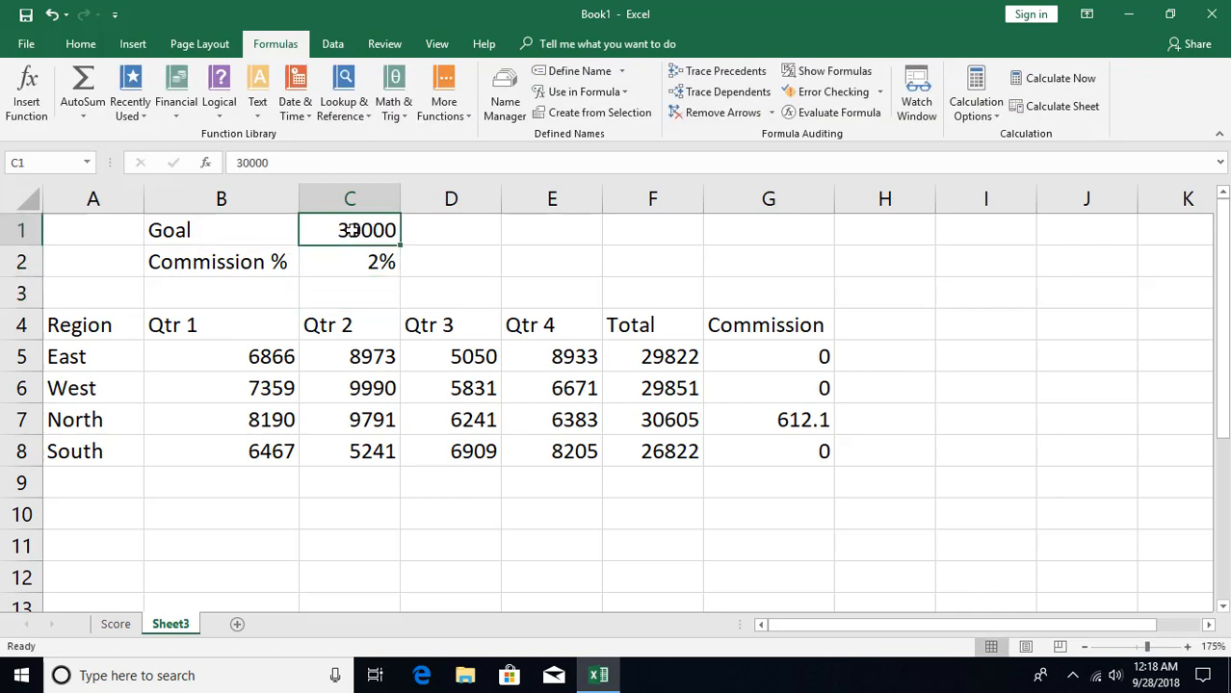
click(361, 261)
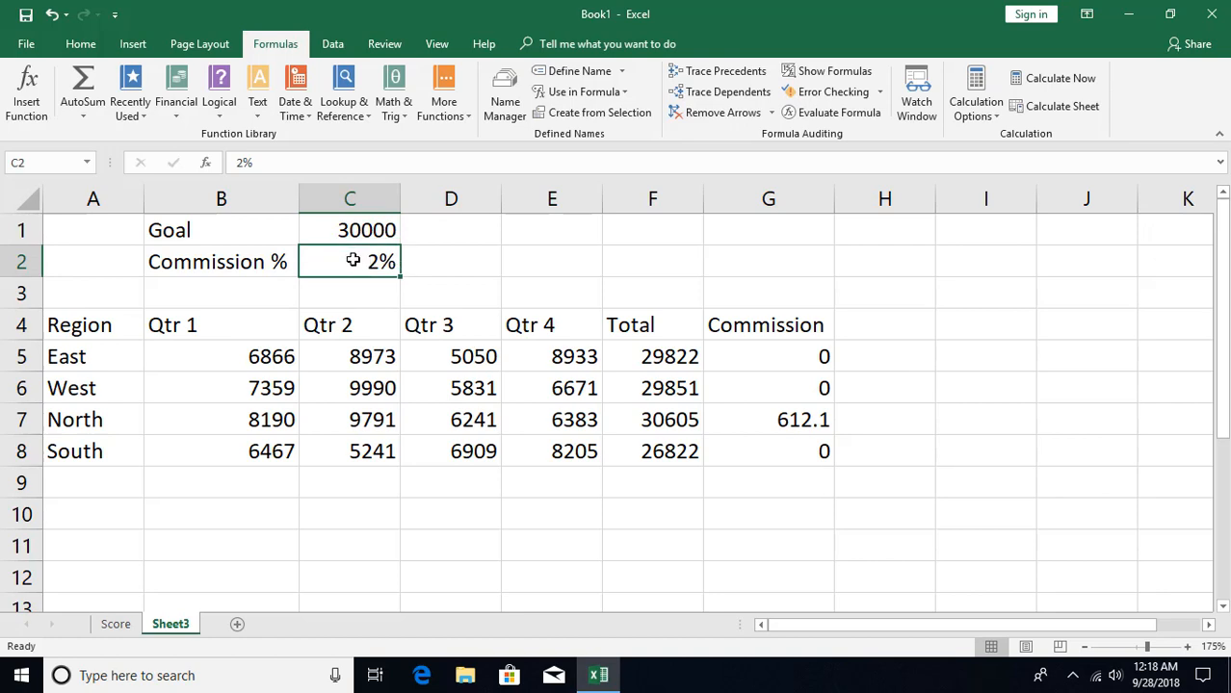
- Clear the commission formulas from G5:G8
drag(760, 371, 768, 460)
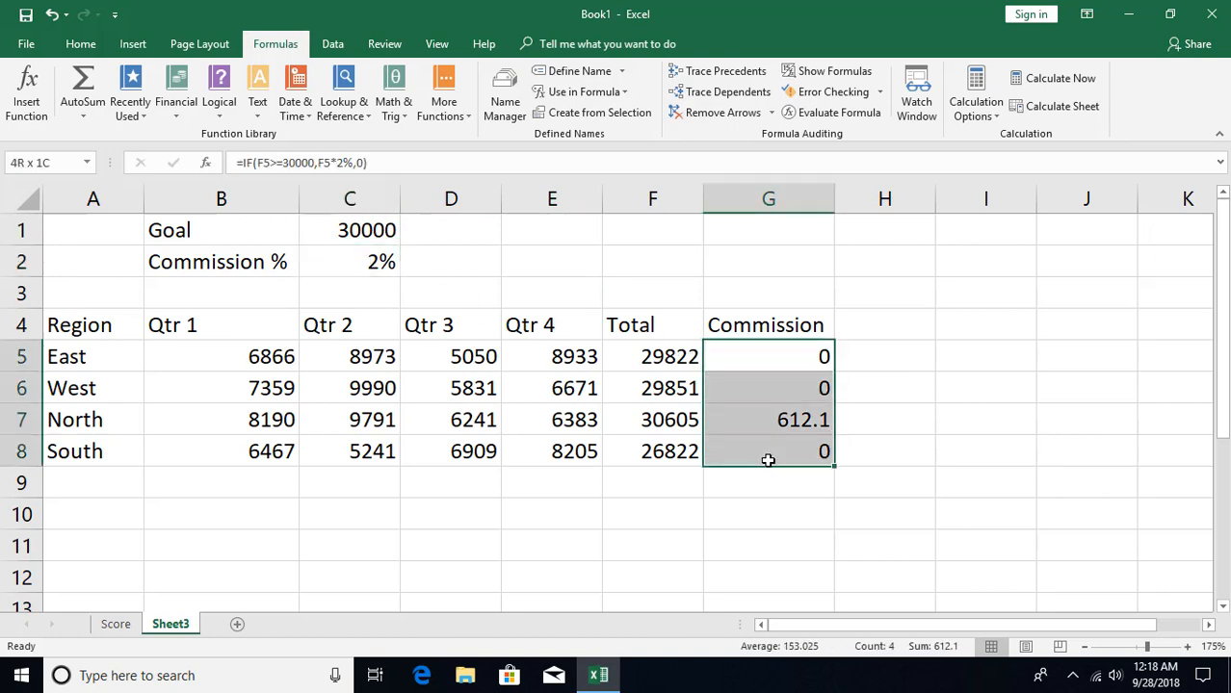
key(ctrl+z)
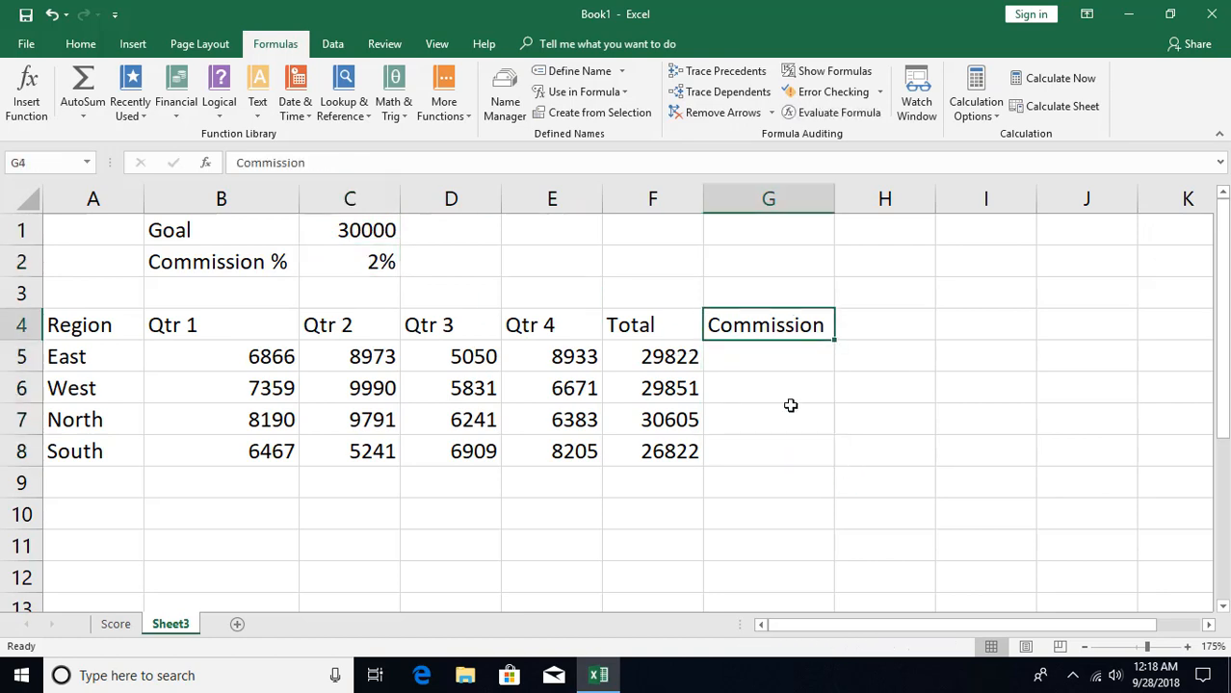
click(783, 358)
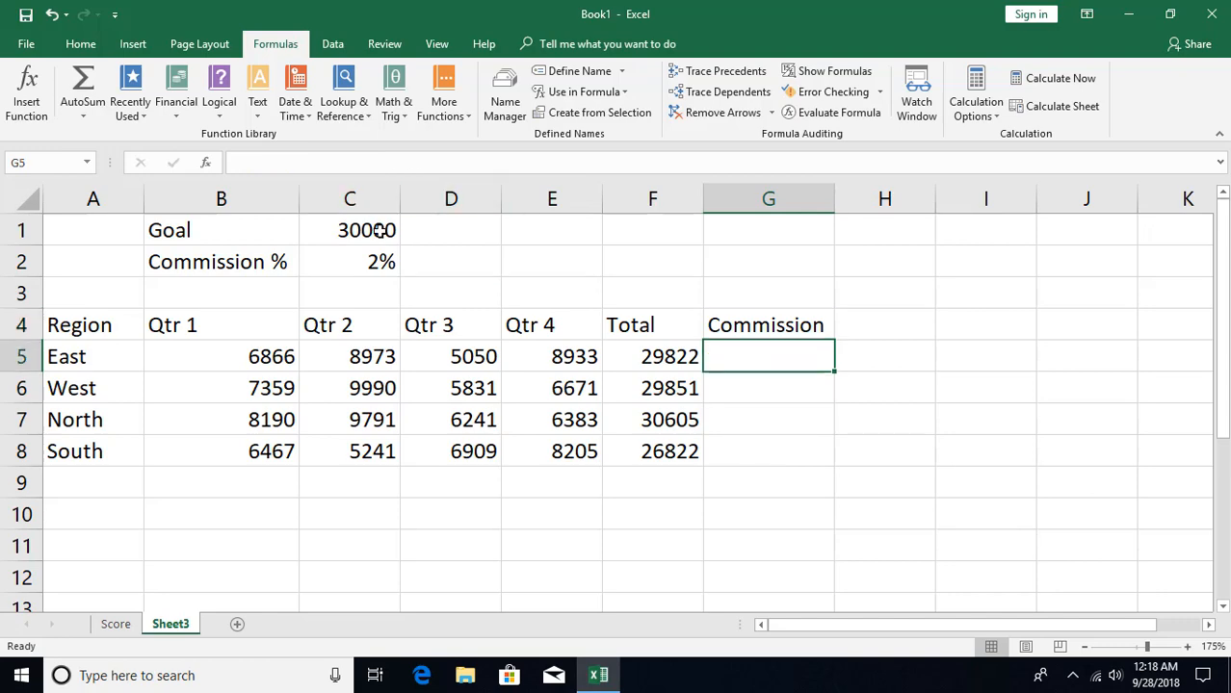
click(205, 163)
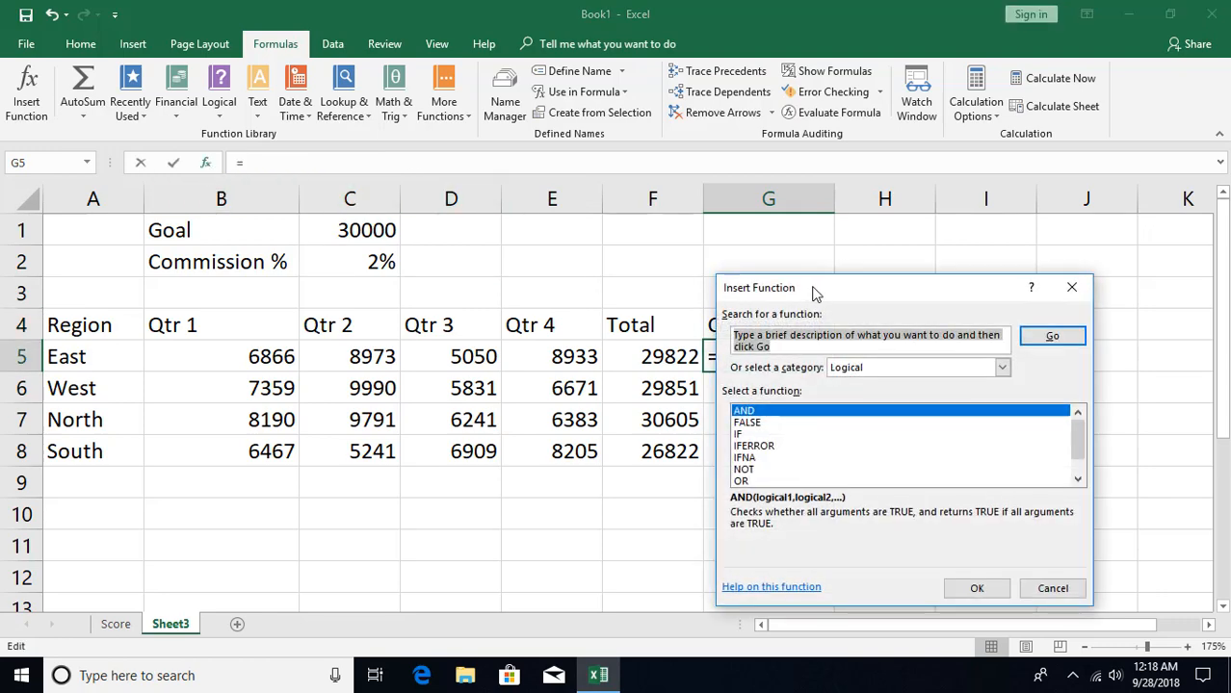
drag(811, 287, 686, 278)
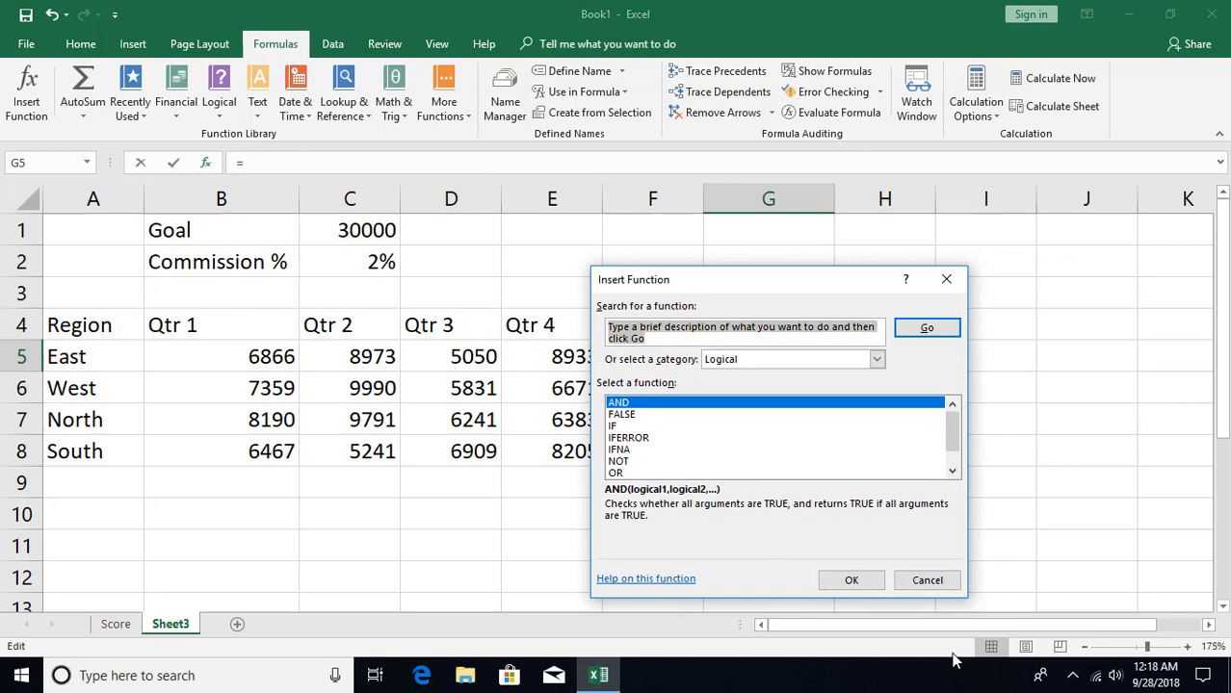
click(925, 580)
- Create names for the Goal and Commission % values in B1:C2 from the labels in the left column
click(207, 231)
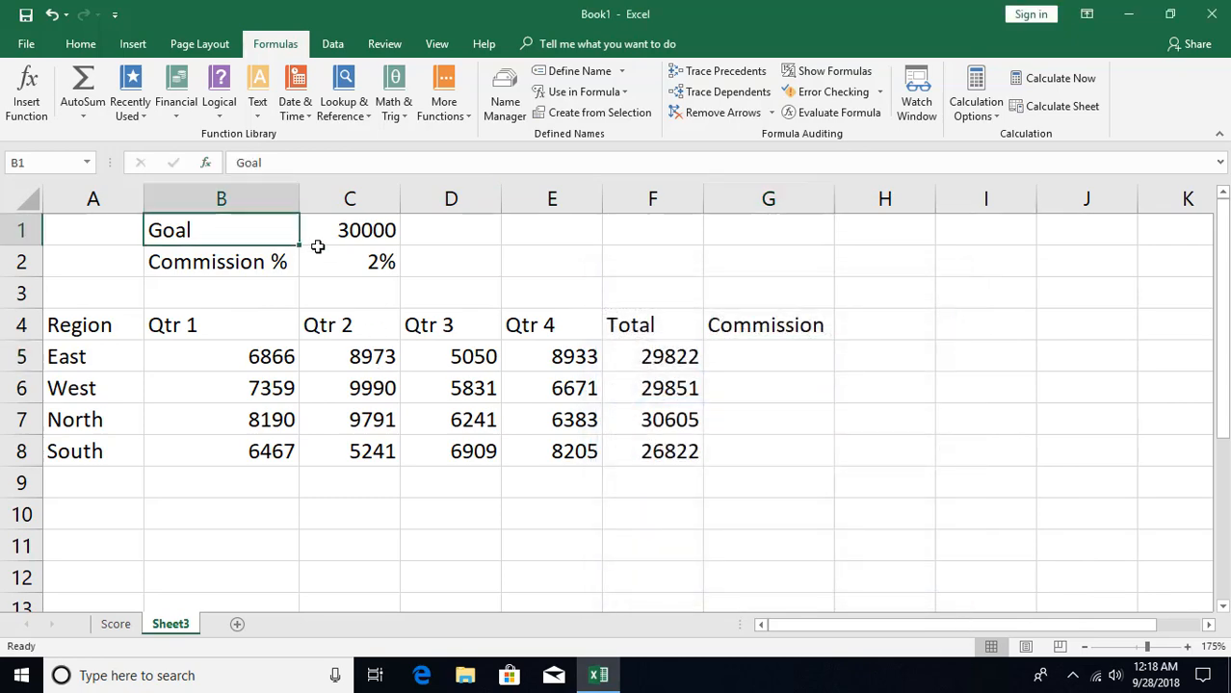
drag(318, 246, 383, 261)
click(597, 113)
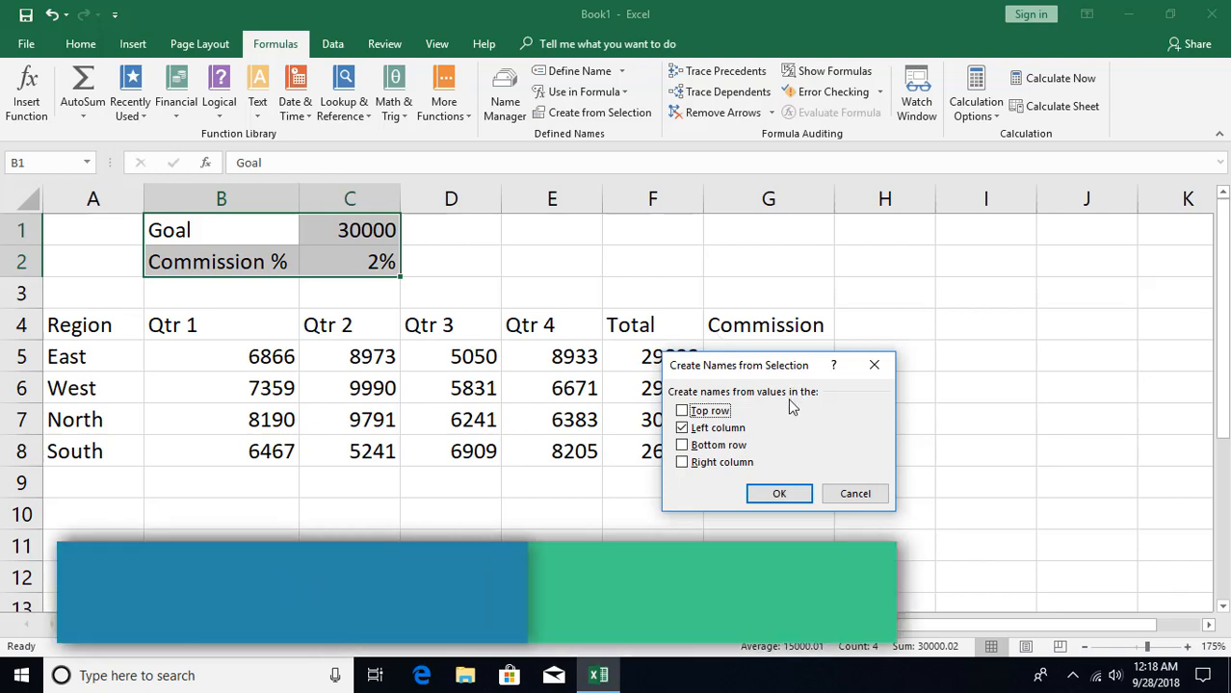
click(776, 495)
- Check the defined names Goal and Commission by jumping to the cell each one refers to
click(345, 228)
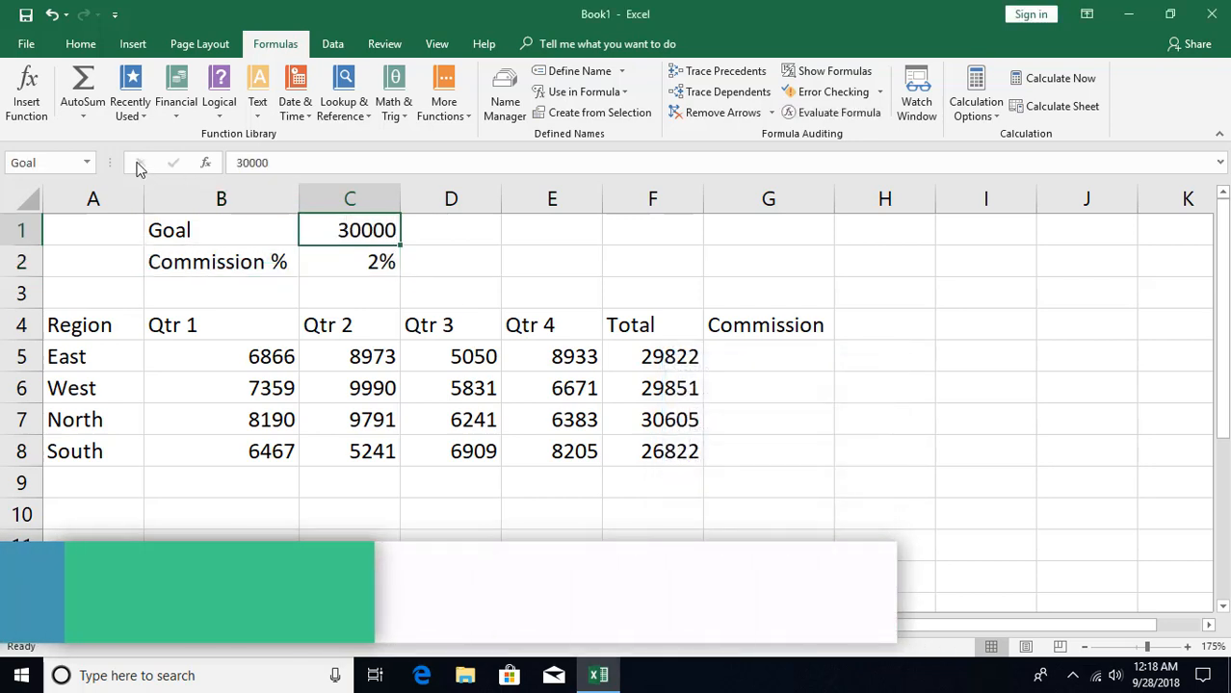
click(86, 162)
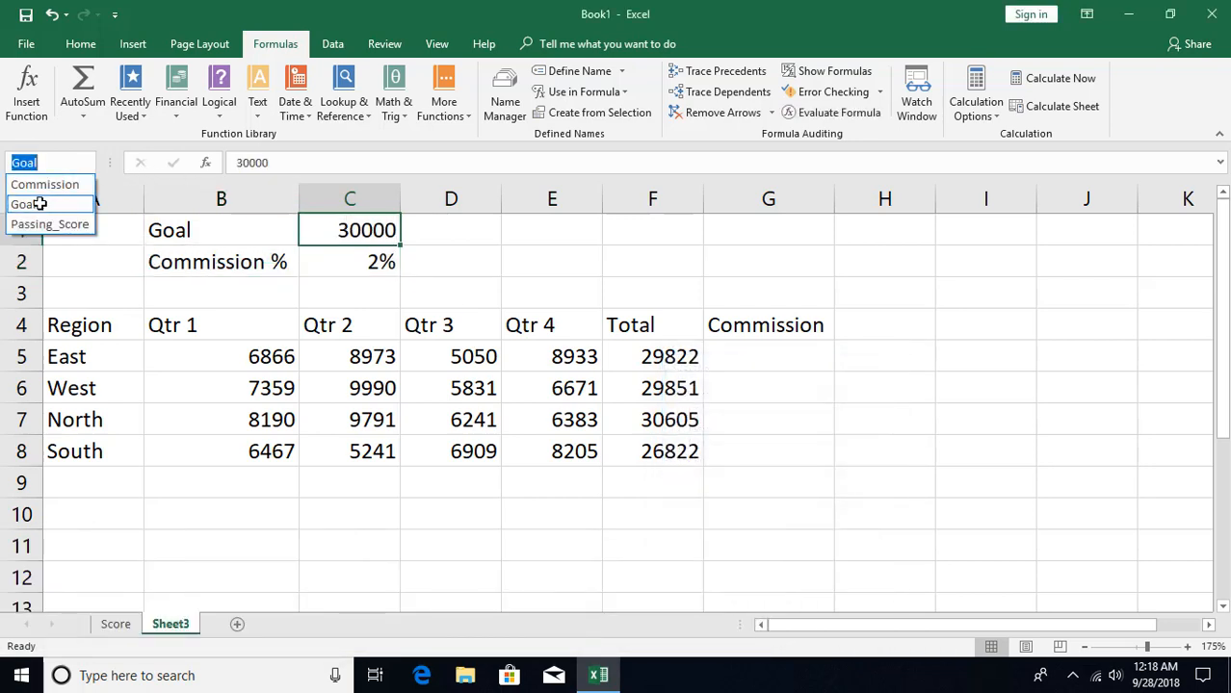
click(40, 204)
click(87, 163)
click(58, 185)
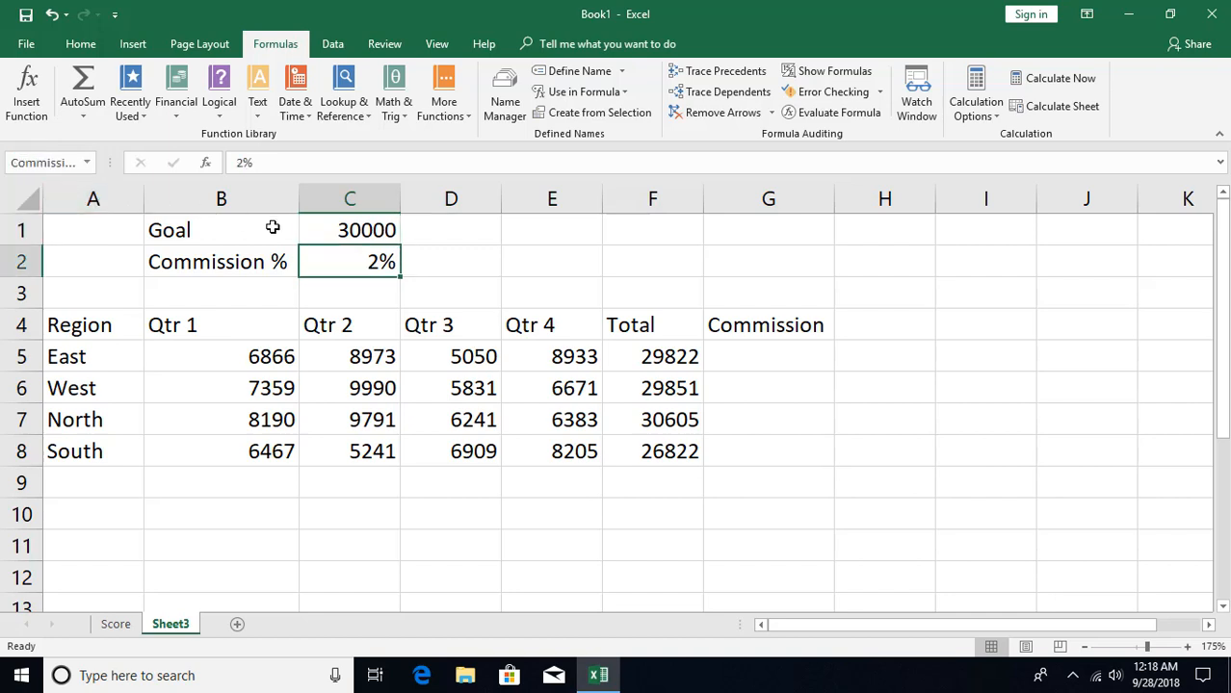
- Insert an IF function in G5 for the East commission, with the logical test F5>=Goal
click(791, 357)
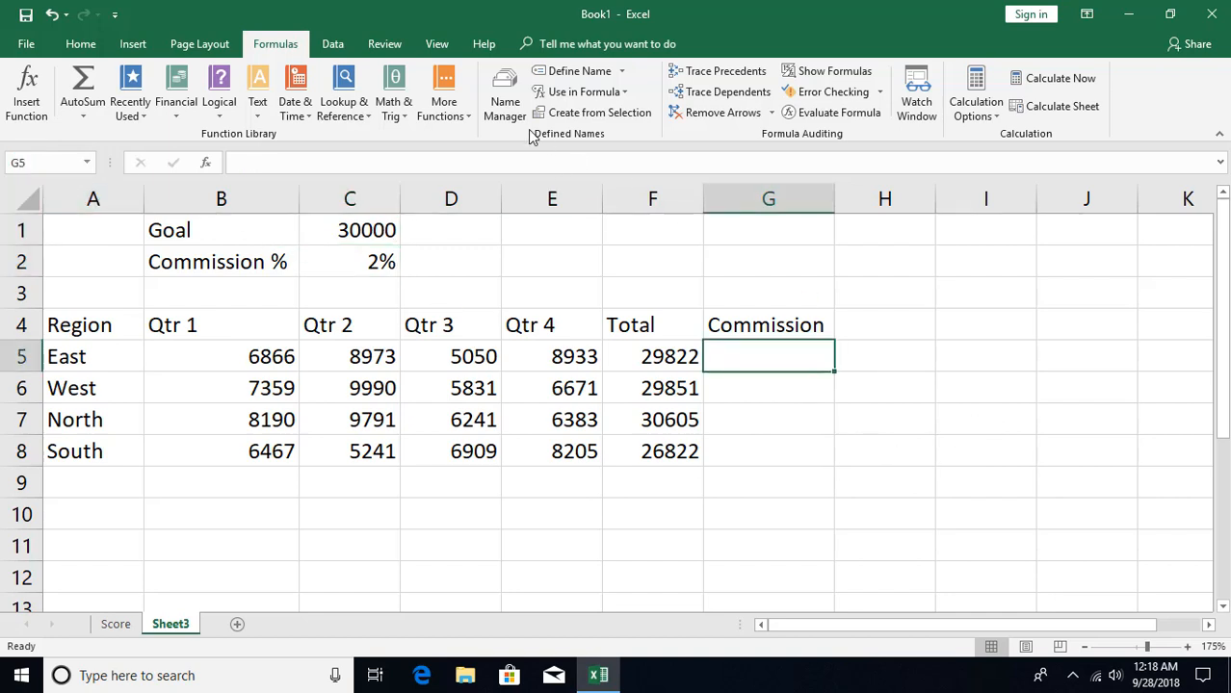
click(218, 96)
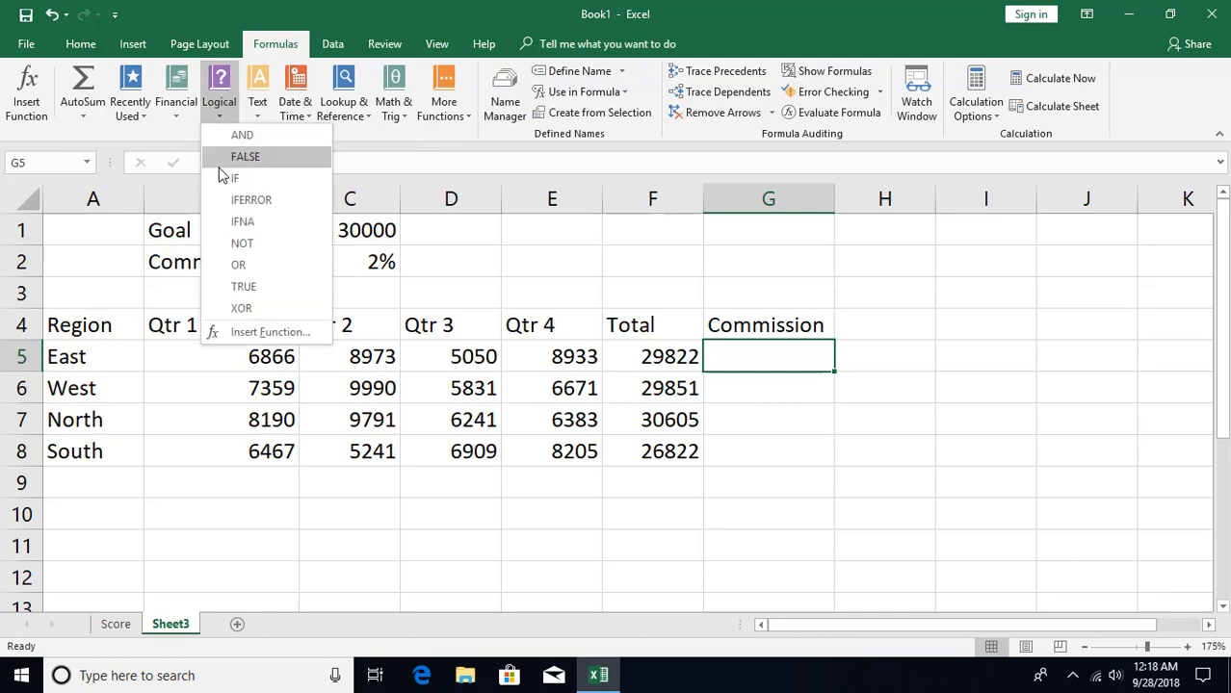
click(226, 176)
drag(802, 345, 908, 460)
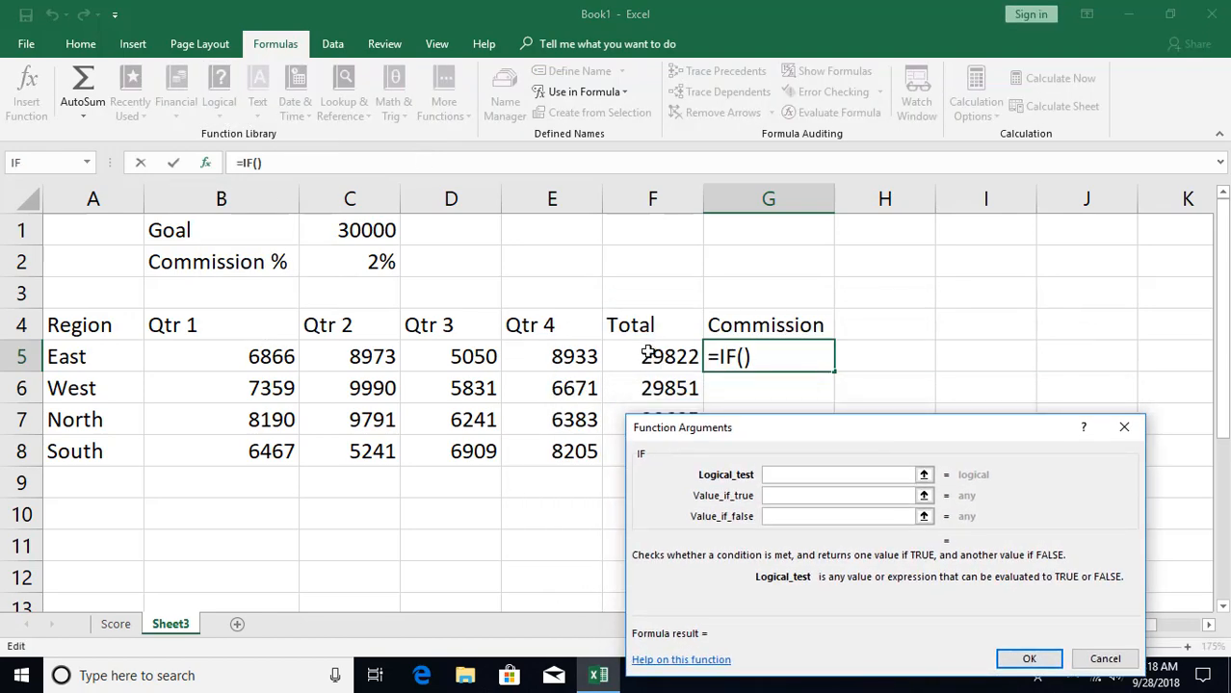
click(642, 357)
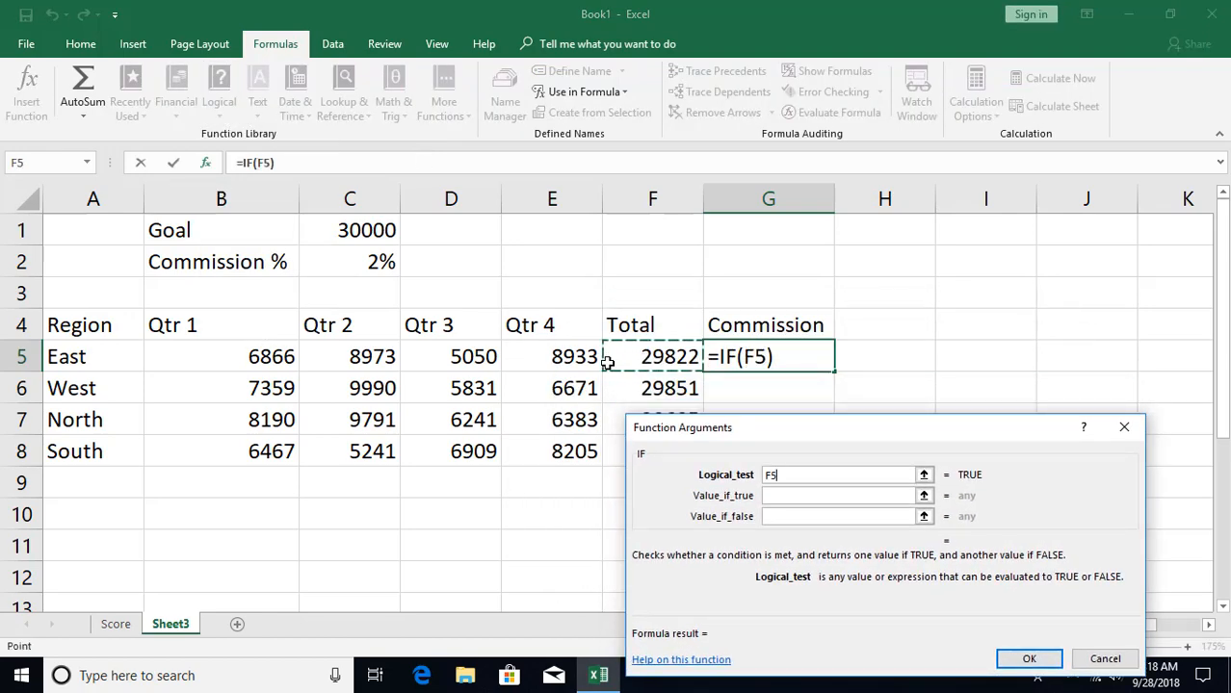
text(>=)
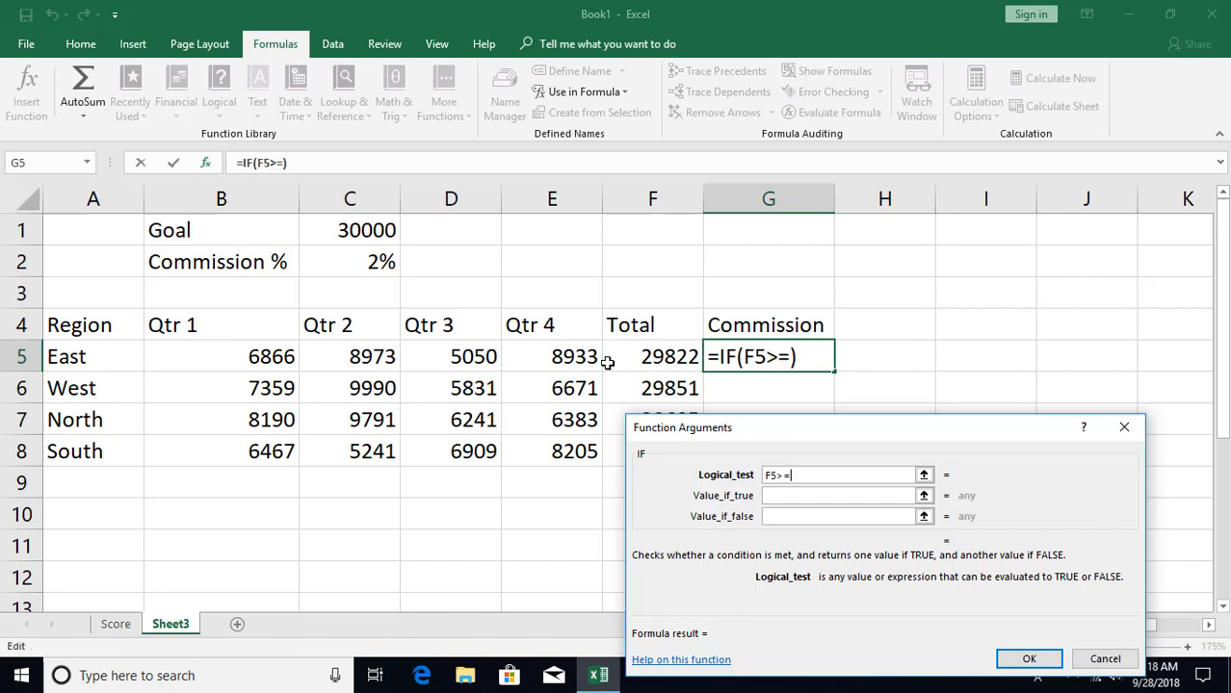
click(360, 229)
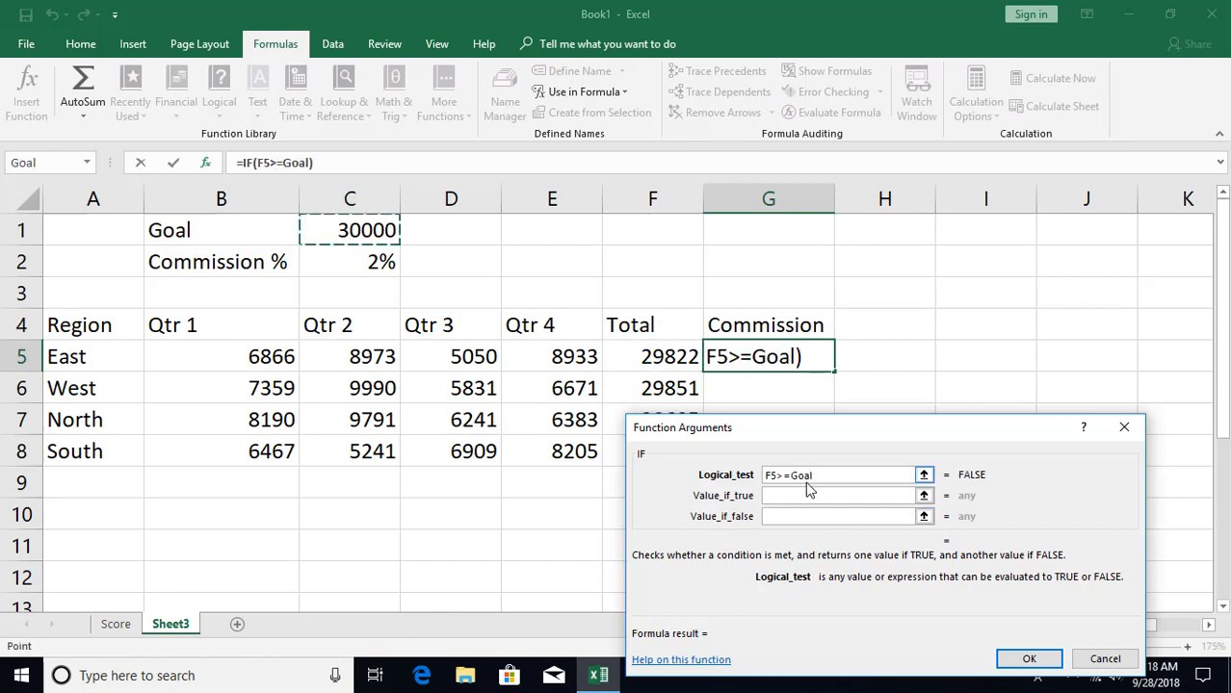
- Complete the IF formula in G5 with F5*Commission as the value if true and 0 as the value if false
click(788, 495)
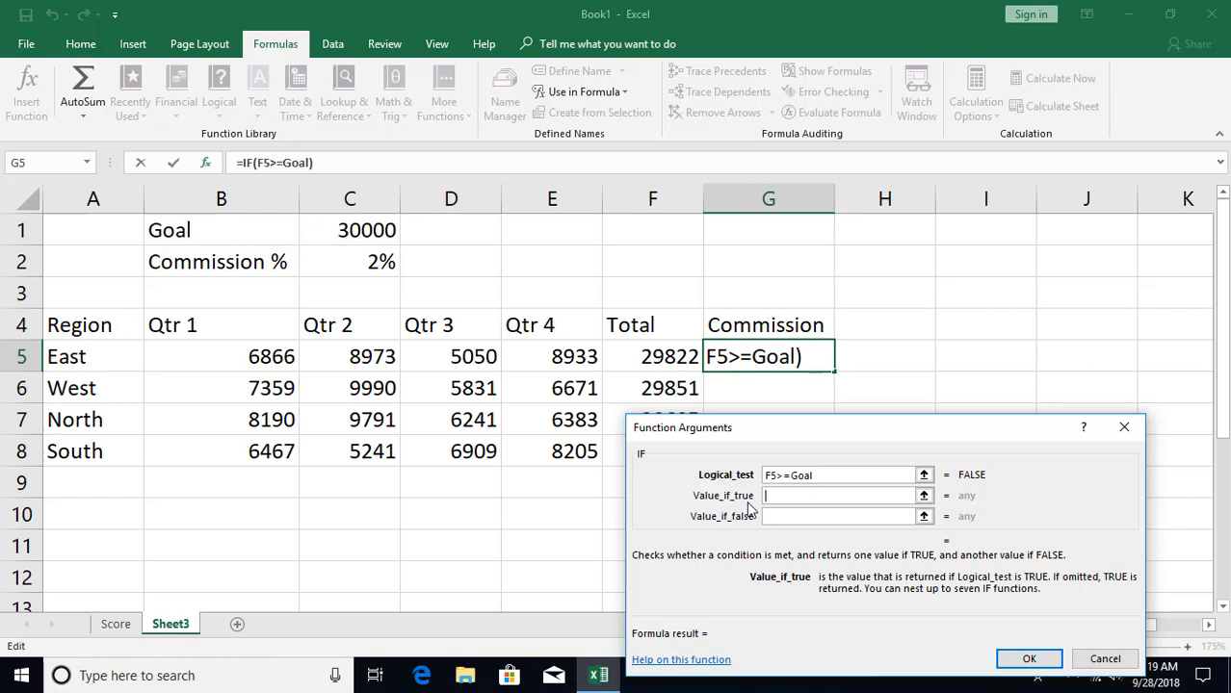
click(666, 358)
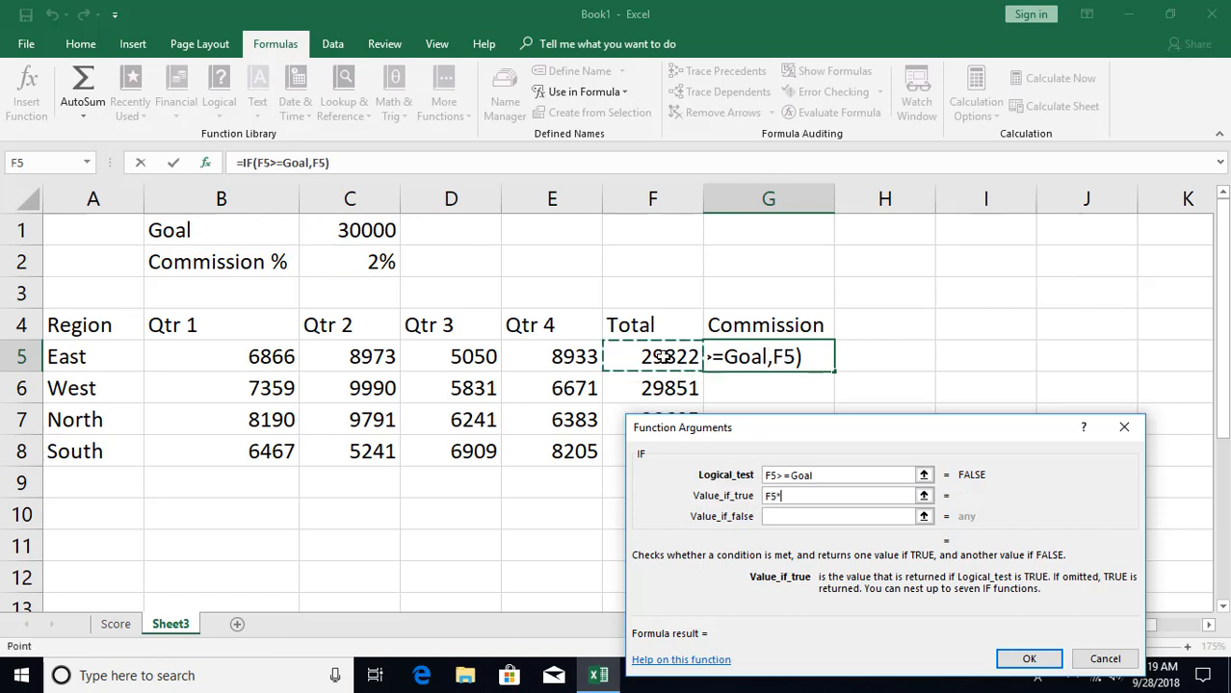
text(*)
click(378, 260)
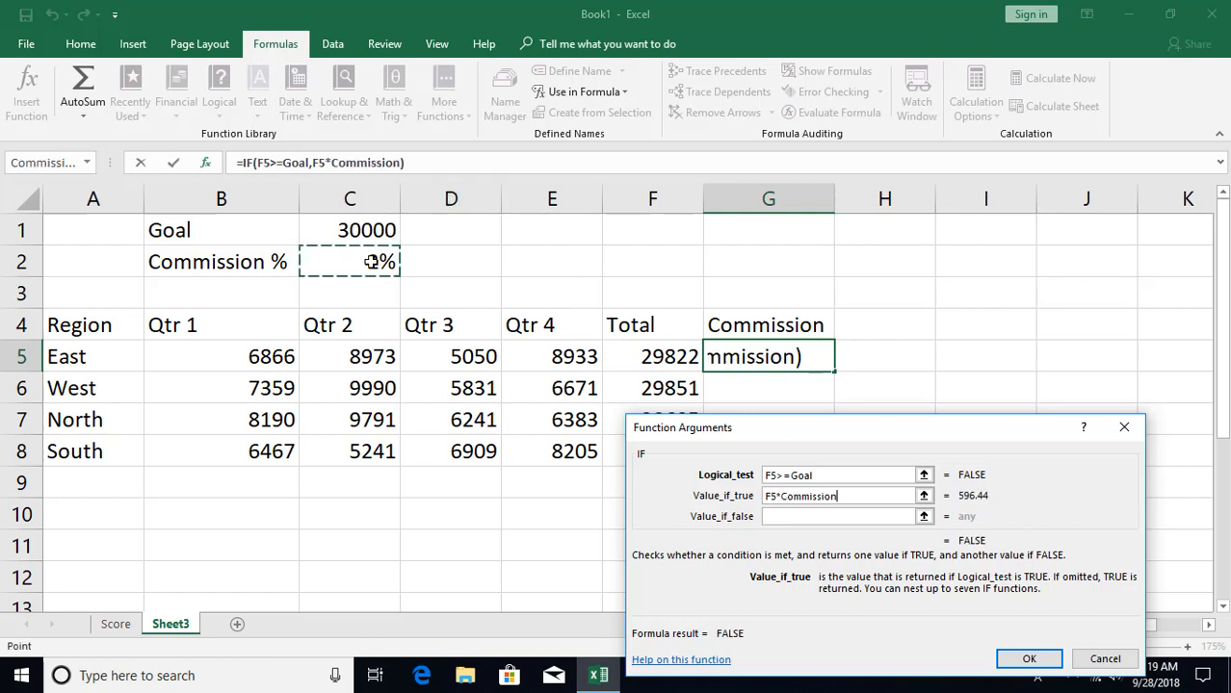
click(802, 516)
text(0)
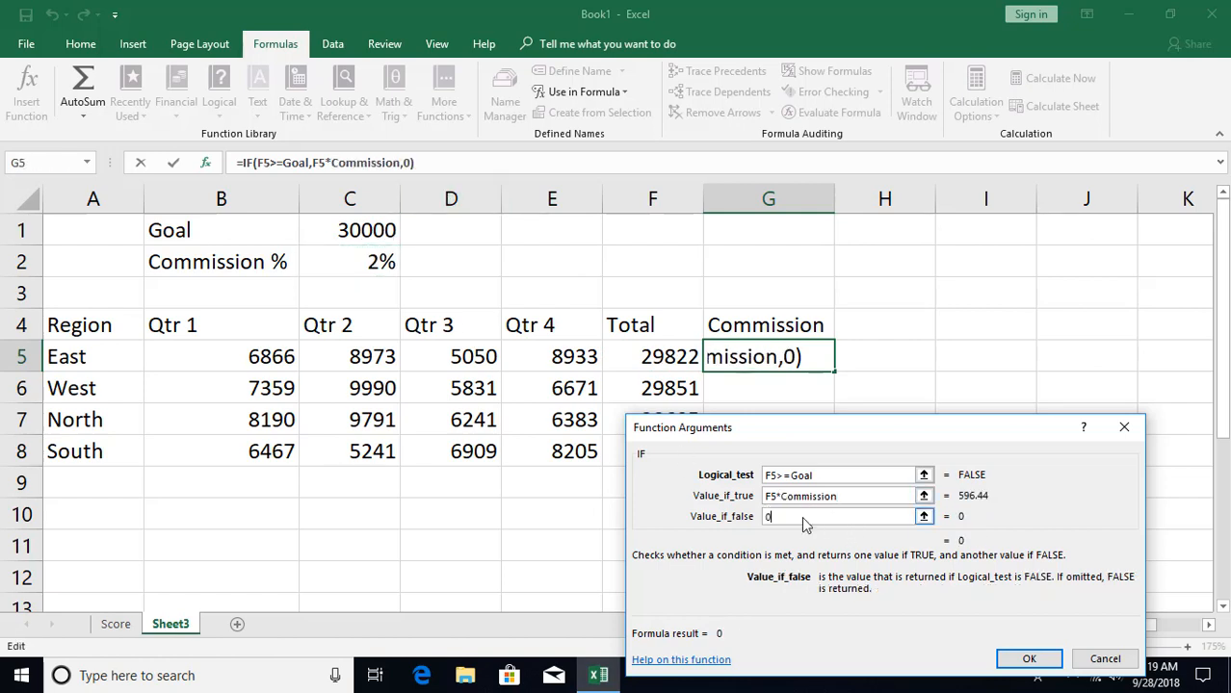
click(1029, 660)
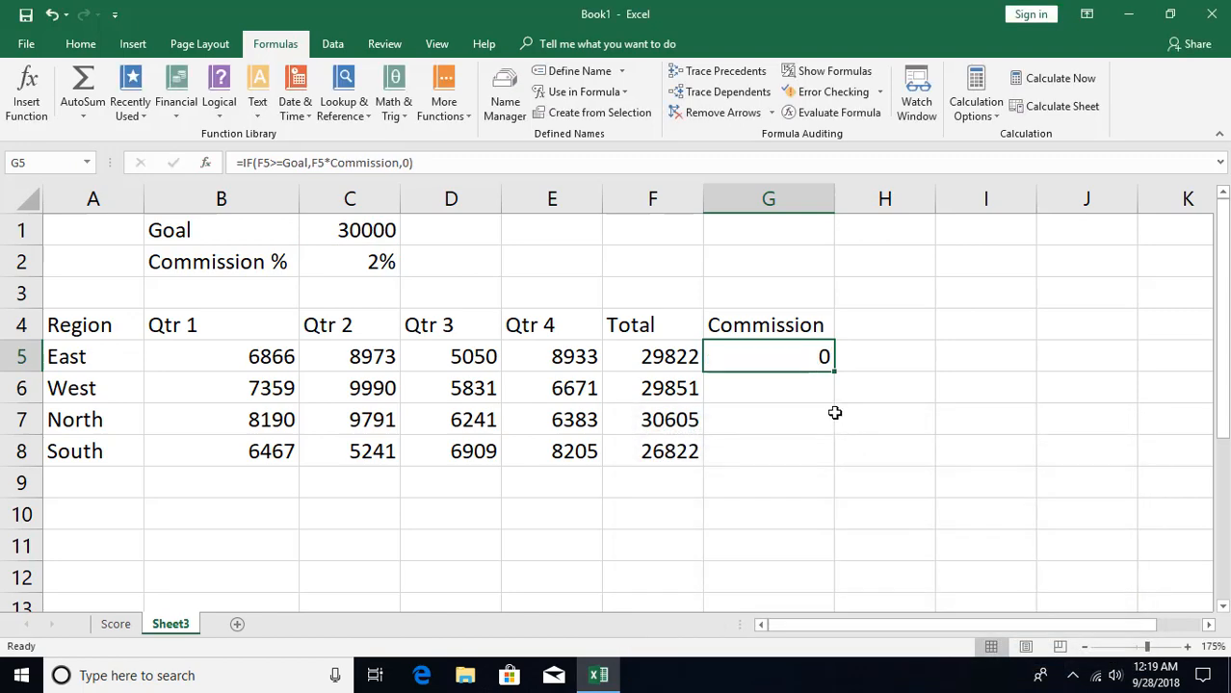
- Fill the commission formula from G5 down through G8 and review the cell references in G5
drag(834, 372, 834, 467)
click(777, 357)
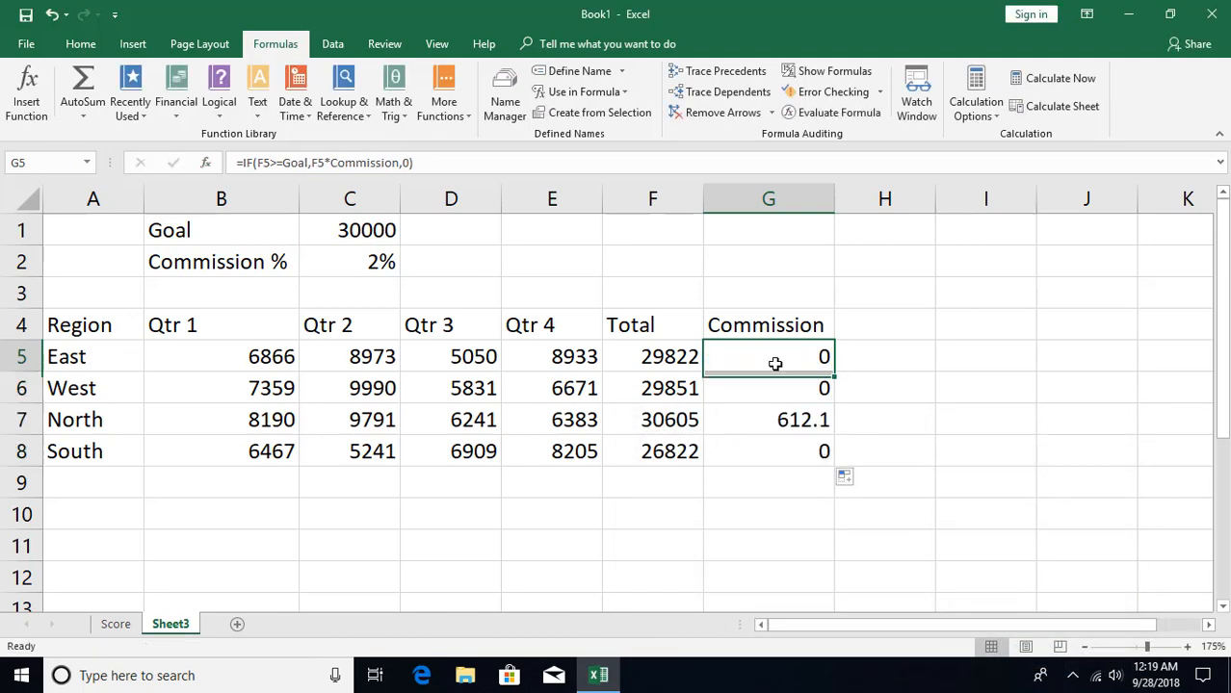
double_click(777, 357)
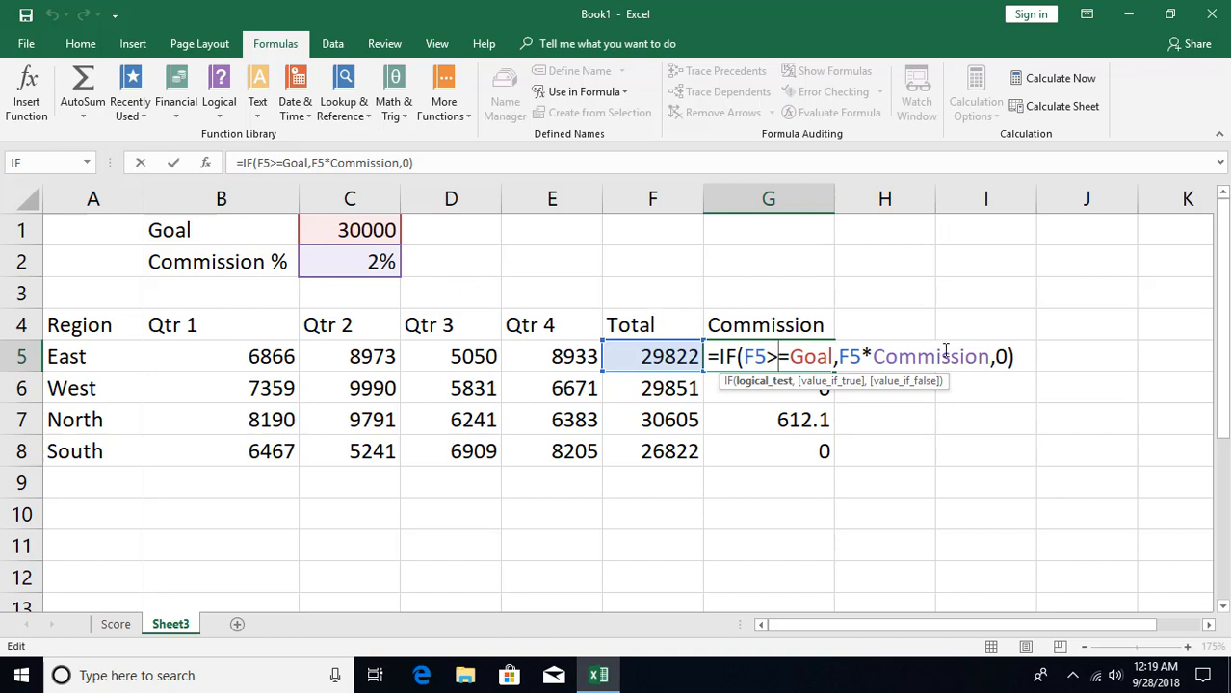
key(Return)
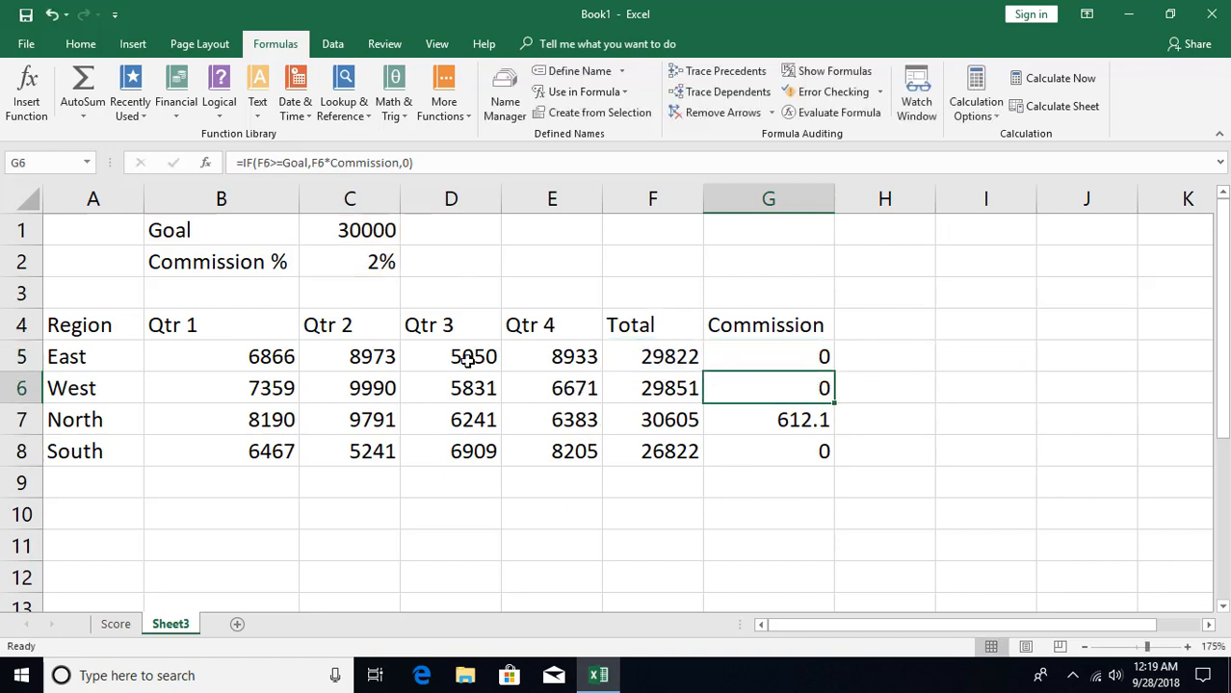
- Change the East region's Qtr 1 figure to 7000 and its Qtr 2 figure to 10000
click(280, 357)
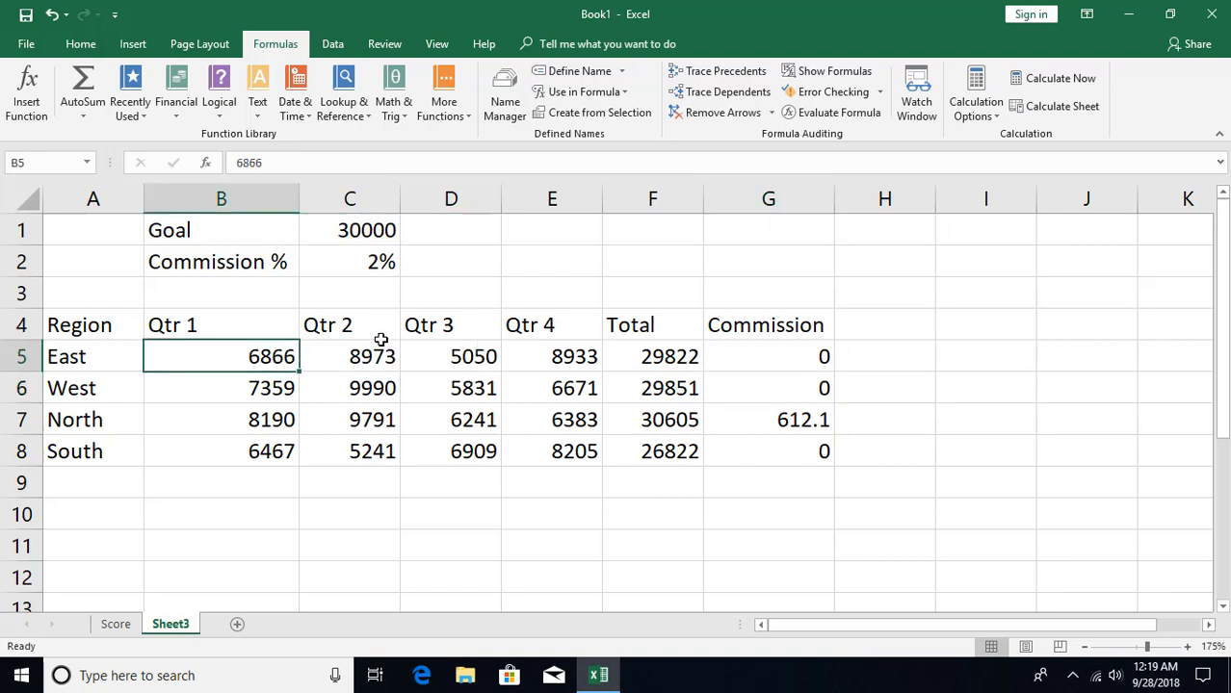
text(7000)
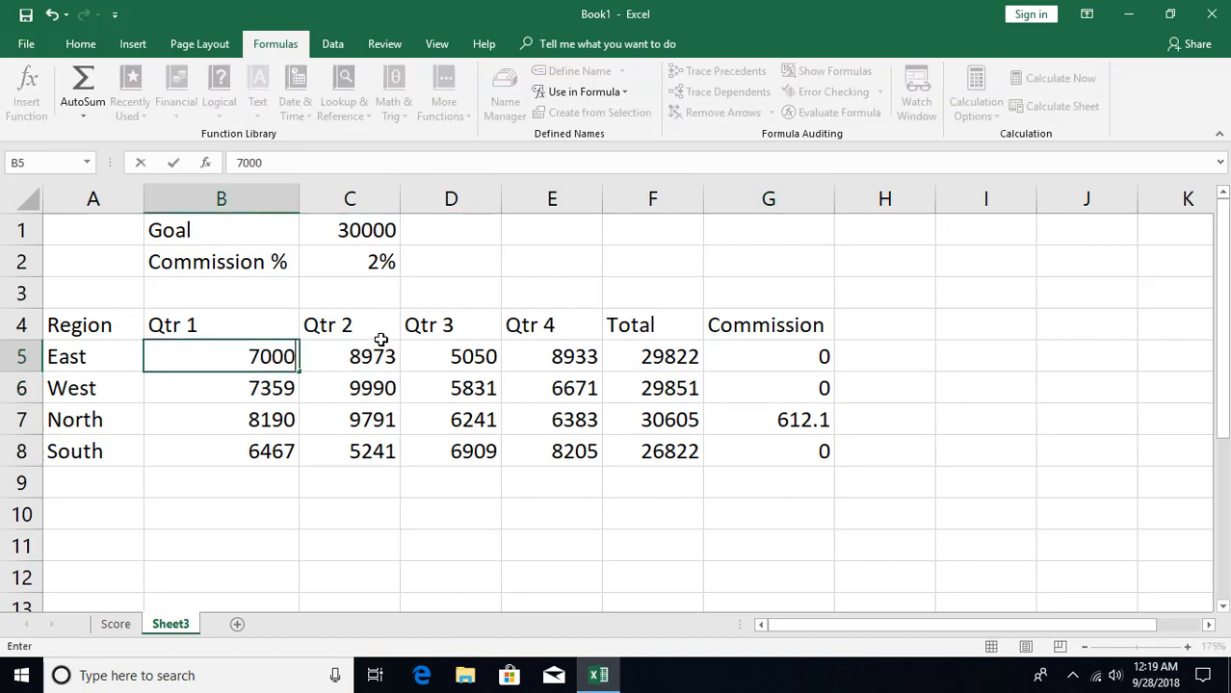
key(Tab)
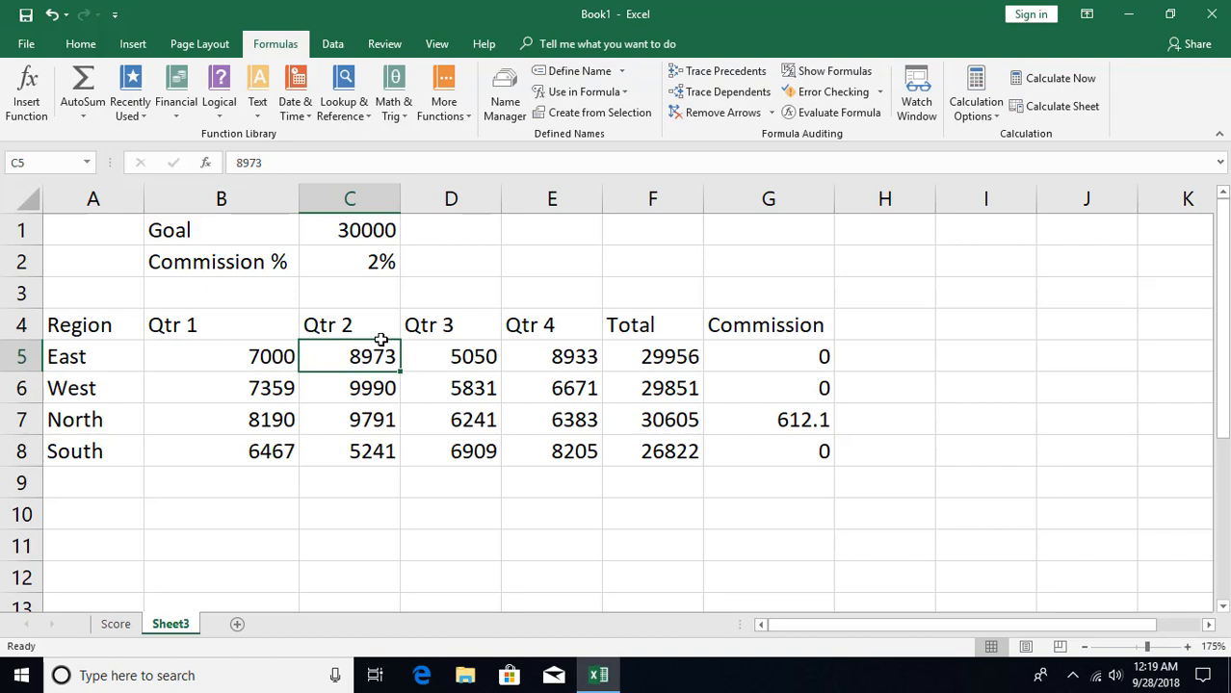
text(10000)
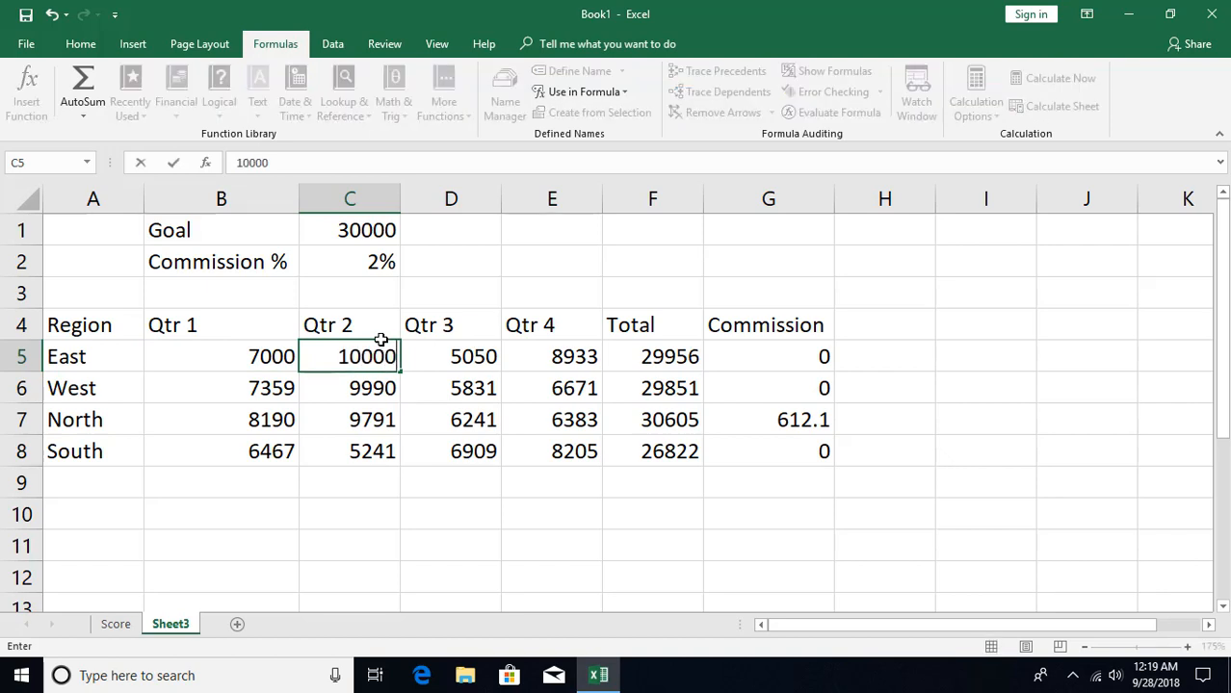
key(Tab)
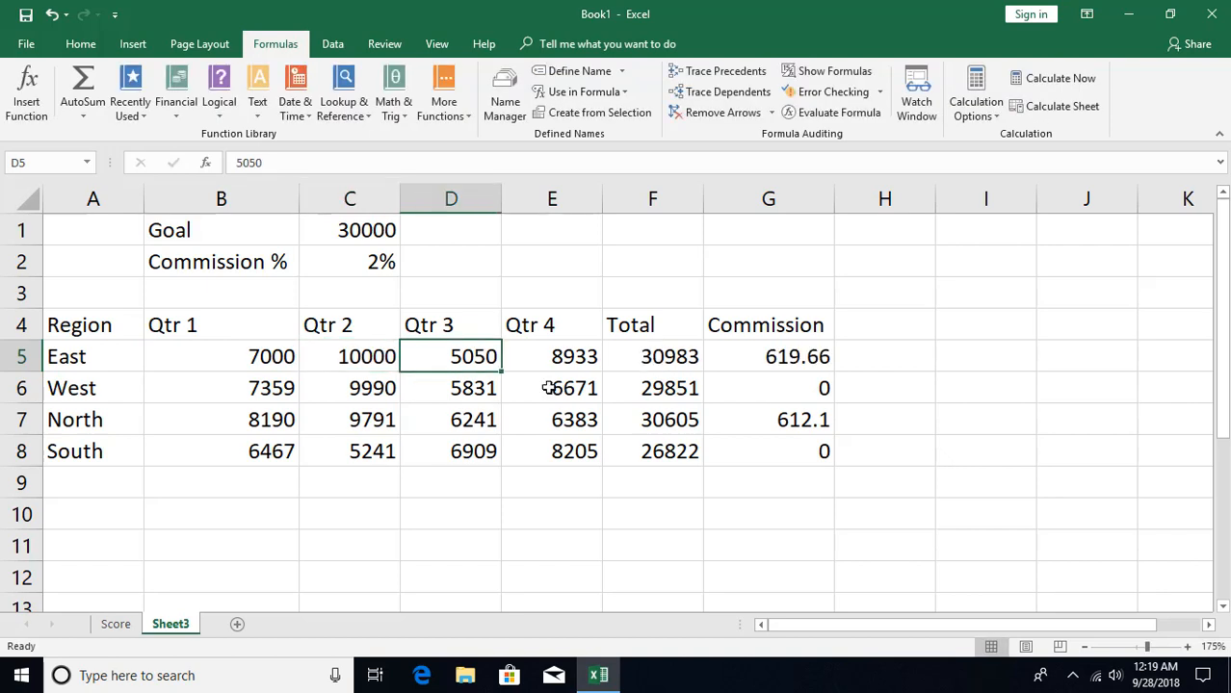